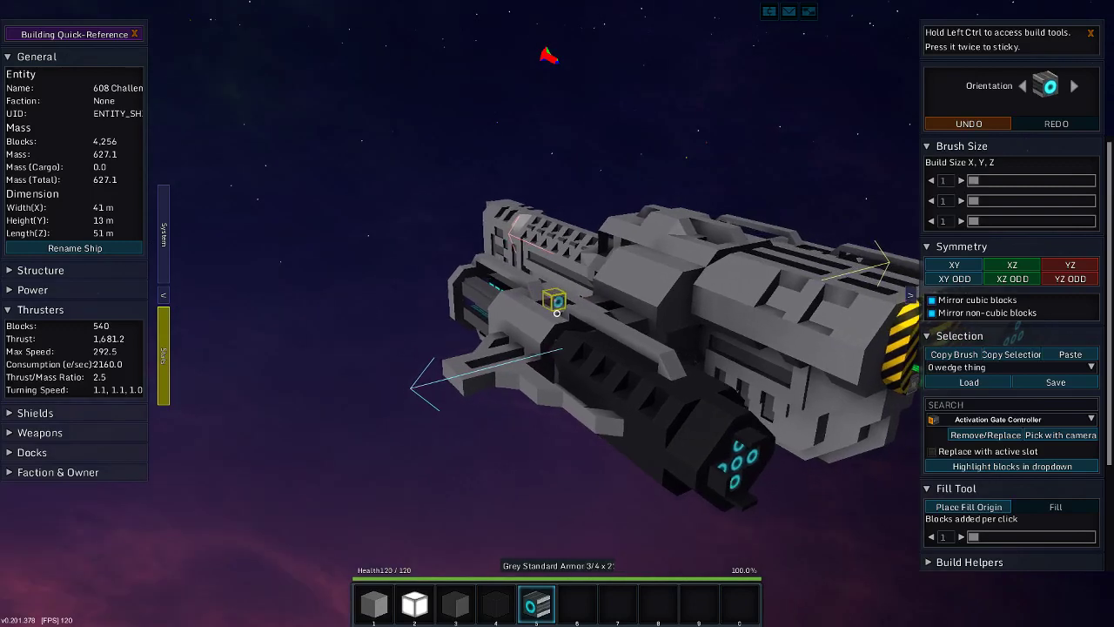
- Circle to the cutter's rear, fly in close, then back away to view it from behind
key("w")
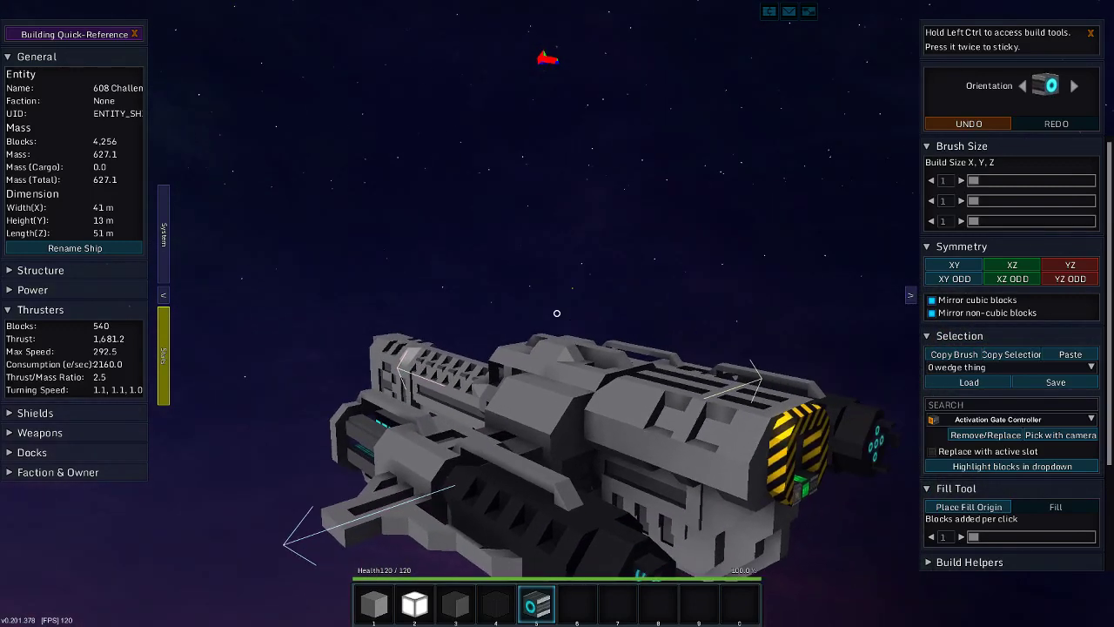
key("w")
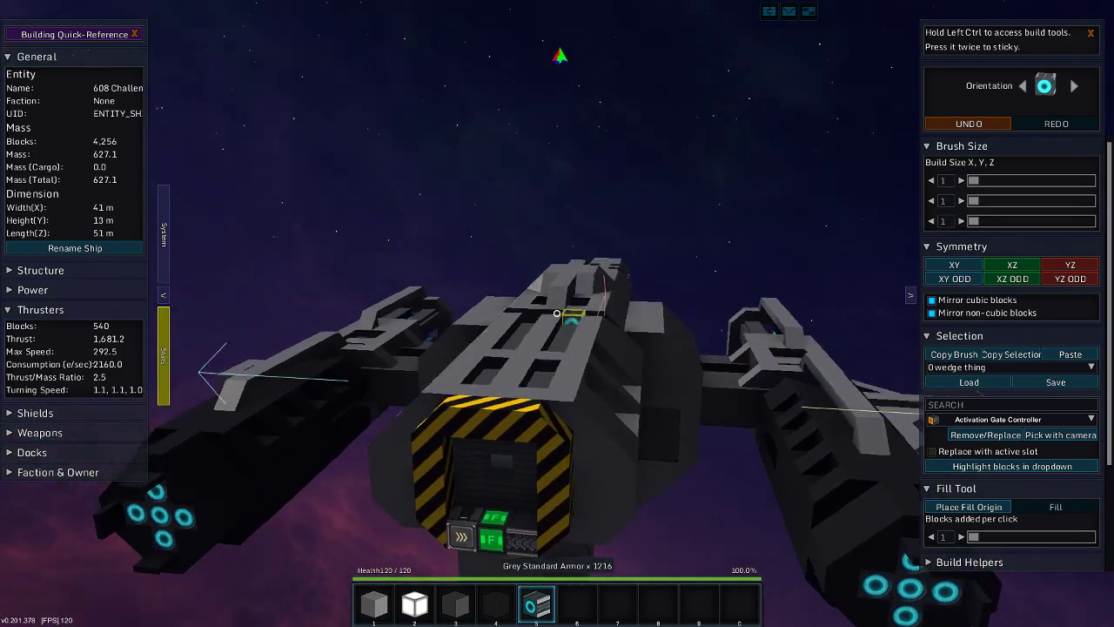
key("s")
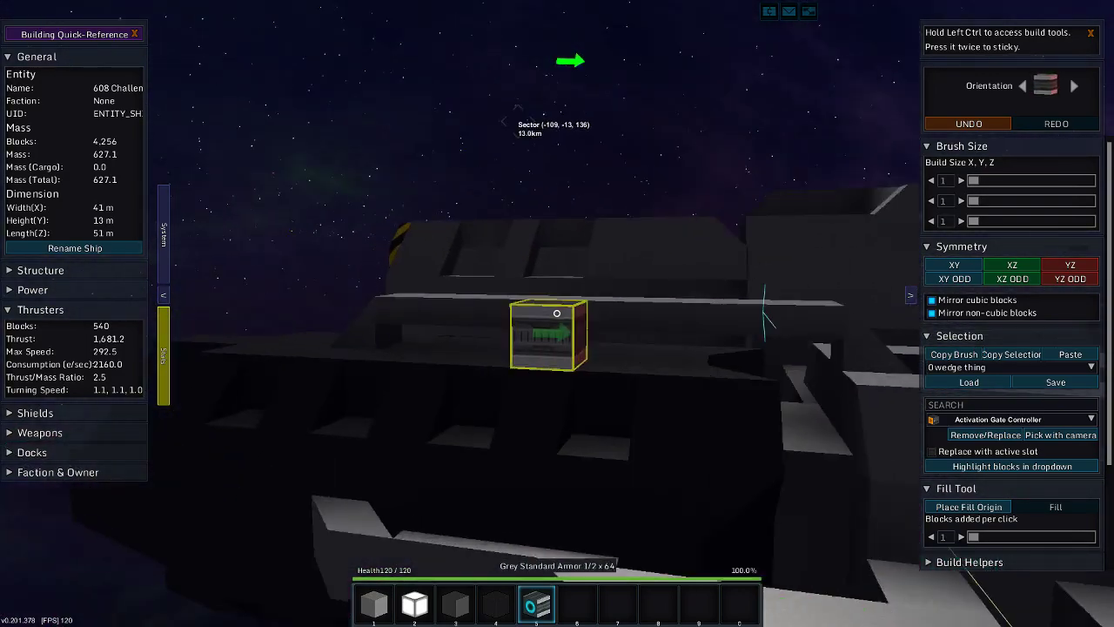
- Fly through the hull and up the corridor to settle above the girder by the cyan block
key("w")
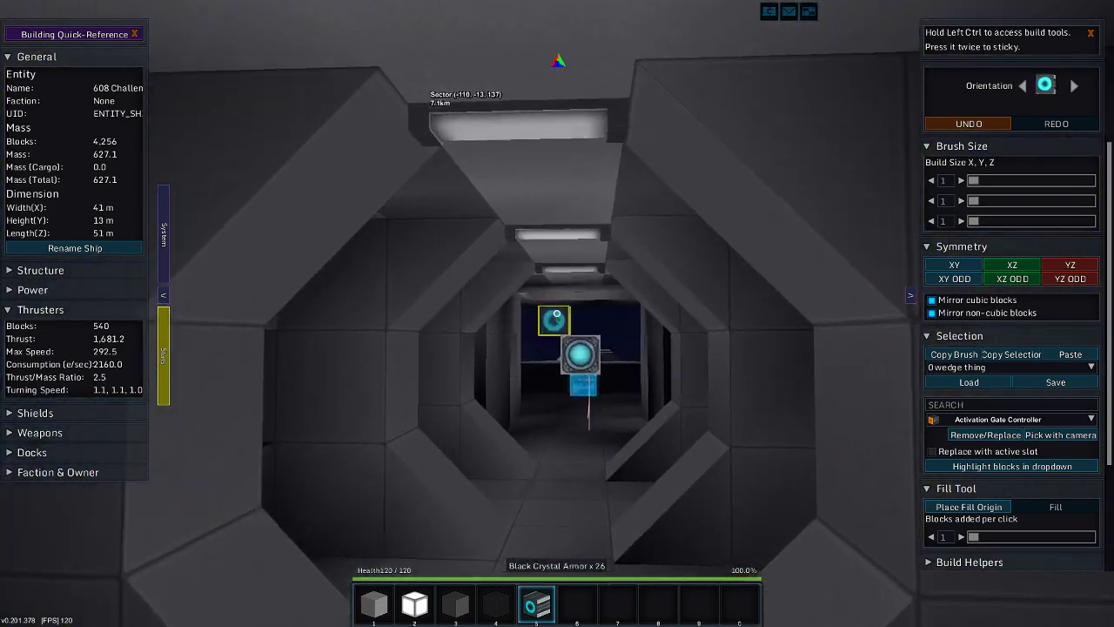
key("w")
key("i")
key("i")
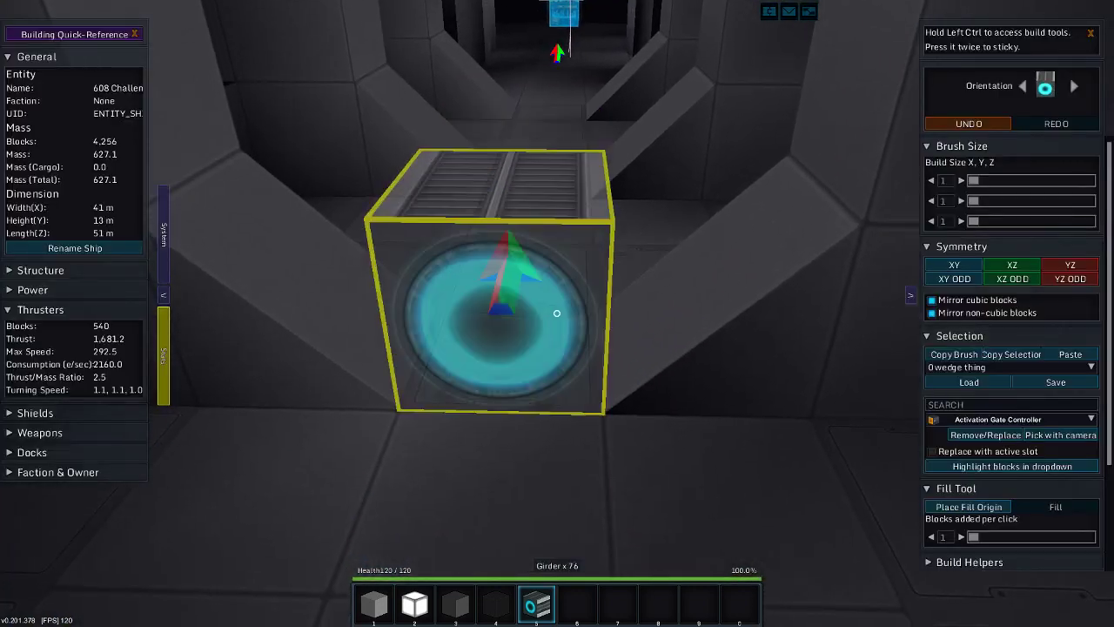
key("s")
key("w")
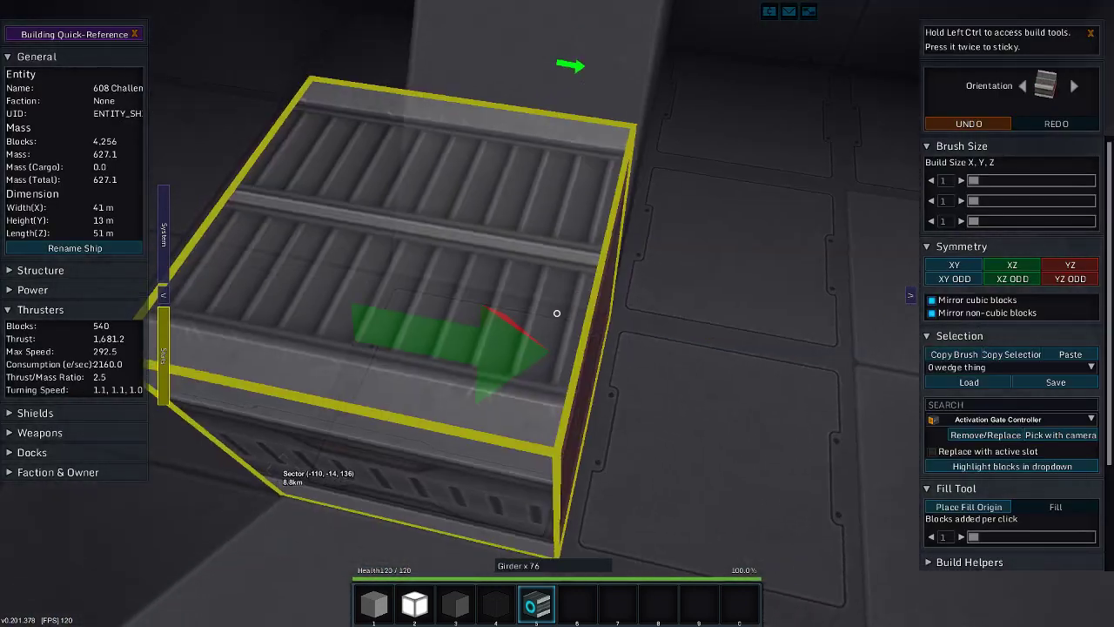
key("a")
- Select the Dark Grey Basic Armor and Girder blocks and line up on the floor by the thrusters
key("1")
key("s")
key("w")
key("2")
key("a")
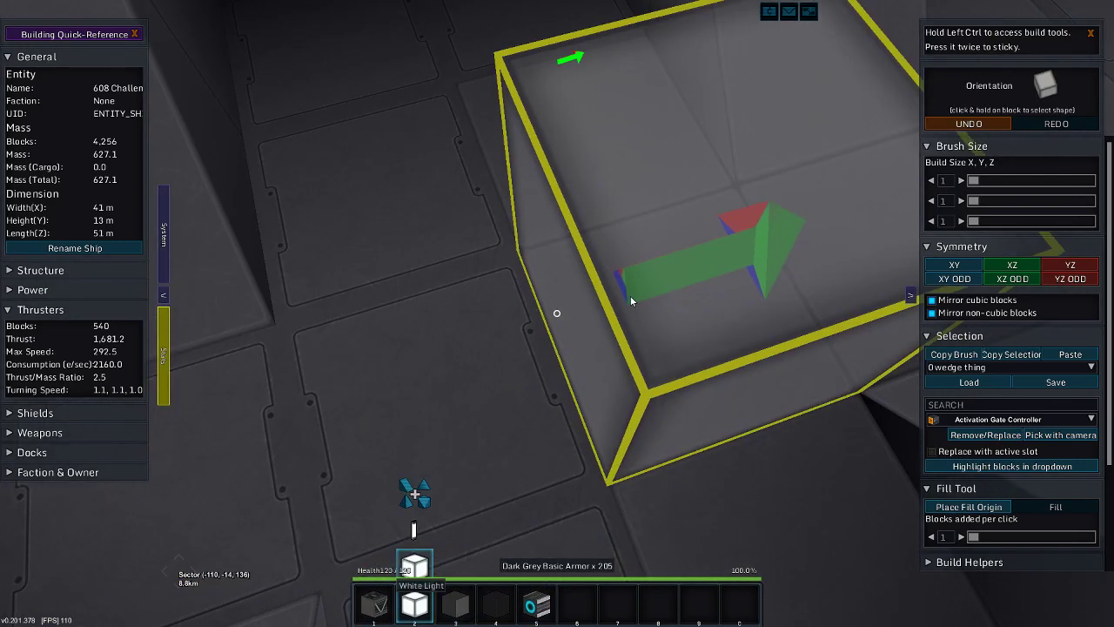
key("d")
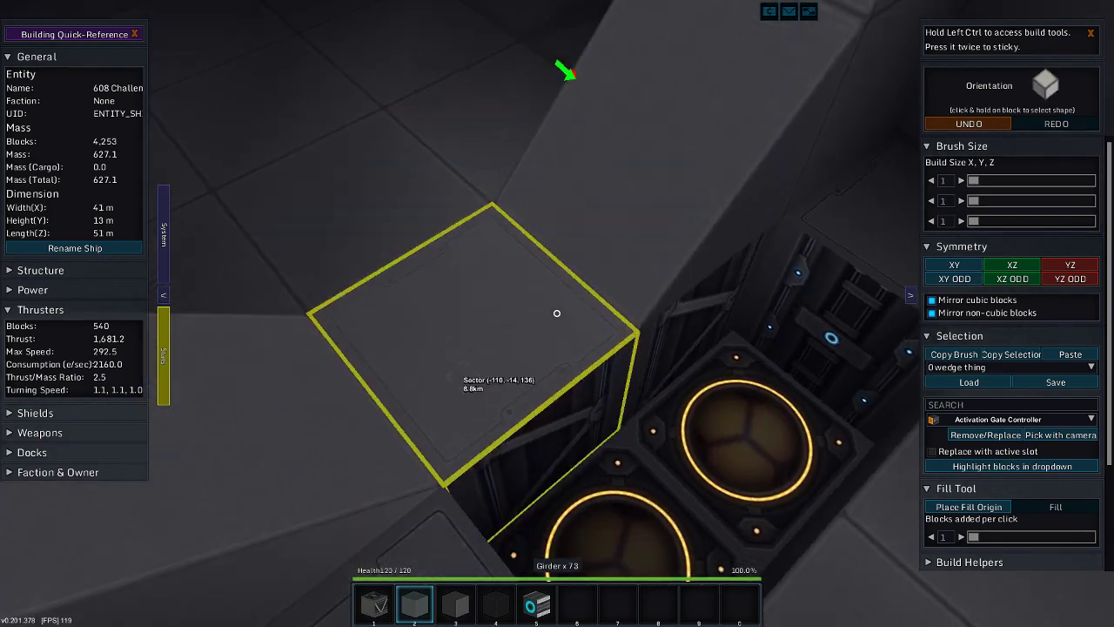
key("d")
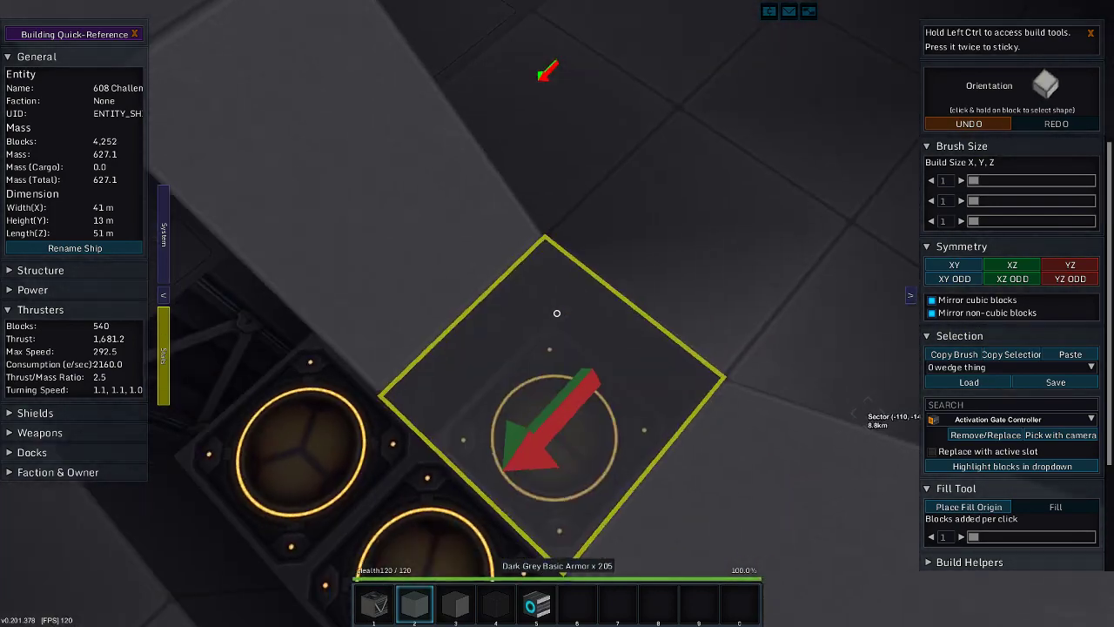
key("w")
- Place armor and girder blocks into the corridor floor
left_click(557, 313)
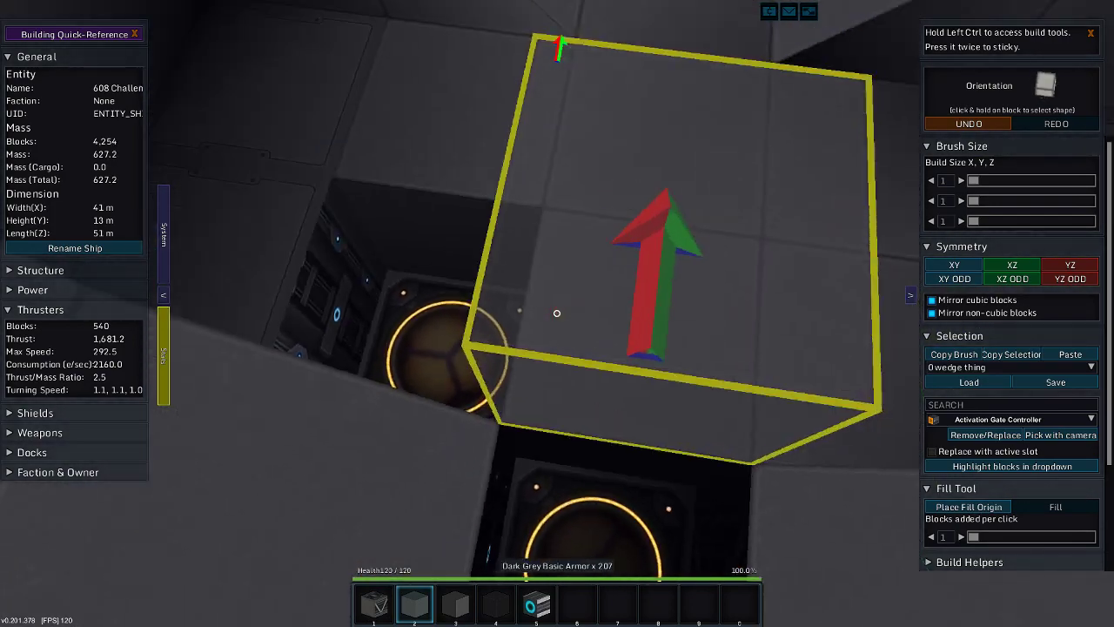
left_click(557, 314)
left_click(557, 314)
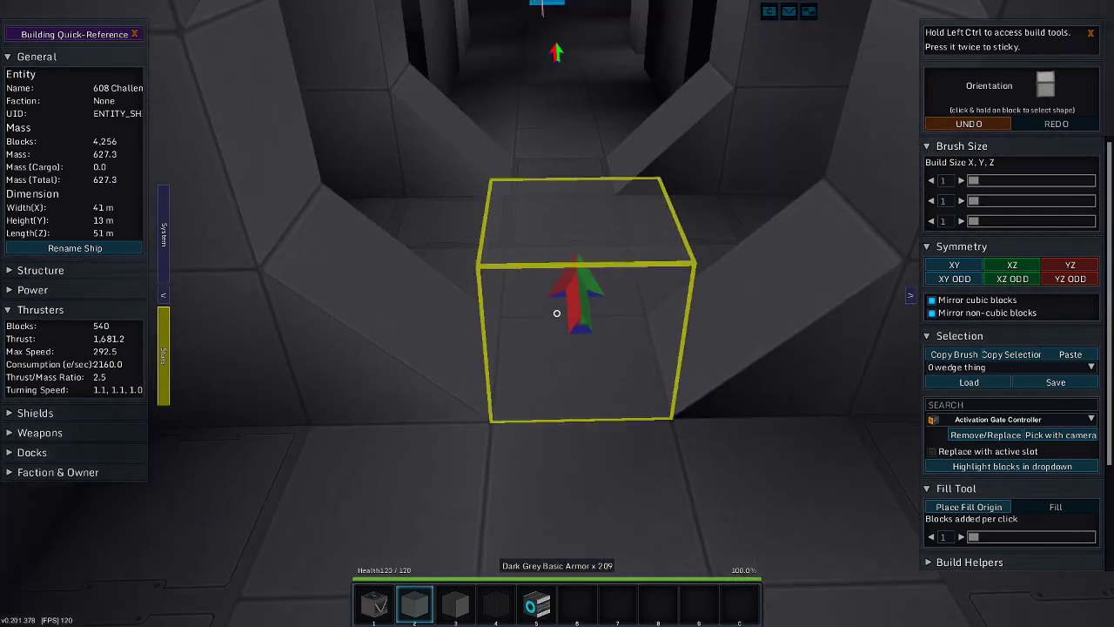
key("d")
left_click(557, 313)
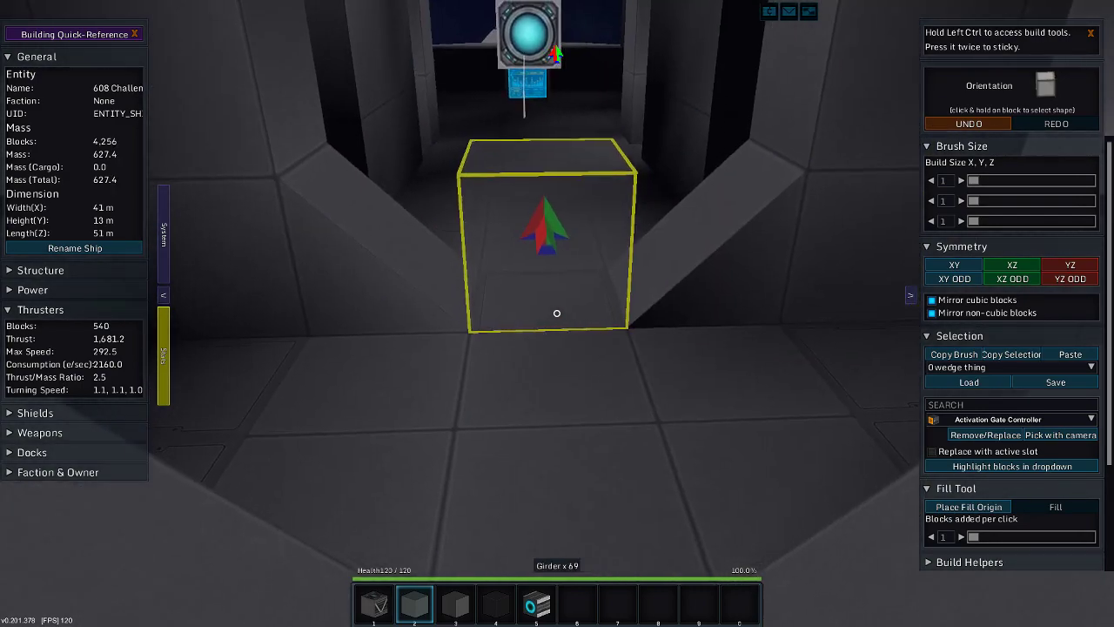
- Place a girder beside the cyan block and refill the nearby floor holes with armor
left_click(557, 314)
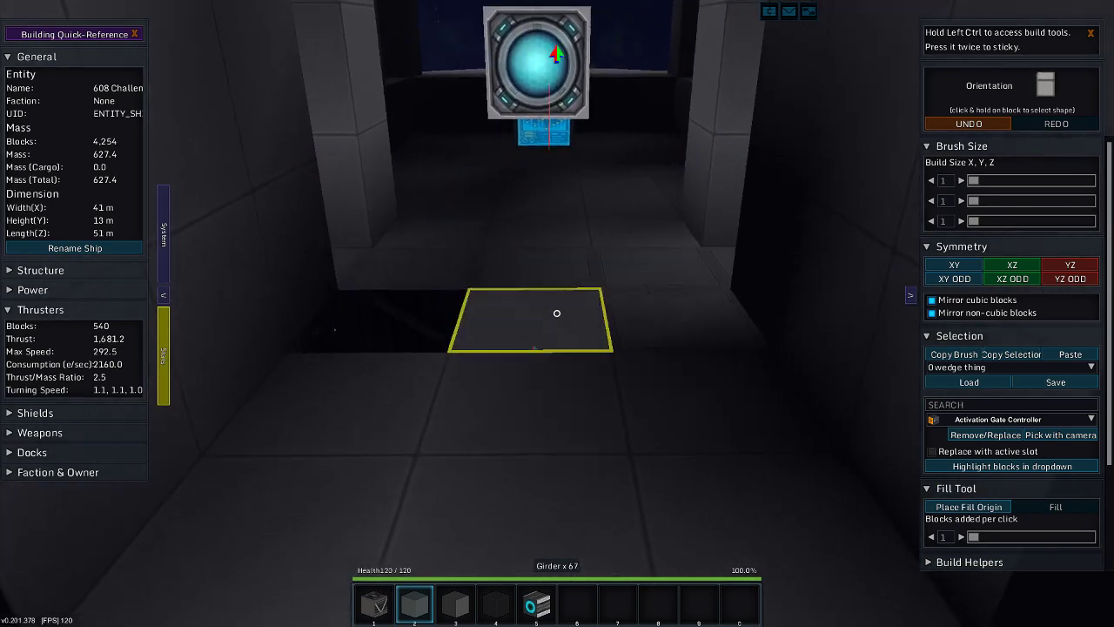
left_click(557, 313)
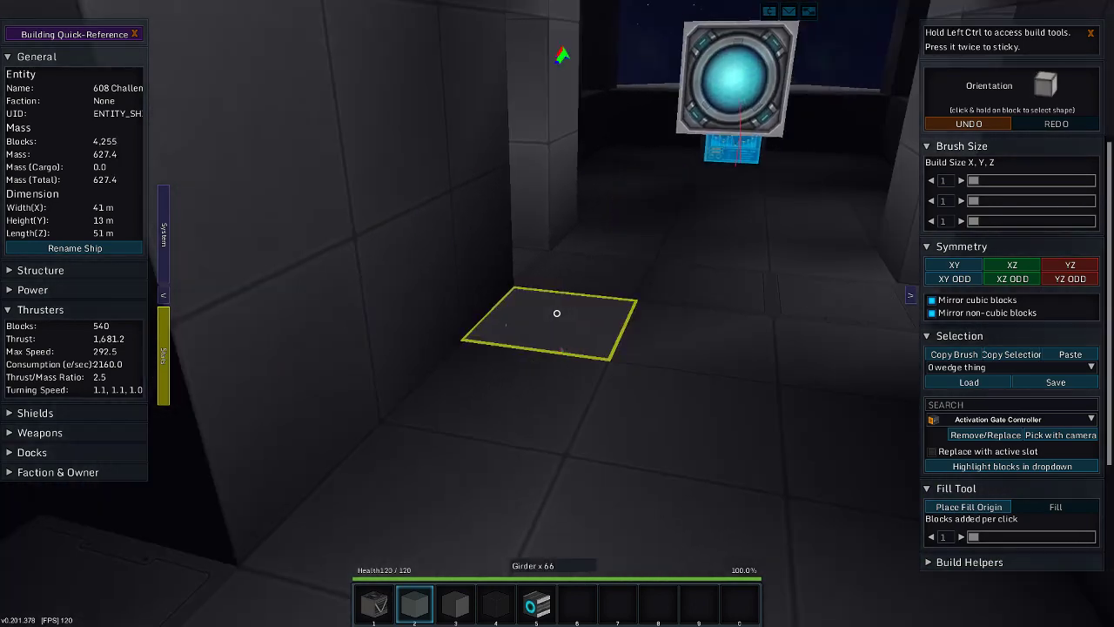
left_click(557, 314)
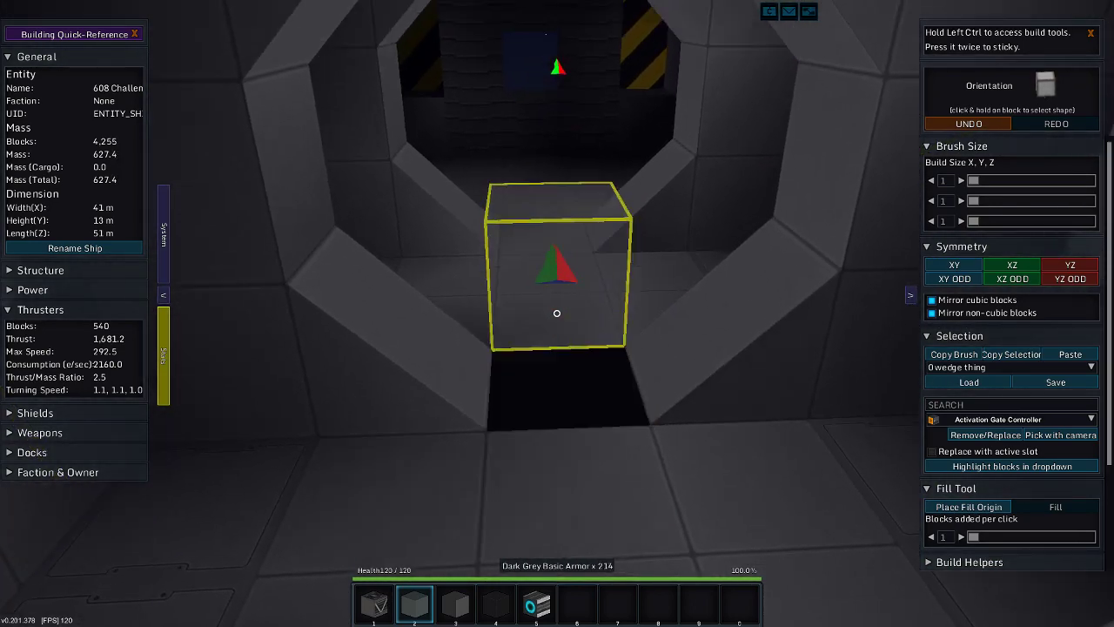
left_click(557, 313)
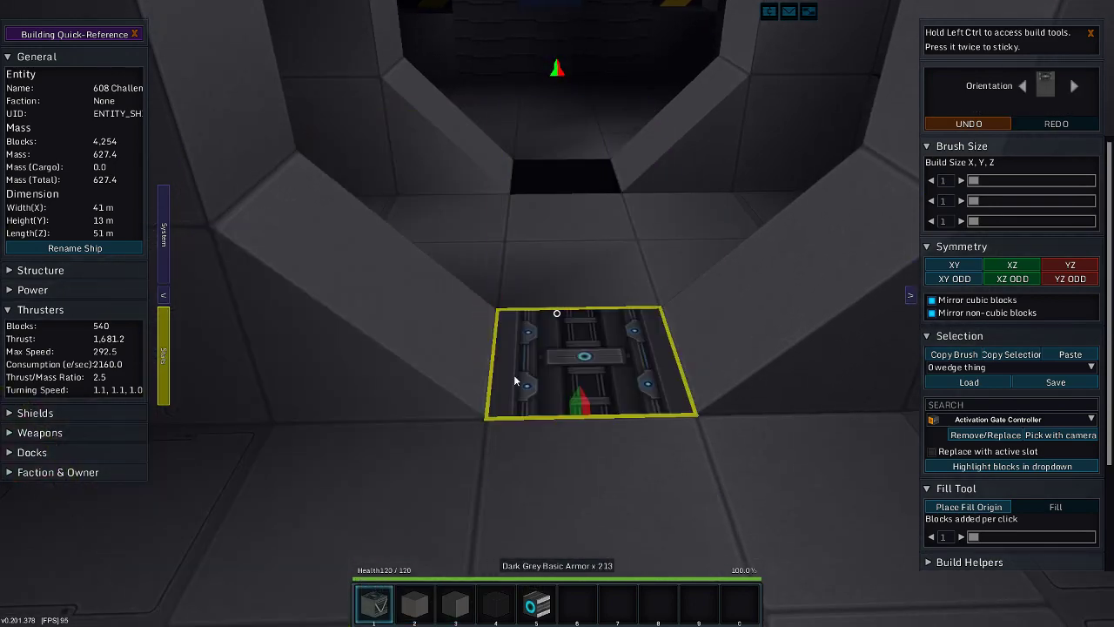
left_click(513, 374)
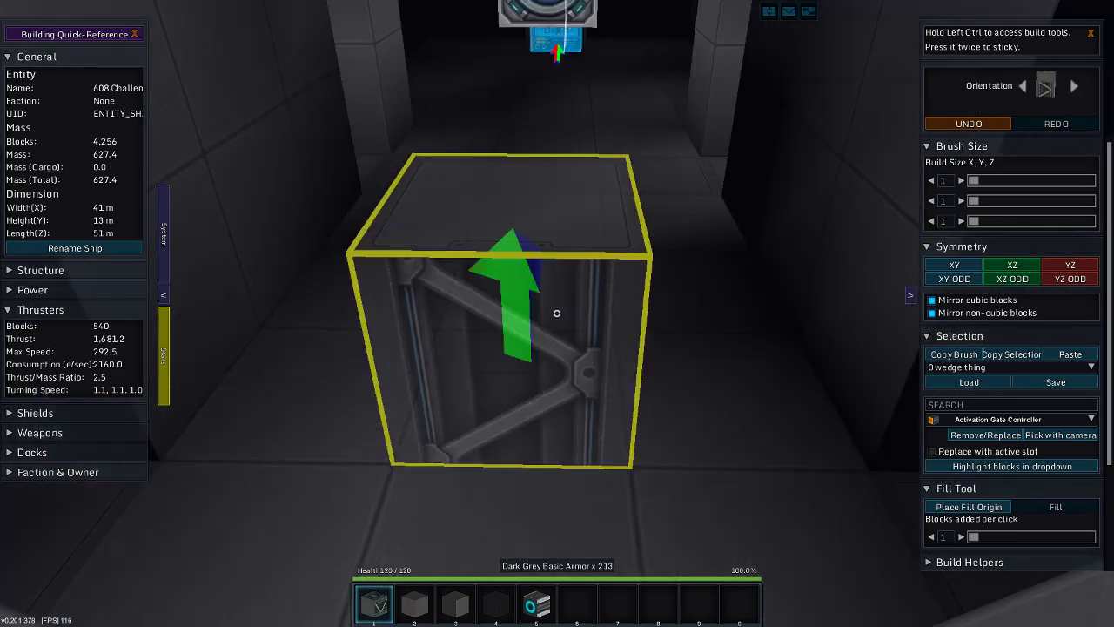
left_click(557, 313)
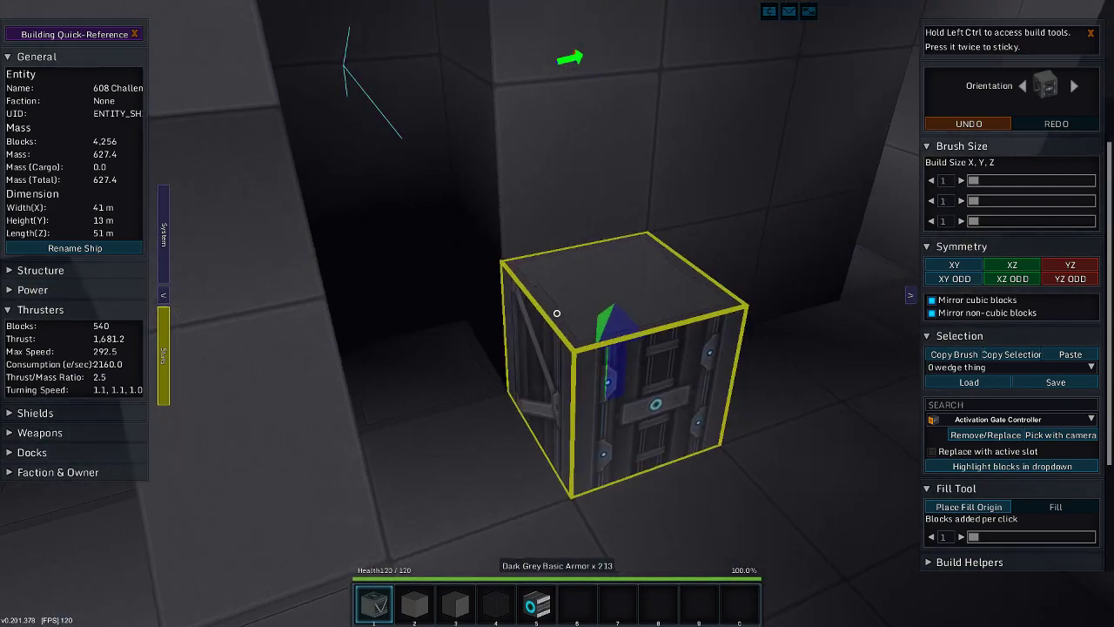
- Clear the armor blocks from two corners and round them off with dark grey armor wedges
right_click(557, 314)
right_click(557, 314)
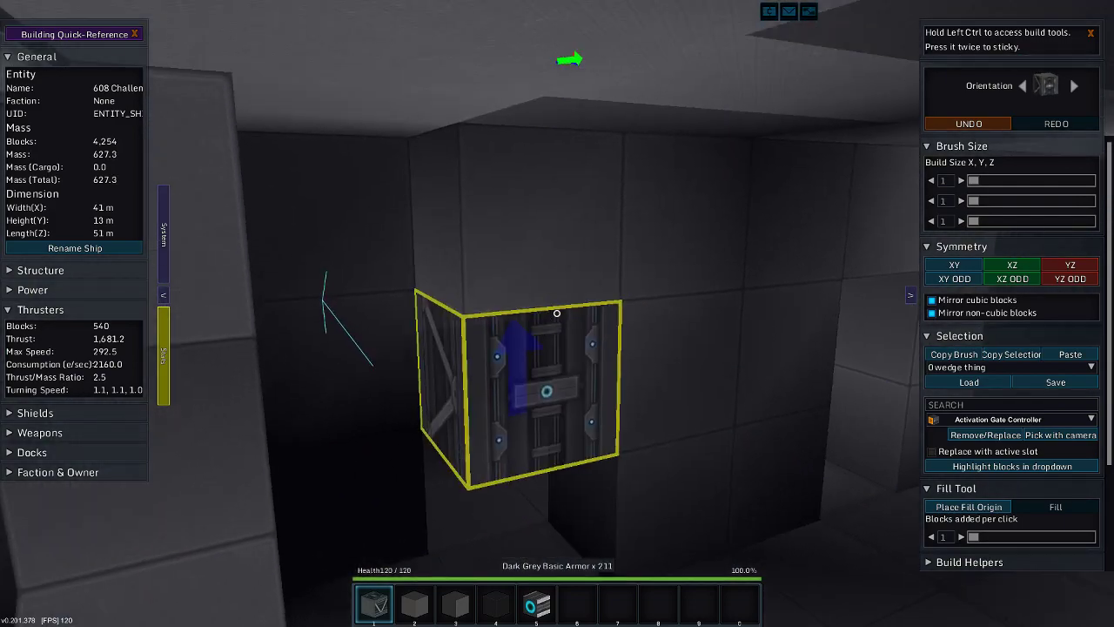
right_click(557, 314)
right_click(556, 313)
right_click(557, 314)
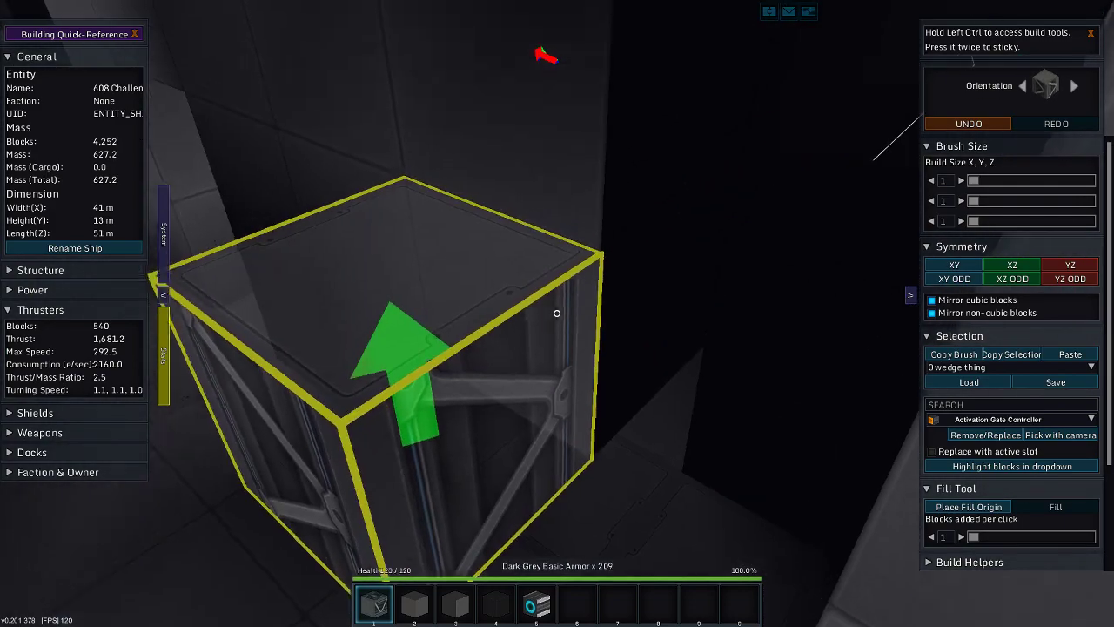
right_click(557, 313)
key("2")
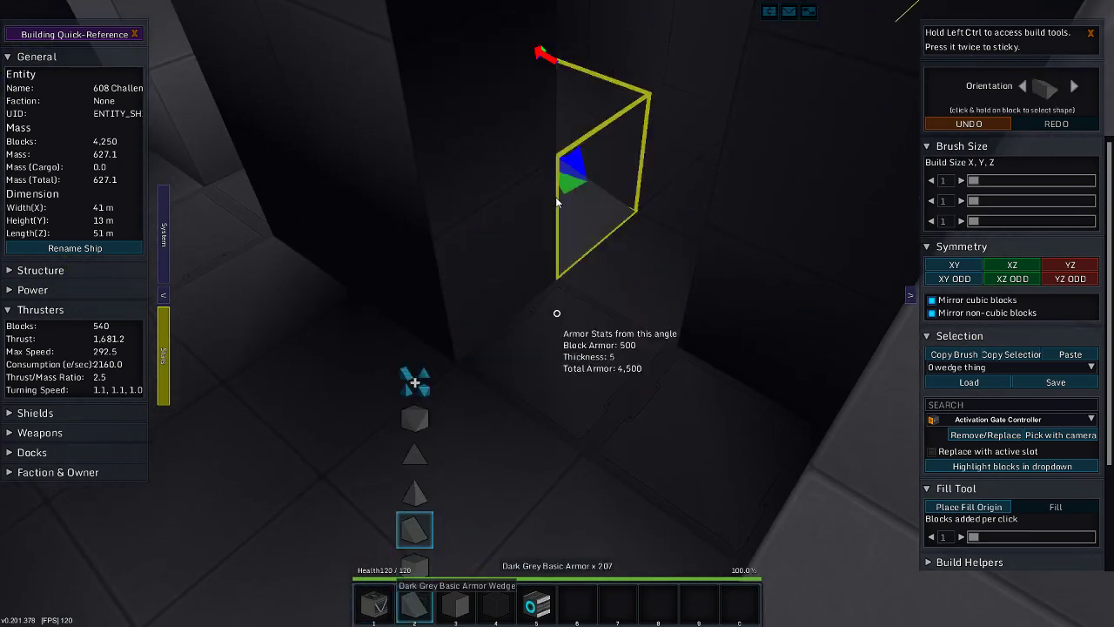
left_click(557, 313)
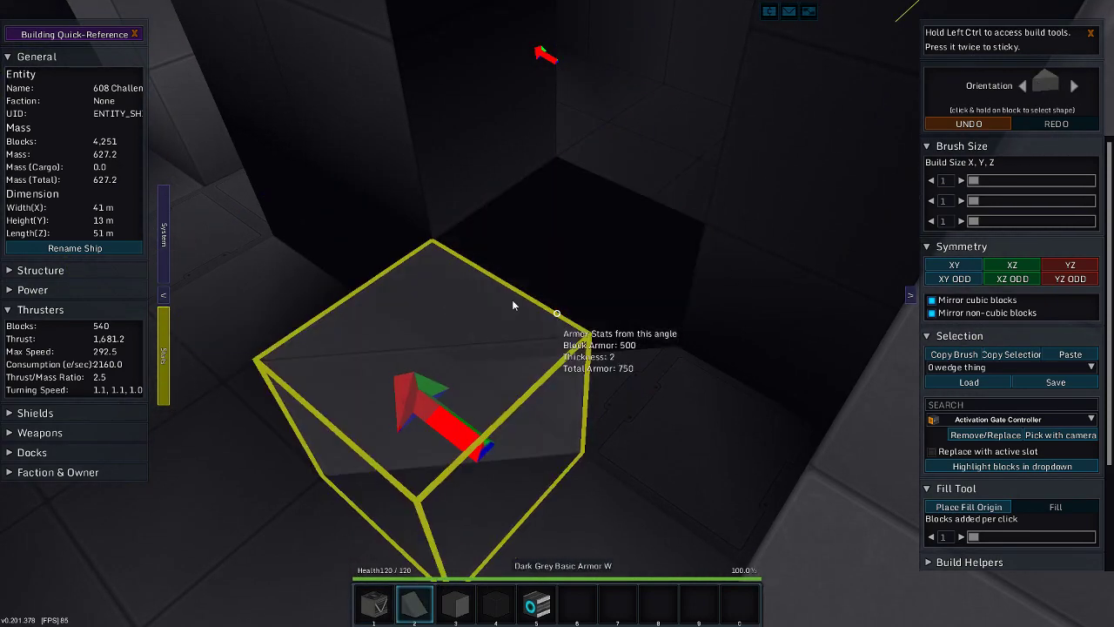
left_click(557, 313)
left_click(557, 314)
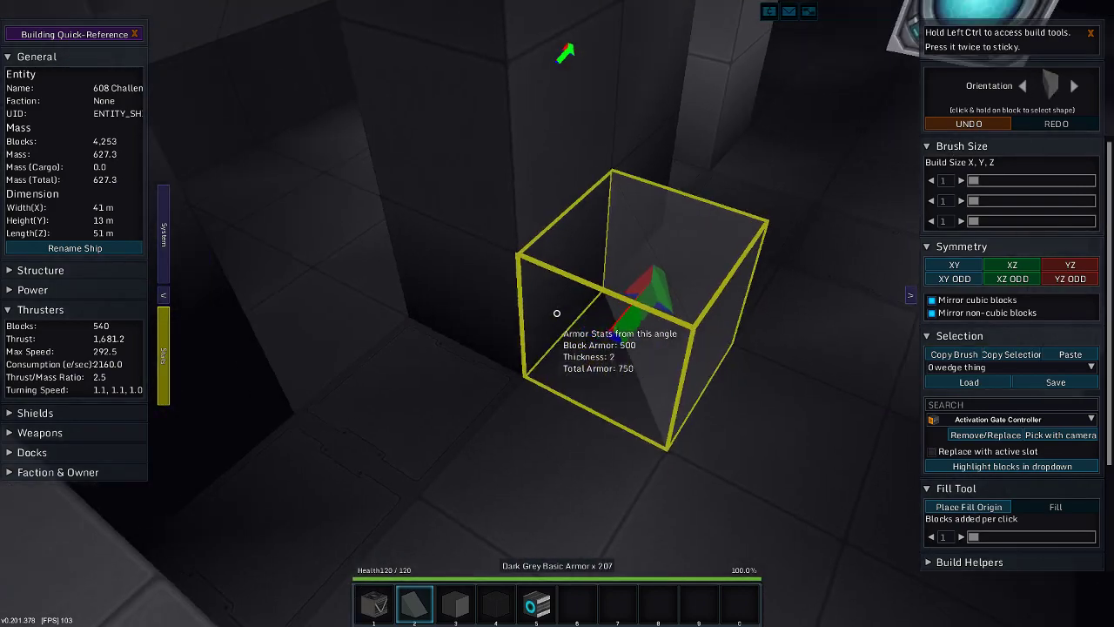
left_click(557, 313)
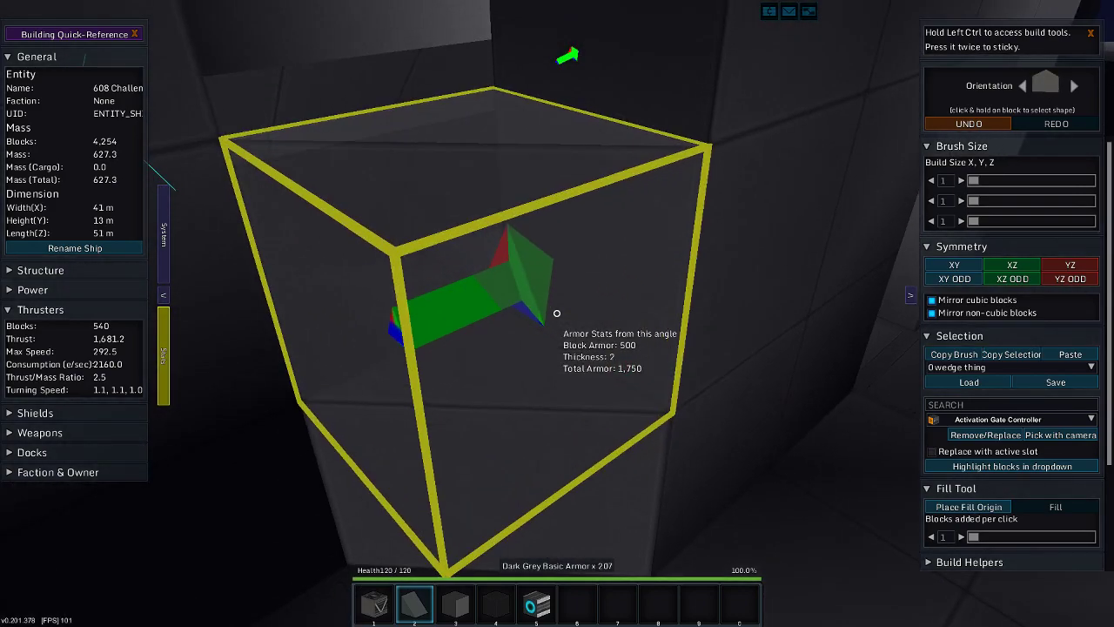
left_click(557, 313)
left_click(557, 313)
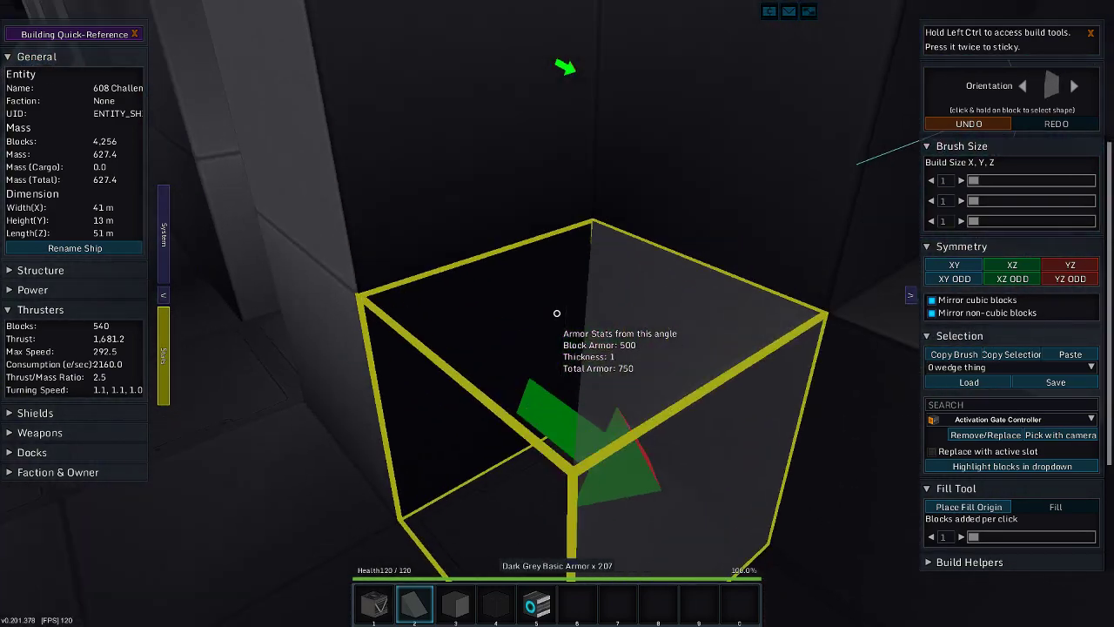
- Replace the remaining corner block with a wedge and fill the wall corner with wedges
right_click(557, 314)
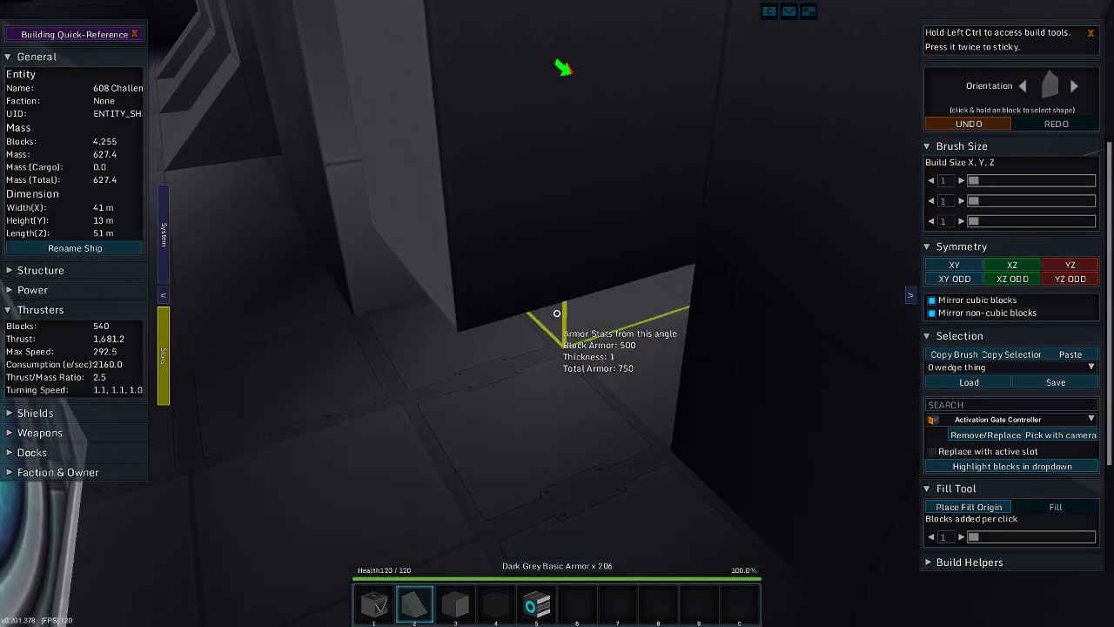
left_click(557, 313)
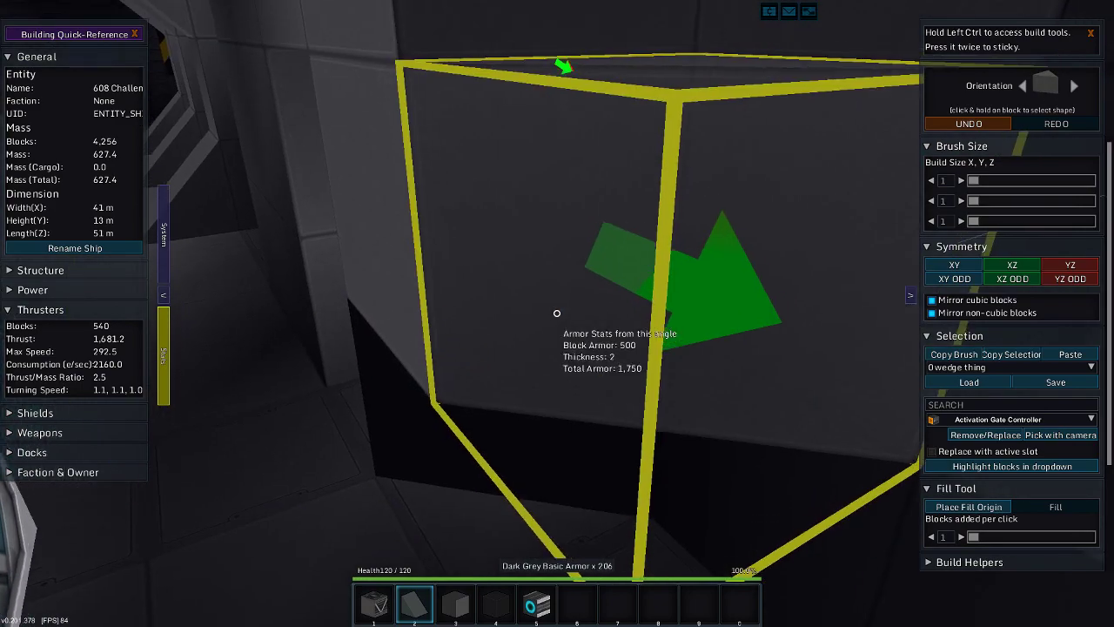
left_click(557, 314)
left_click(557, 314)
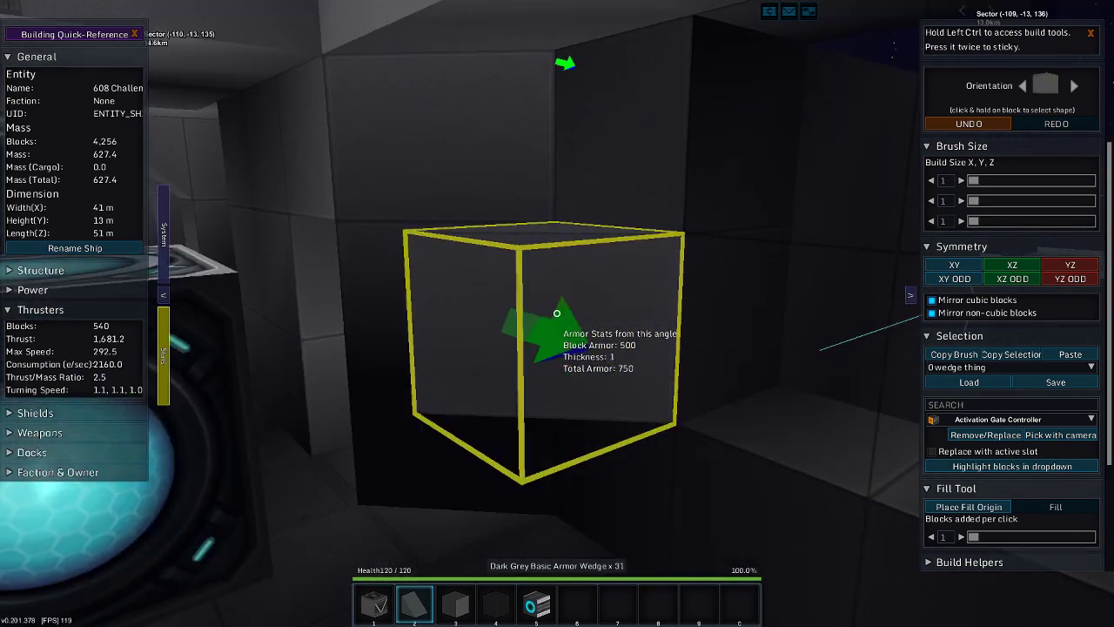
left_click(557, 313)
left_click(557, 313)
left_click(557, 313)
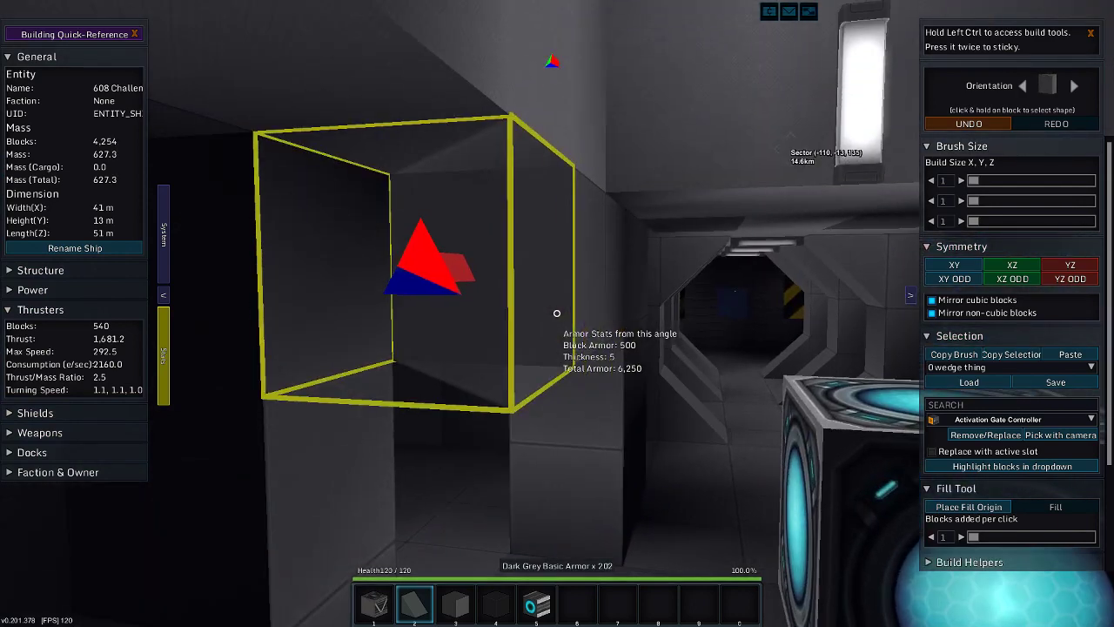
key("ctrl")
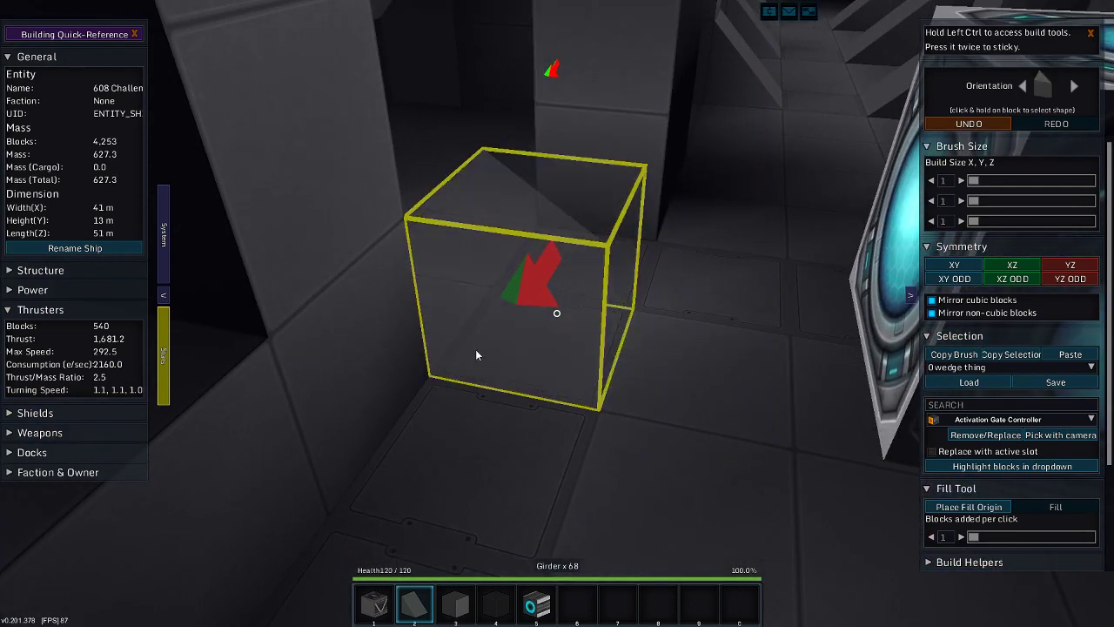
right_click(557, 313)
right_click(557, 313)
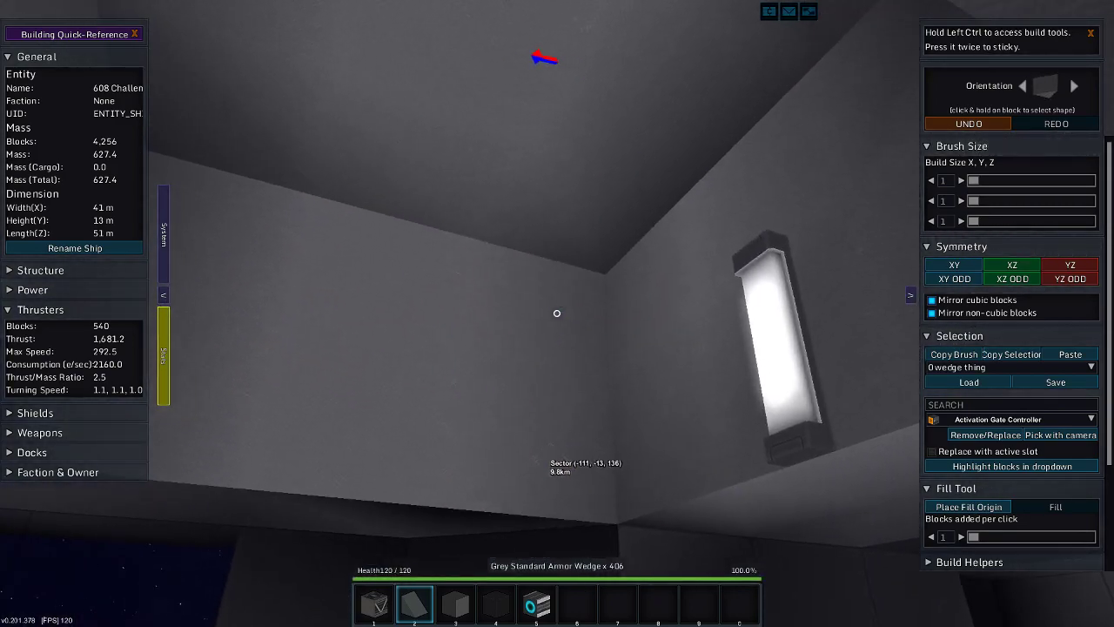
- Leave build mode, walk through the ship to the core, and return to build mode
key("r")
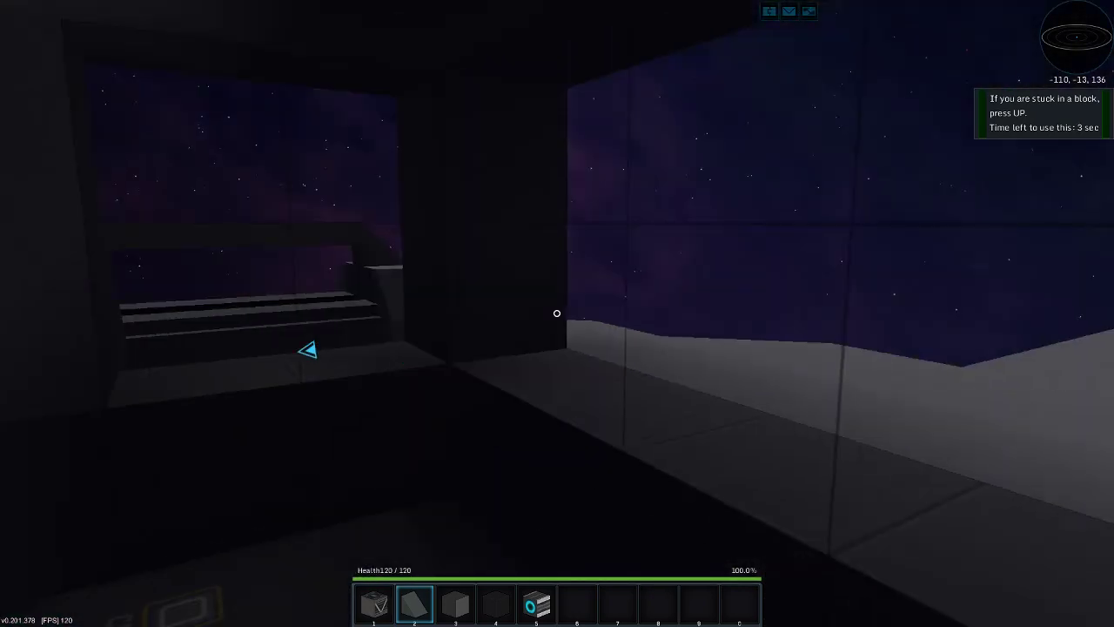
key("r")
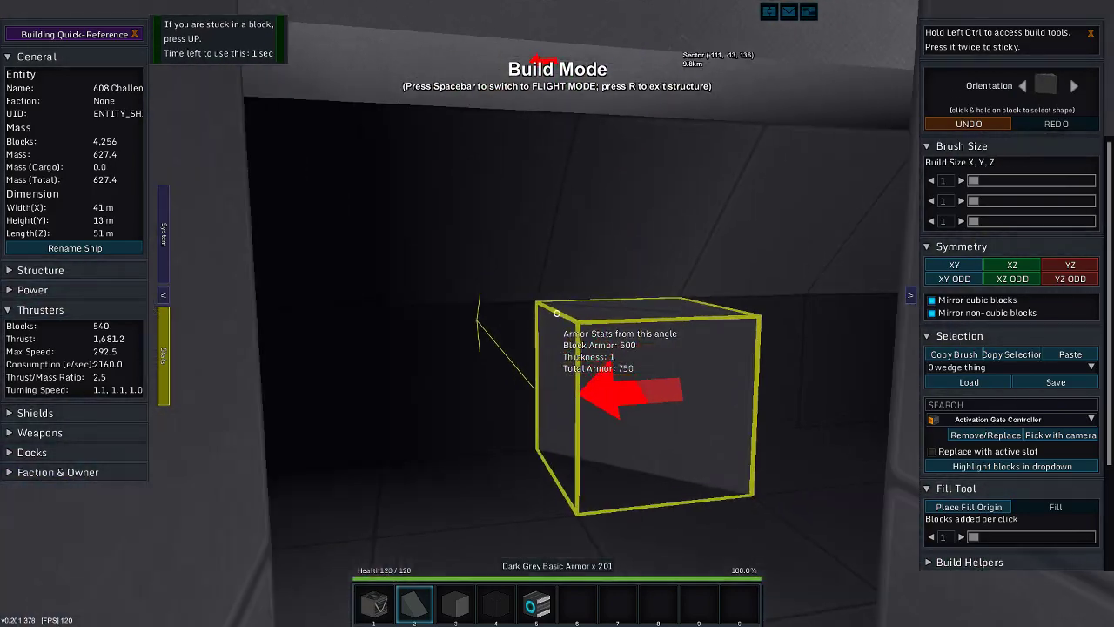
- Browse the Creative inventory grid for the Sapsun Ingot and Decorative Fan blocks
key("i")
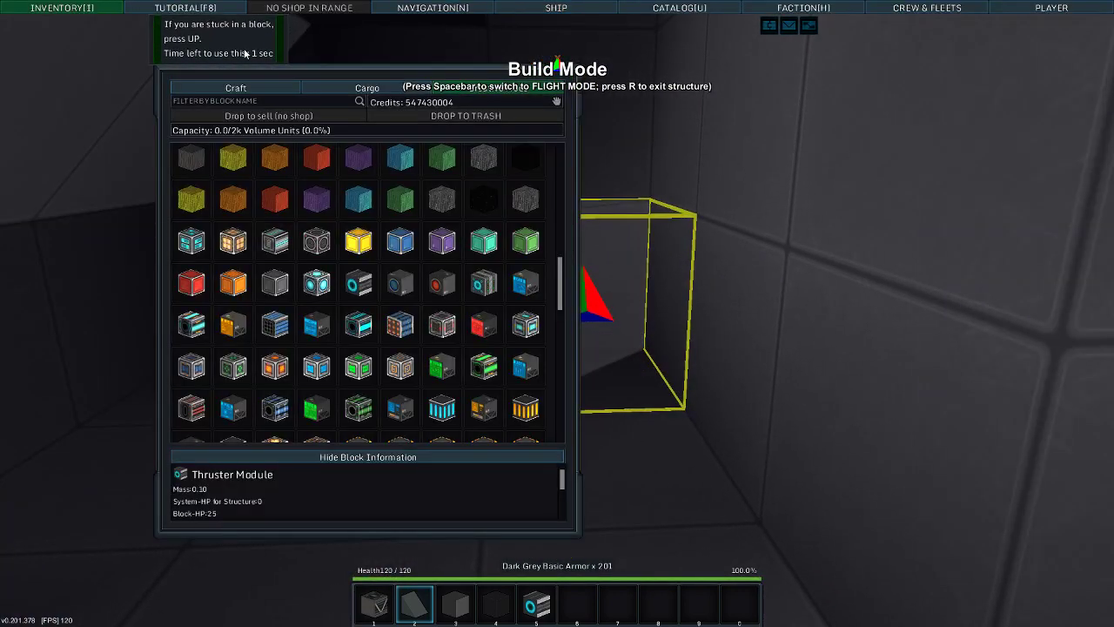
scroll(357, 318, "up", 5)
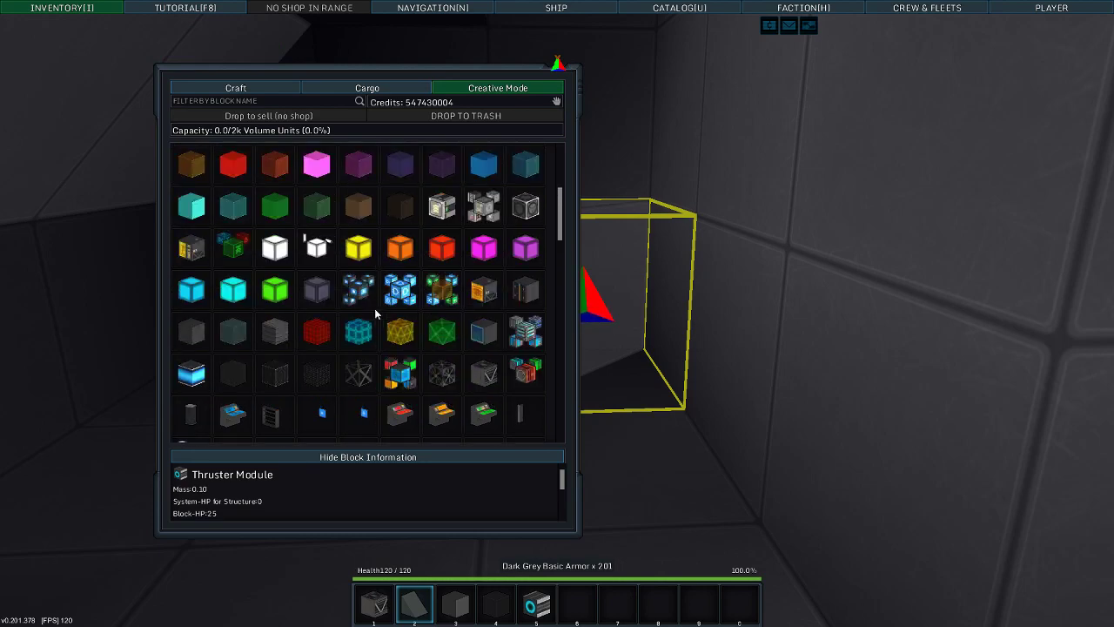
scroll(431, 282, "up", 2)
scroll(437, 289, "down", 3)
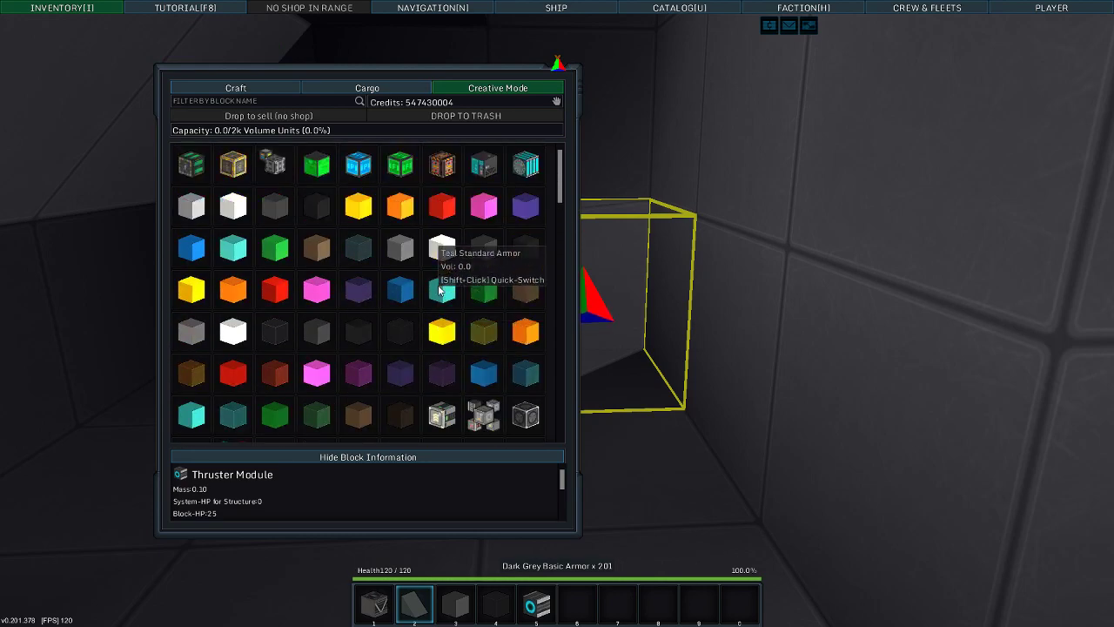
scroll(439, 292, "down", 3)
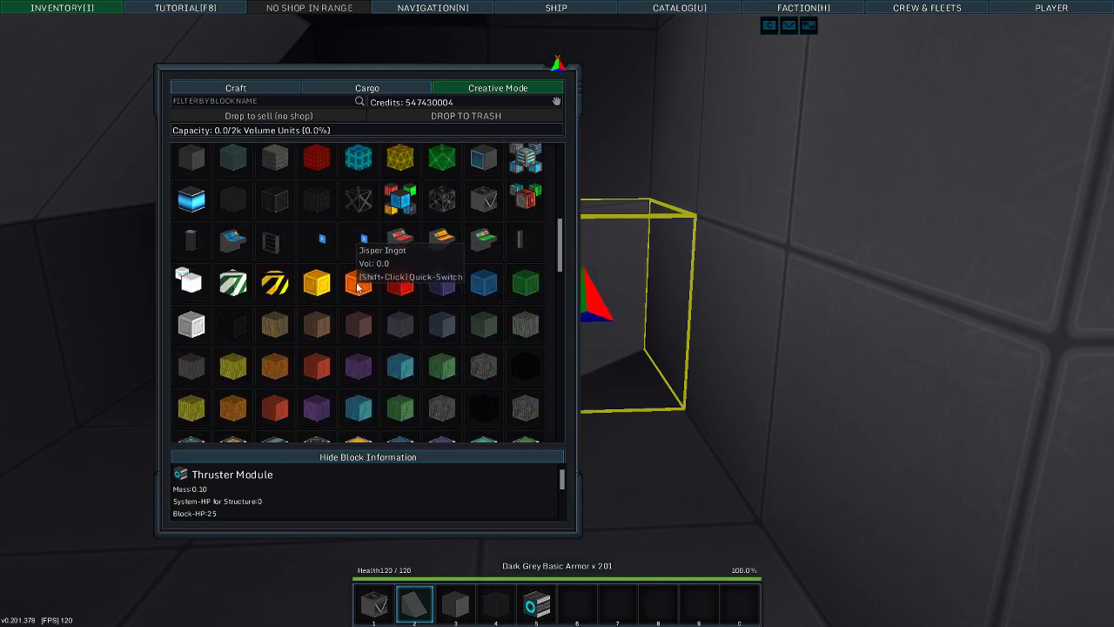
scroll(357, 287, "down", 1)
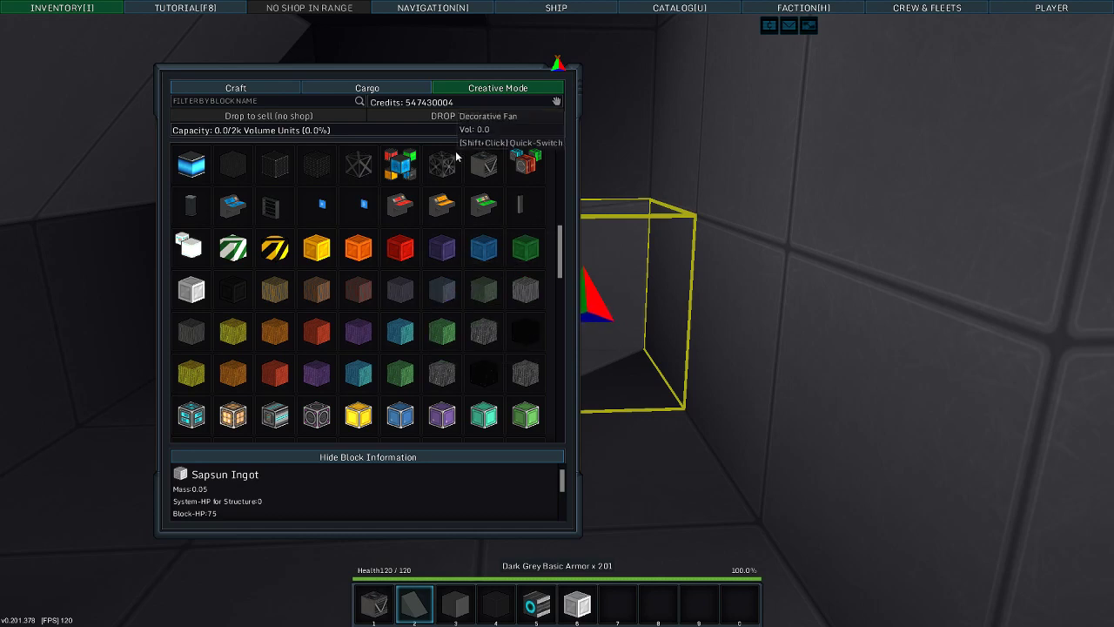
- Mount the Decorative Fan from slot 7 on the ceiling
key("i")
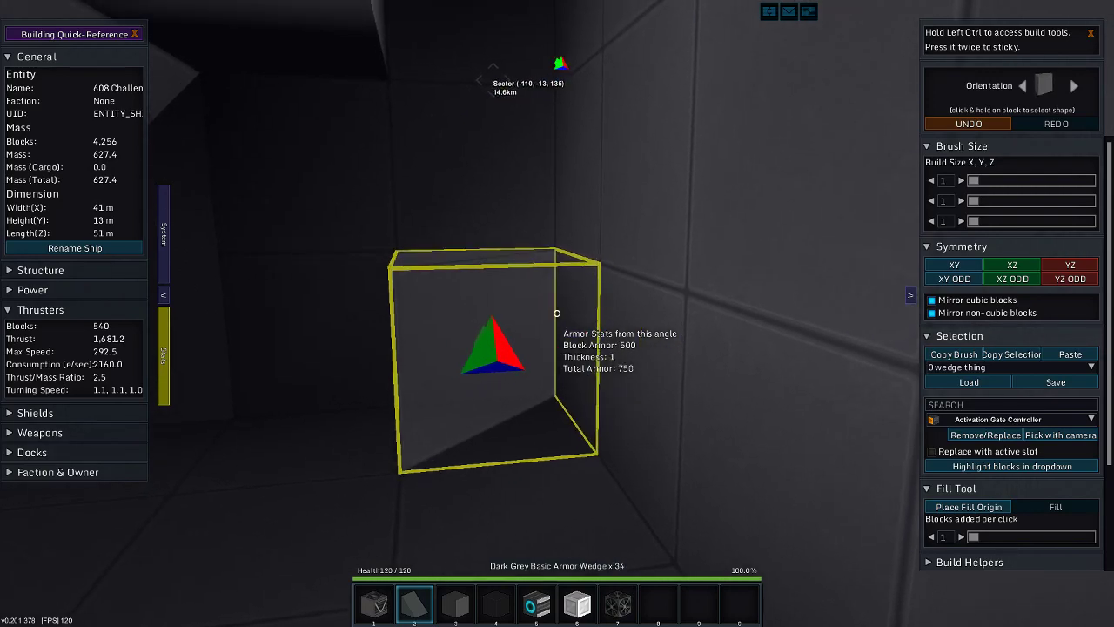
key("7")
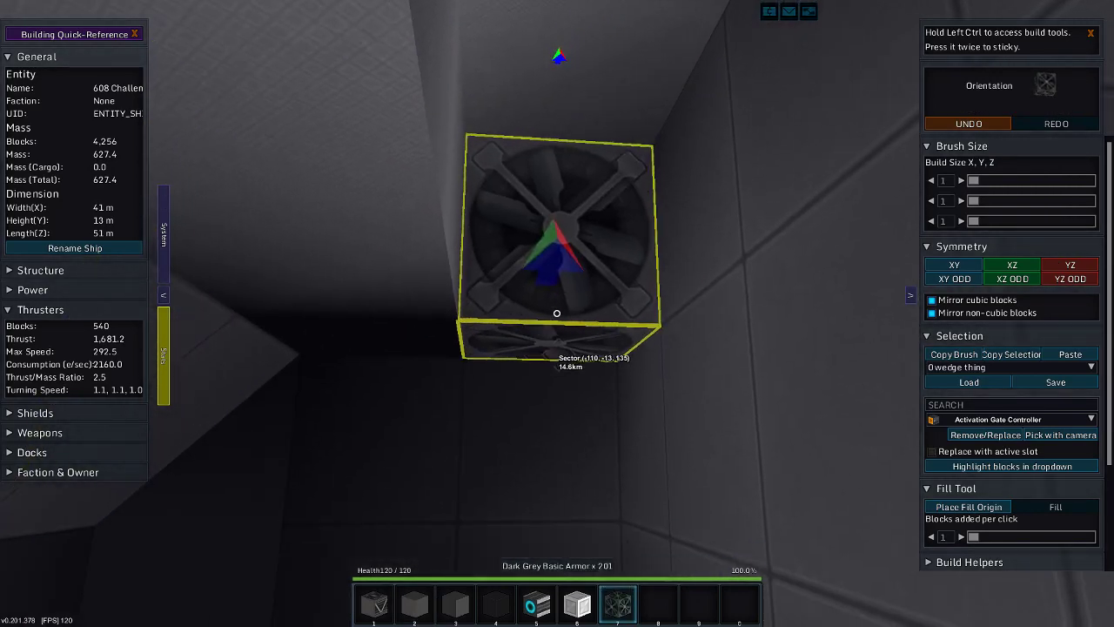
left_click(557, 313)
left_click(557, 313)
- Remove a test Sapsun Ingot wedge and place two dark grey armor cubes for the fixture
key("6")
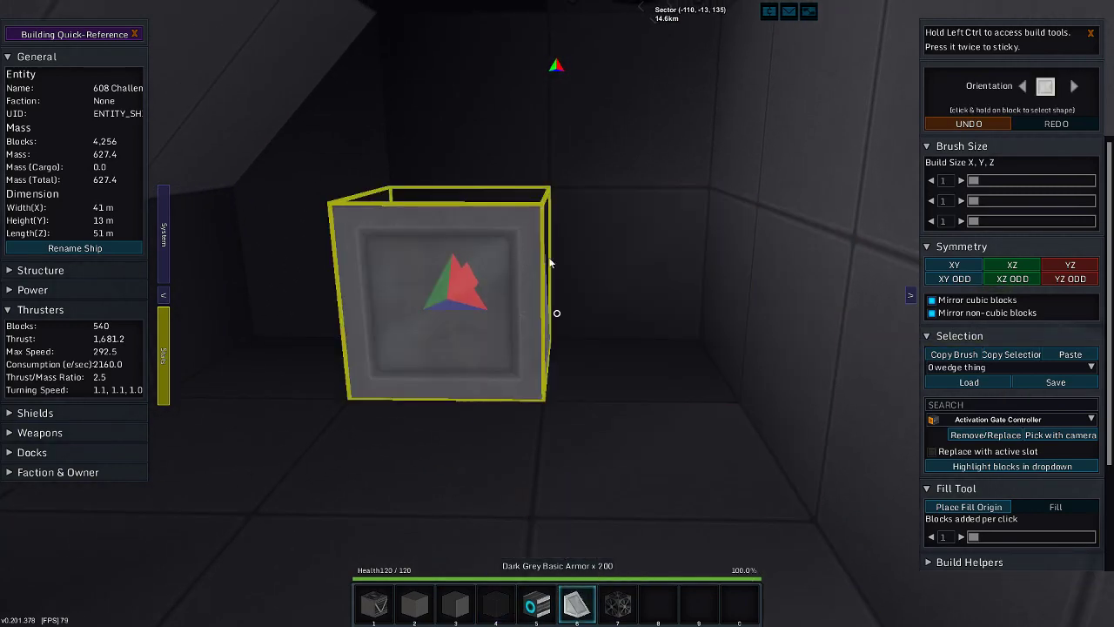
key("r")
left_click(709, 355)
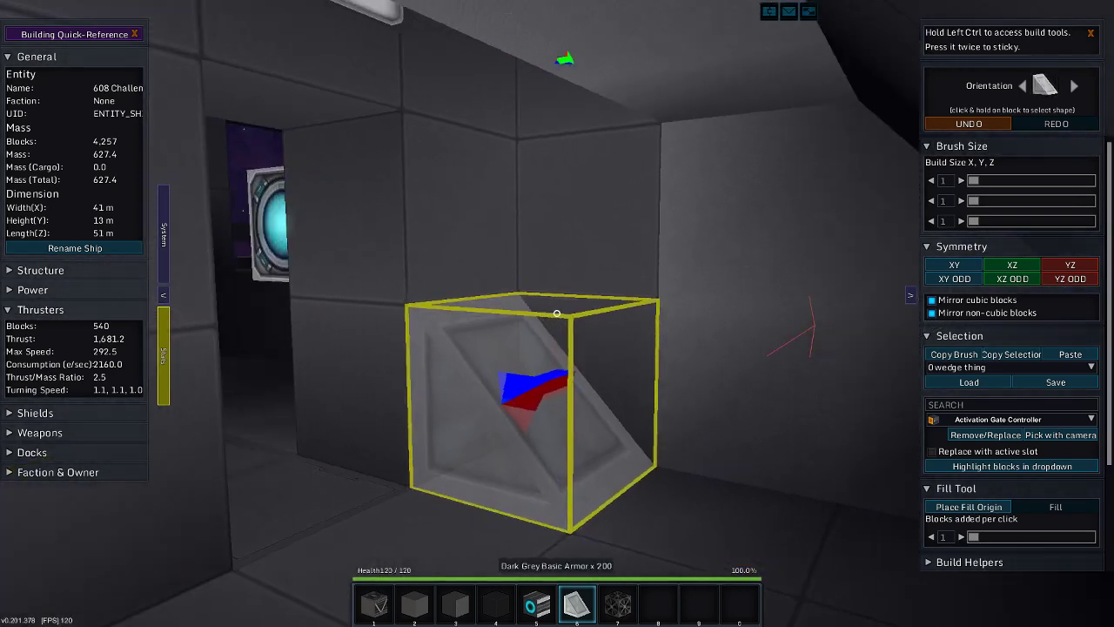
key("i")
scroll(409, 313, "down", 10)
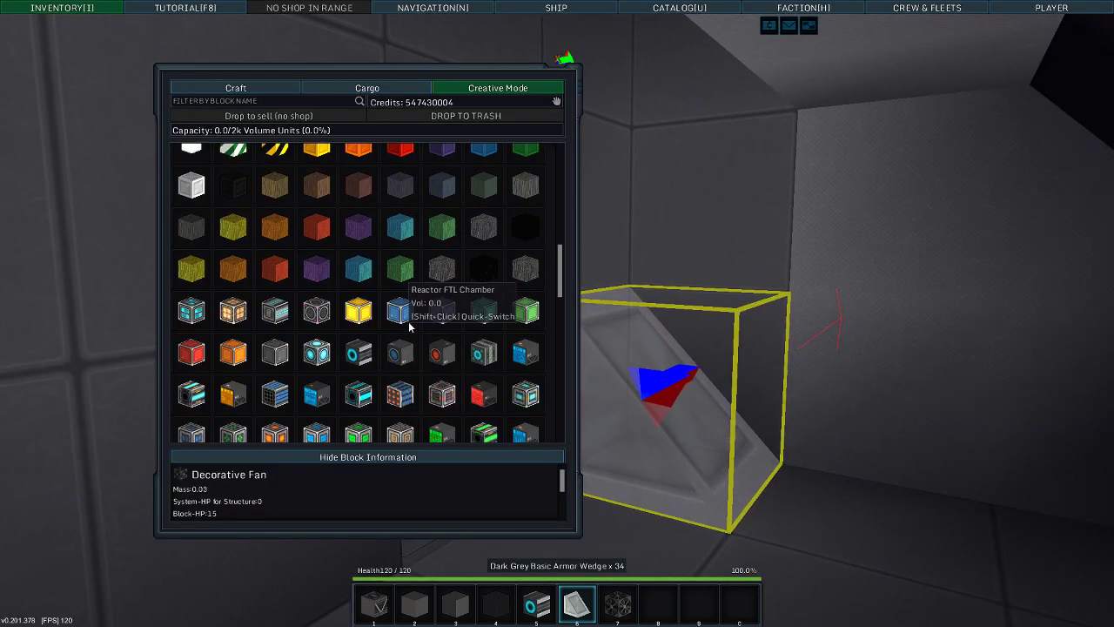
key("i")
right_click(557, 313)
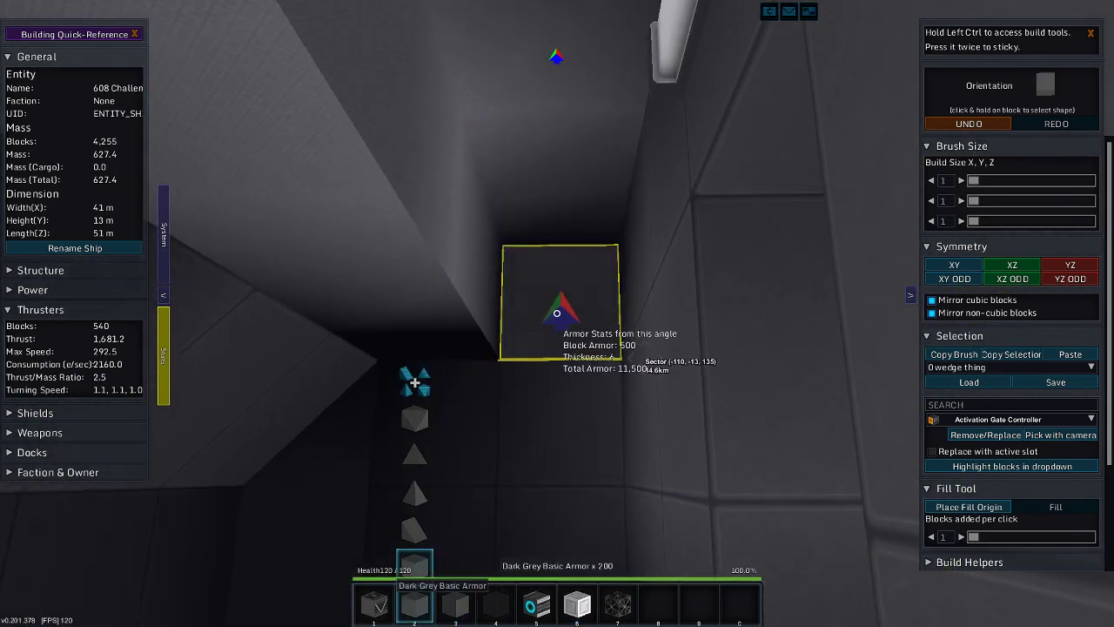
key("w")
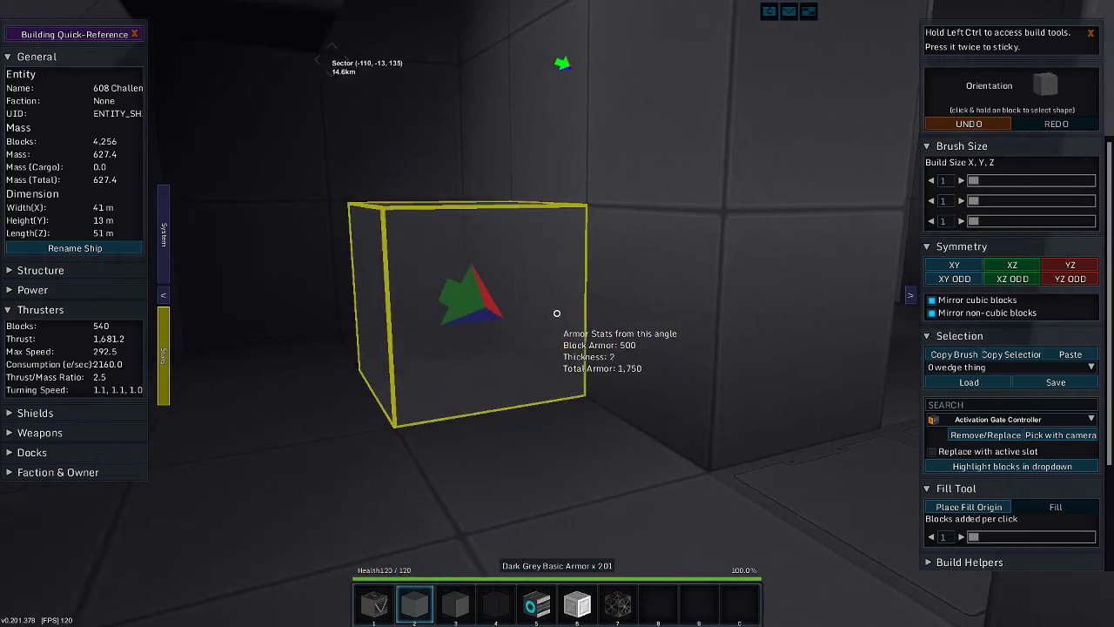
key("w")
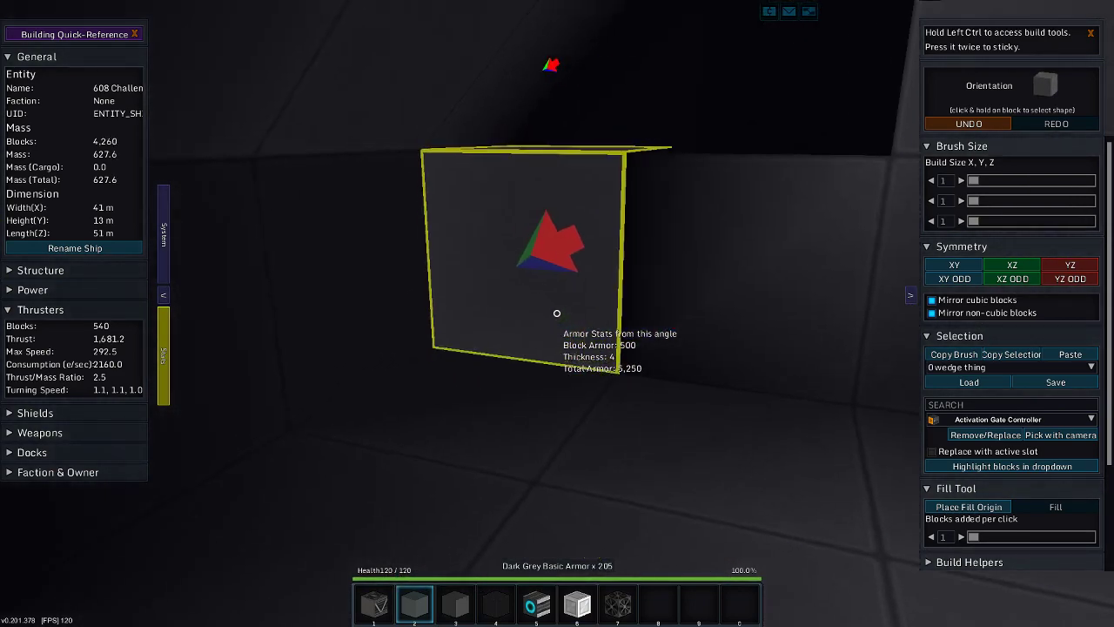
left_click(557, 314)
left_click(557, 313)
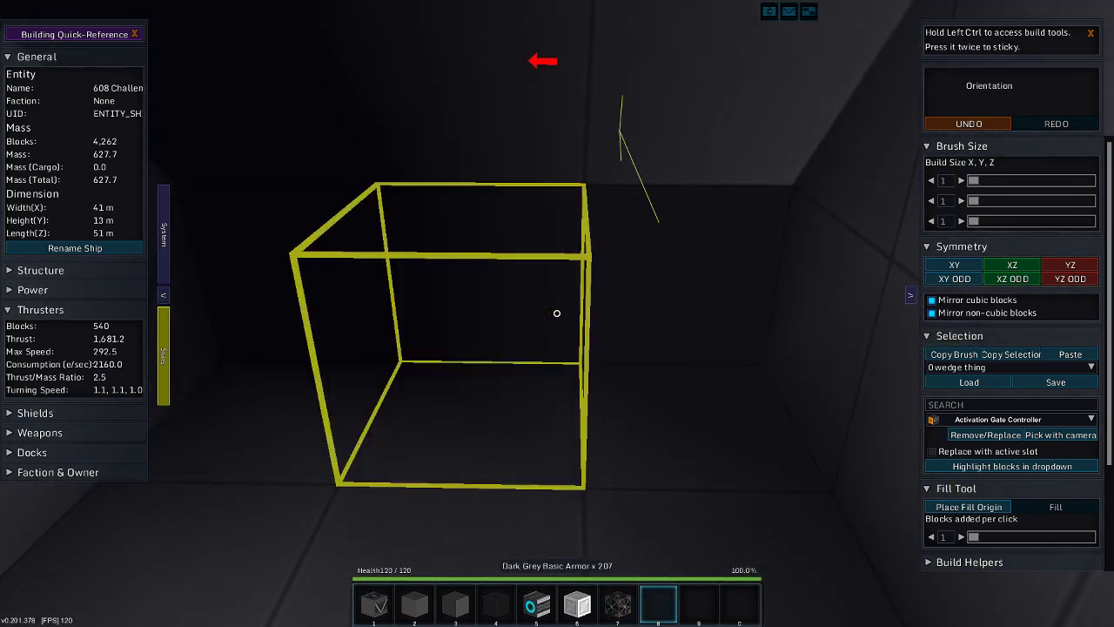
- Add Sapsun Ingot and dark grey armor wedges to the fixture, correcting mistakes with undo and redo
key("6")
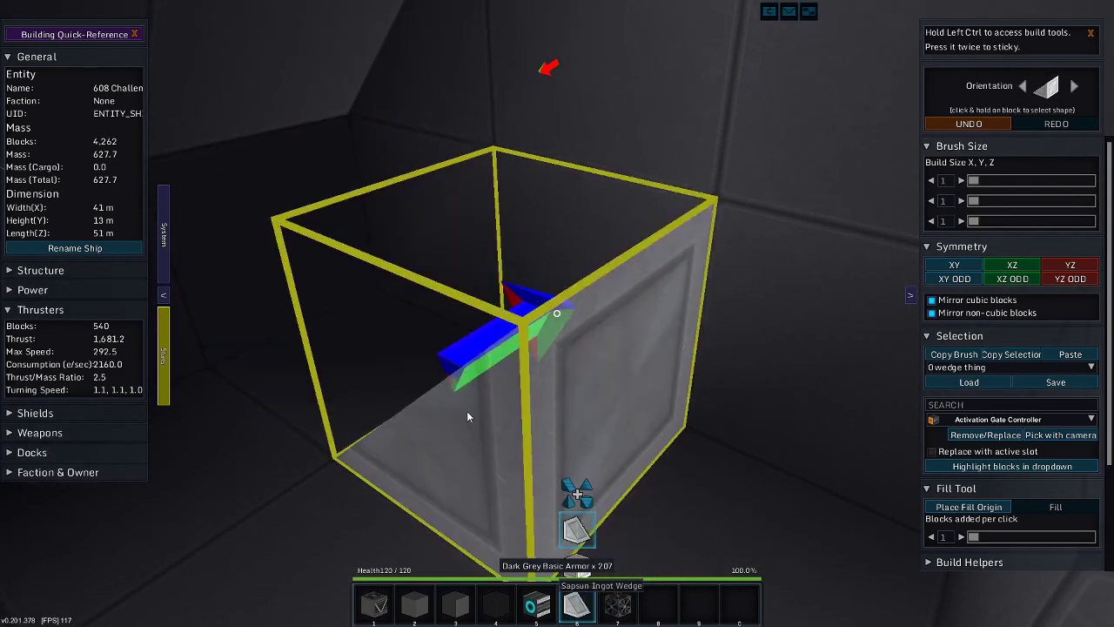
left_click(466, 416)
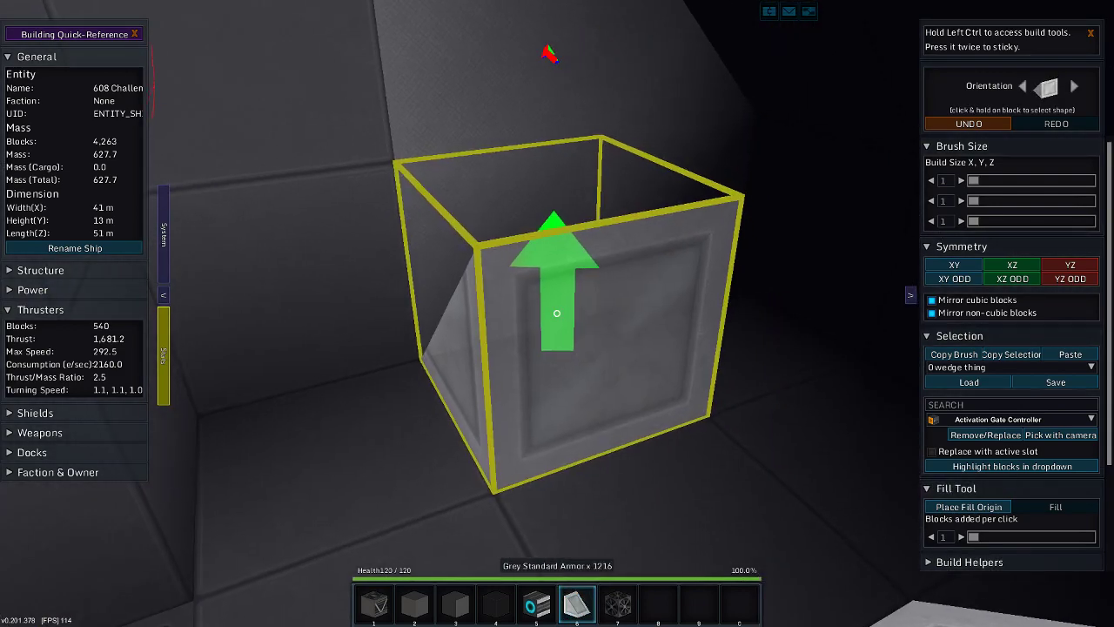
scroll(540, 299, "down", 1)
left_click(540, 299)
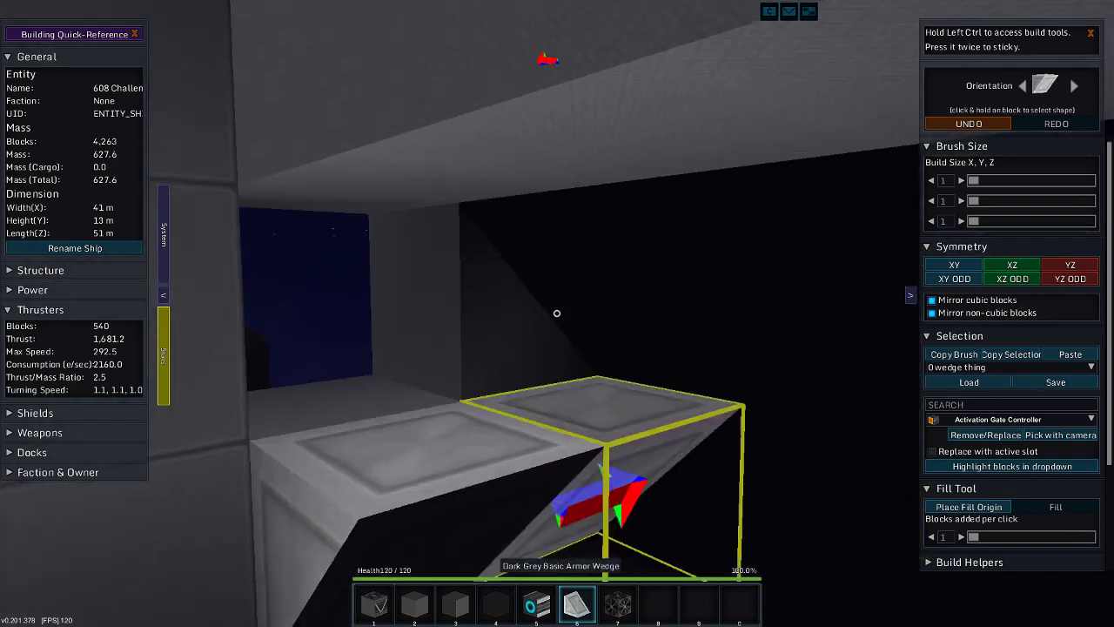
right_click(557, 313)
right_click(557, 314)
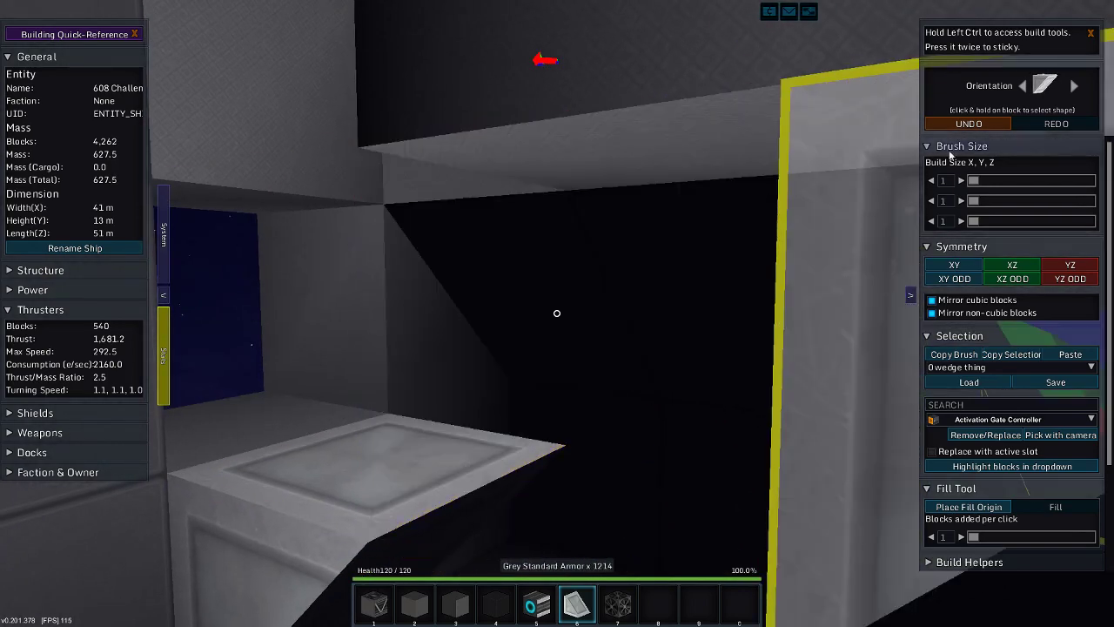
left_click(988, 124)
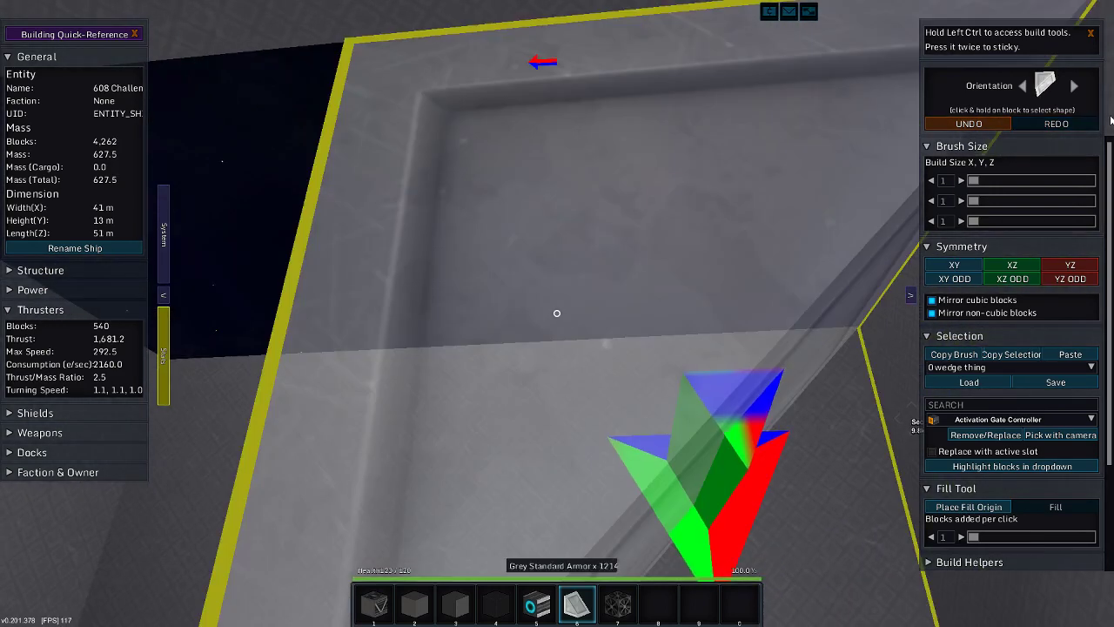
left_click(960, 125)
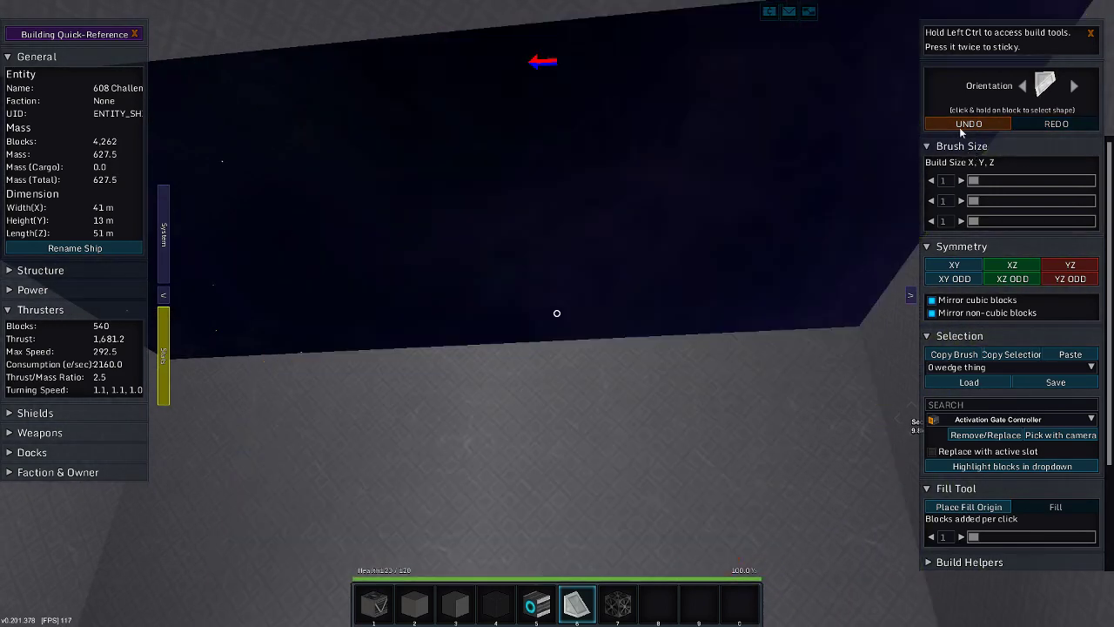
left_click(959, 124)
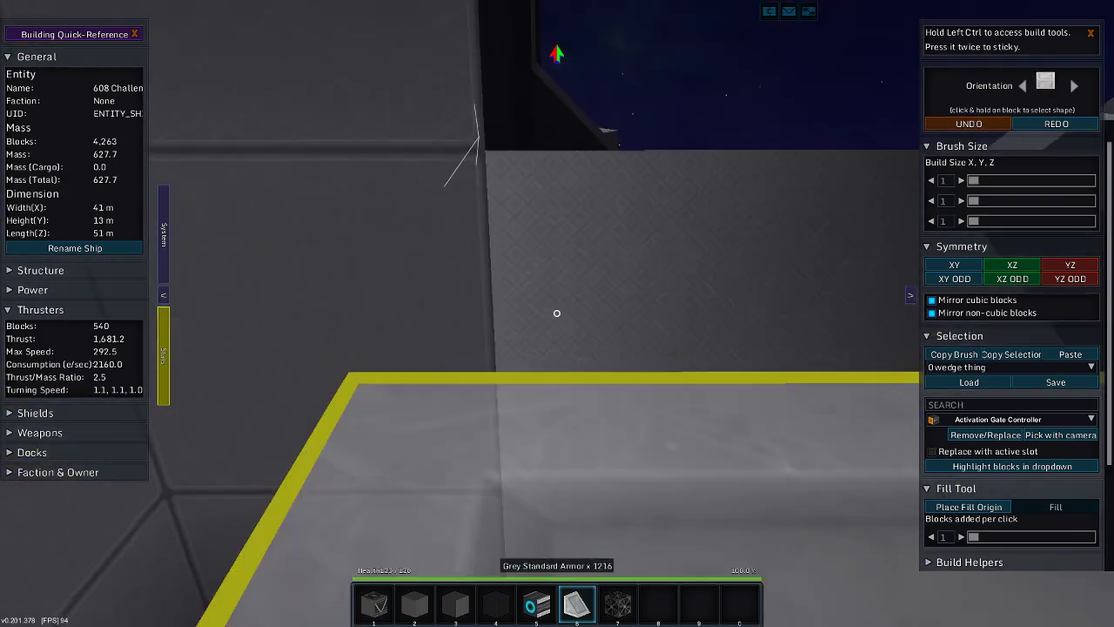
key("ctrl")
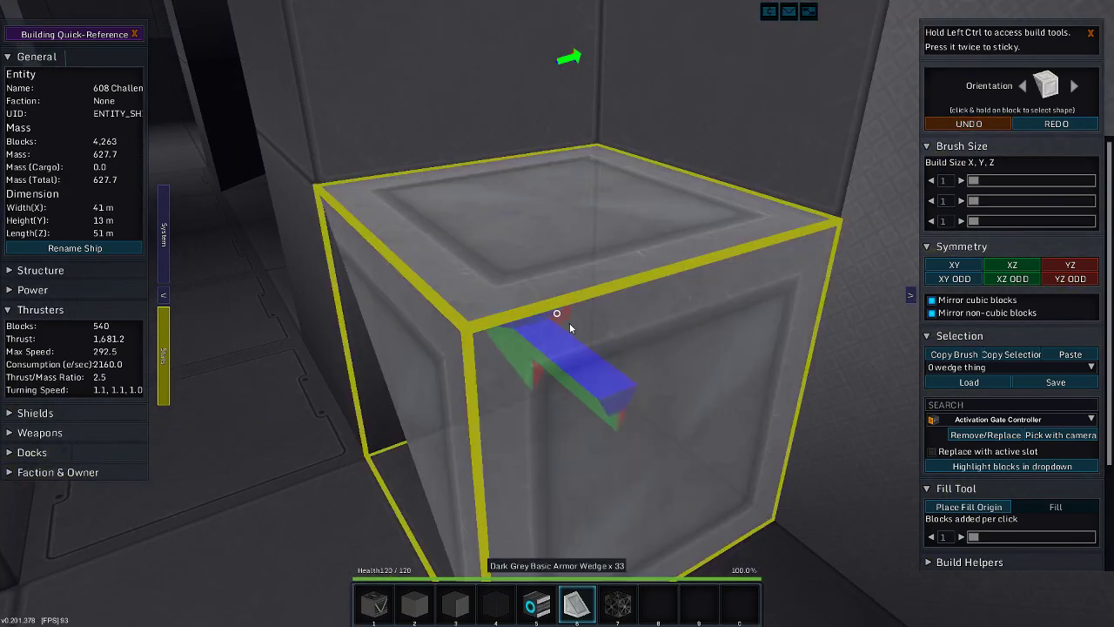
left_click(569, 325)
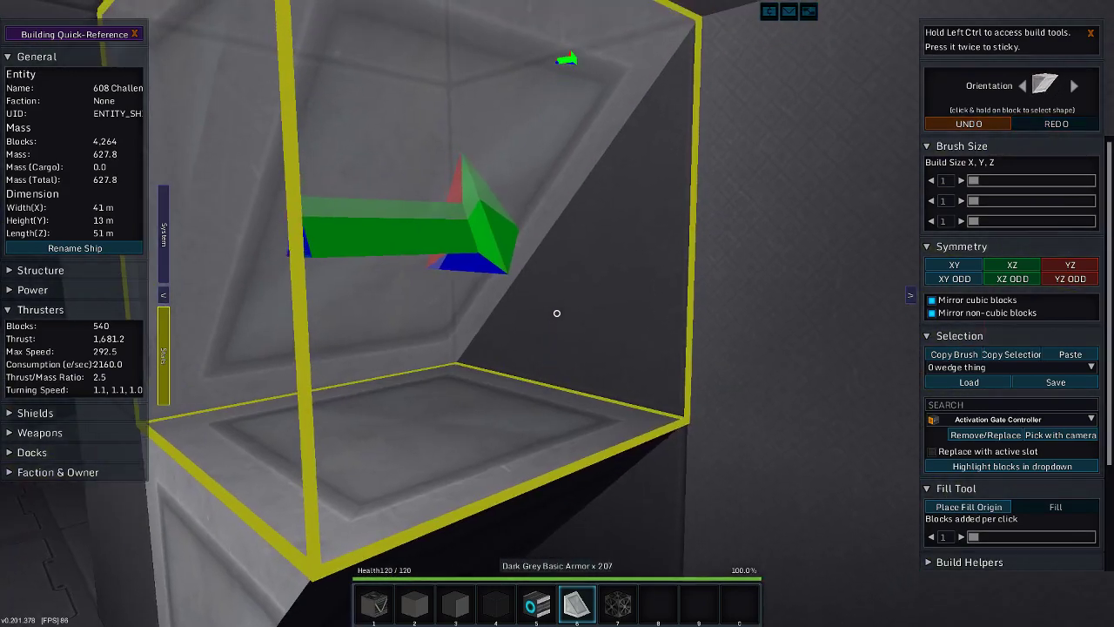
- Browse the Creative inventory to add Blue Crystal Armor to the hotbar
key("i")
scroll(301, 300, "up", 3)
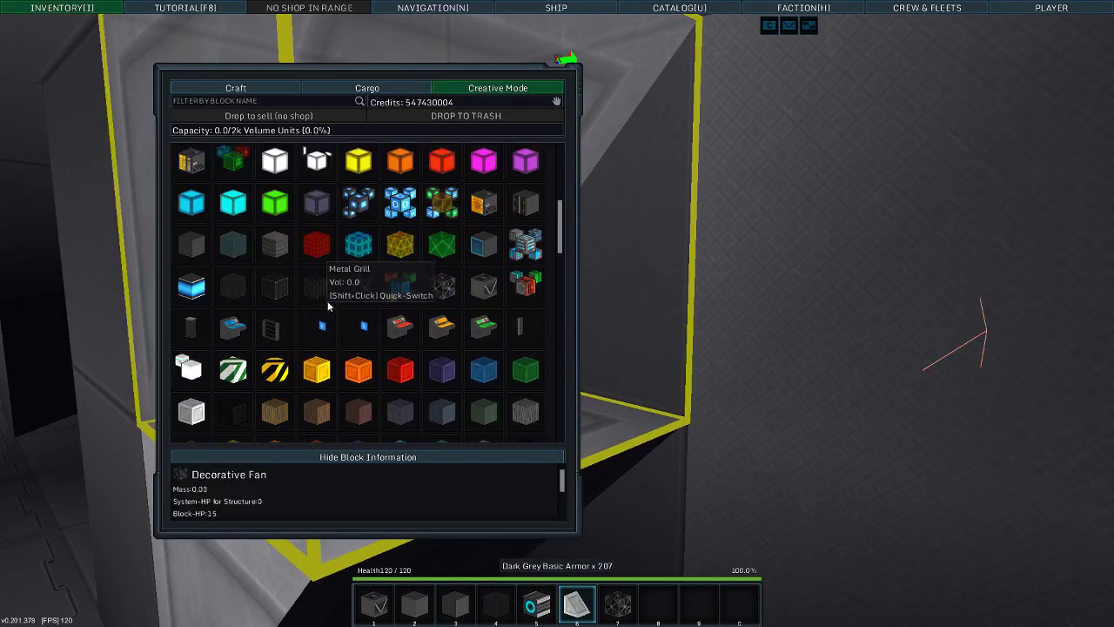
scroll(331, 303, "up", 5)
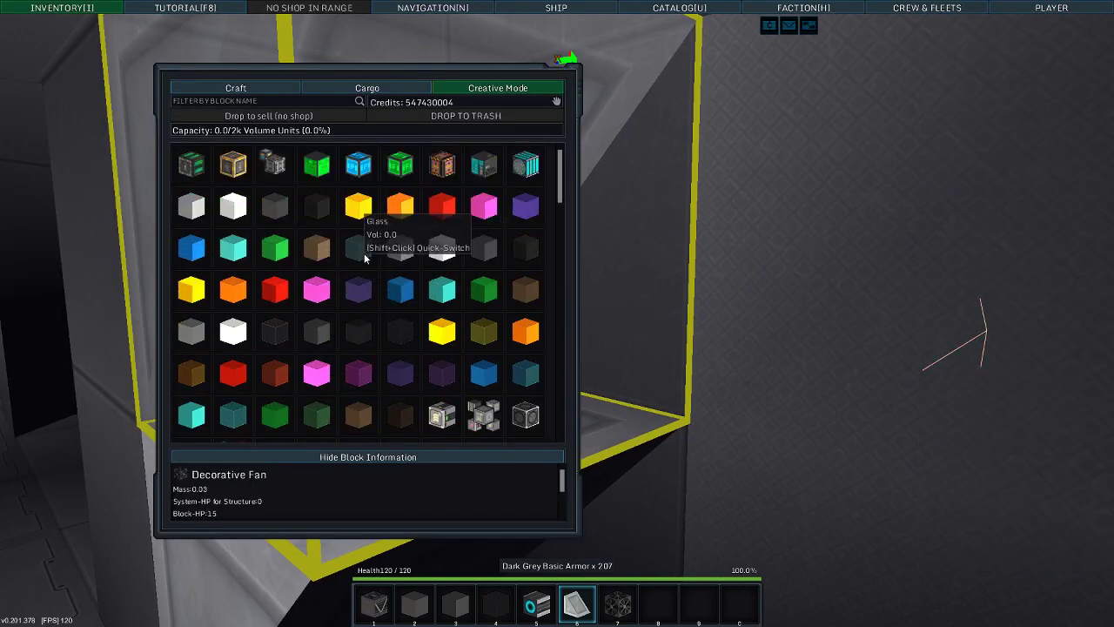
scroll(428, 285, "down", 7)
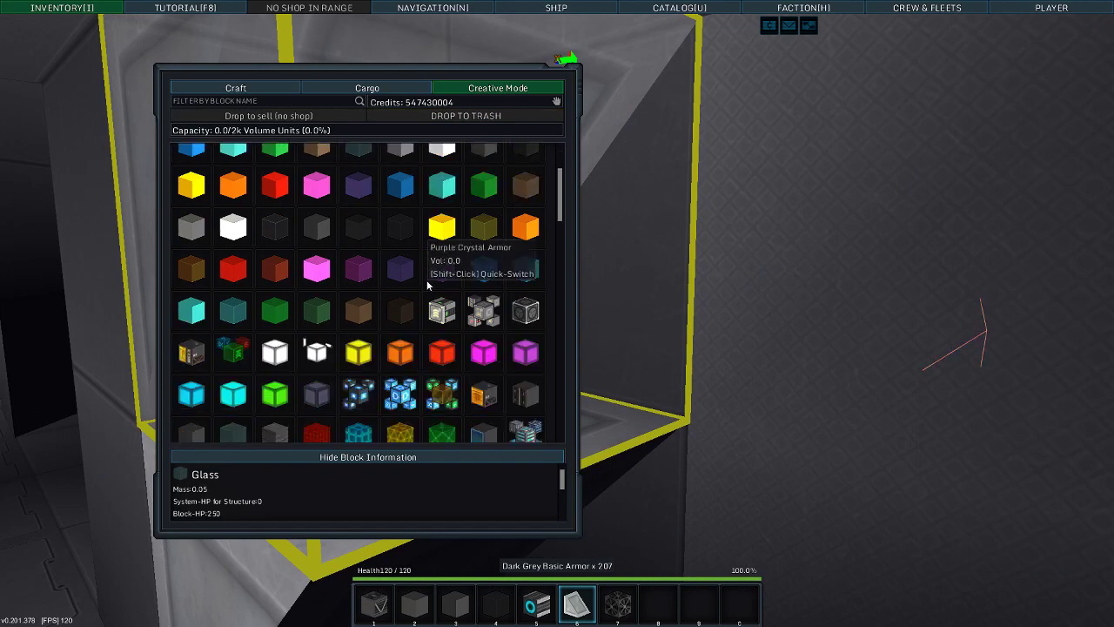
scroll(414, 330, "down", 4)
scroll(415, 320, "up", 9)
scroll(414, 311, "up", 1)
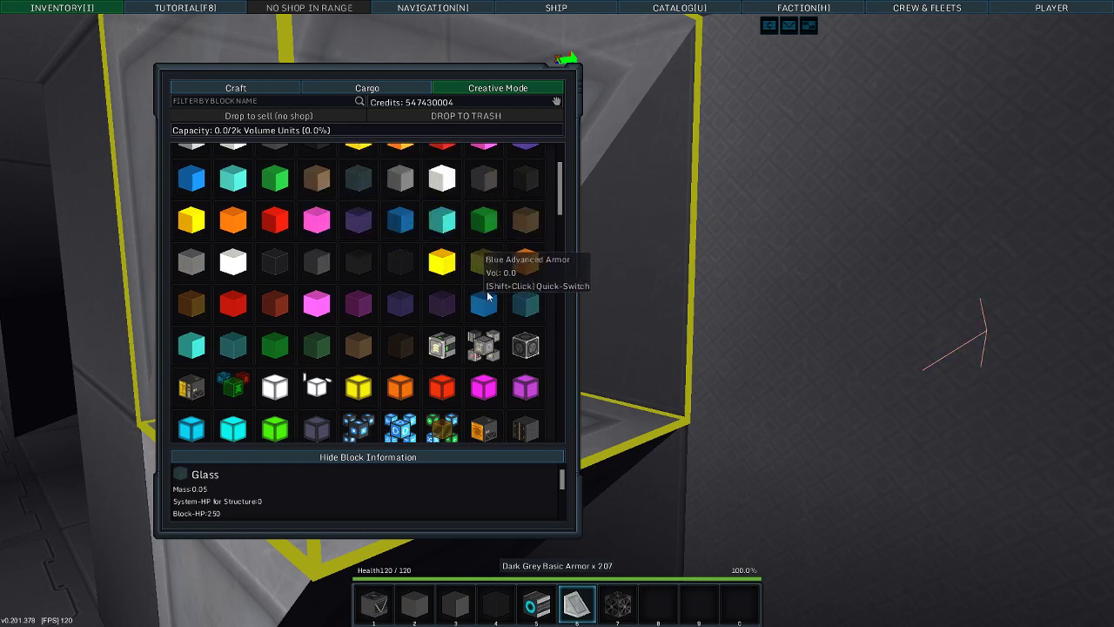
key("i")
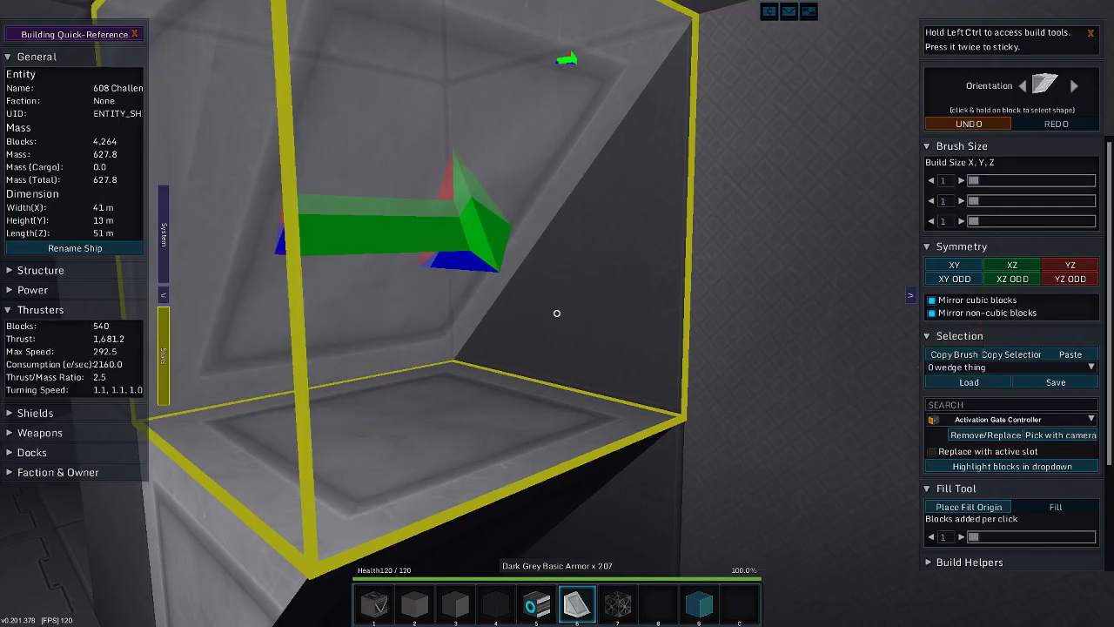
- Place a Blue Crystal Armor 1/4 panel and orbit around it
key("9")
key("t")
left_click(690, 259)
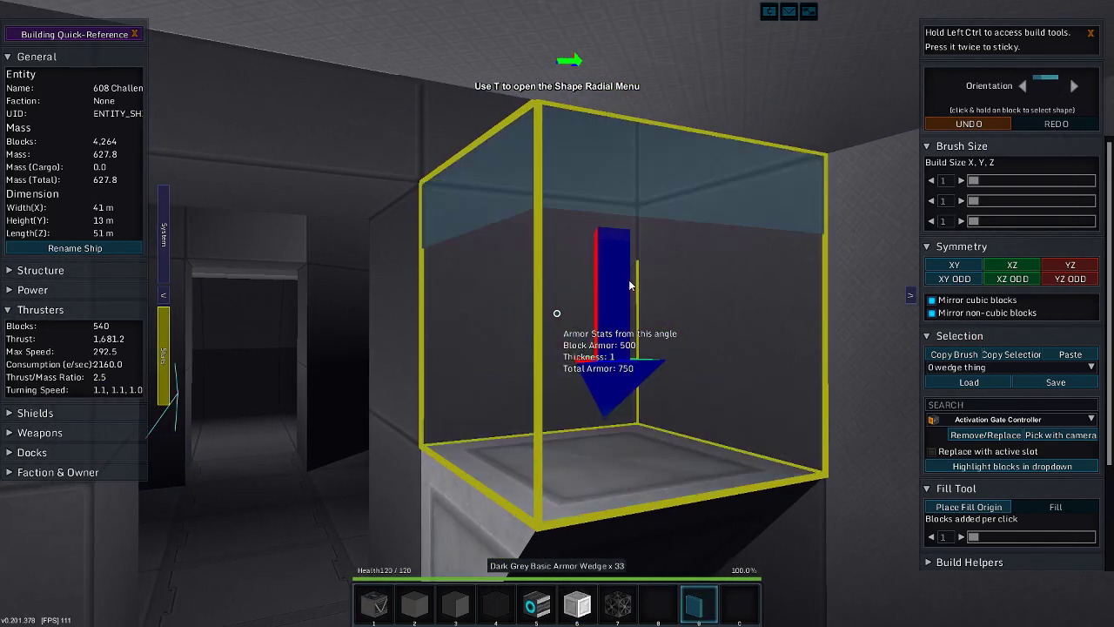
left_click(631, 285)
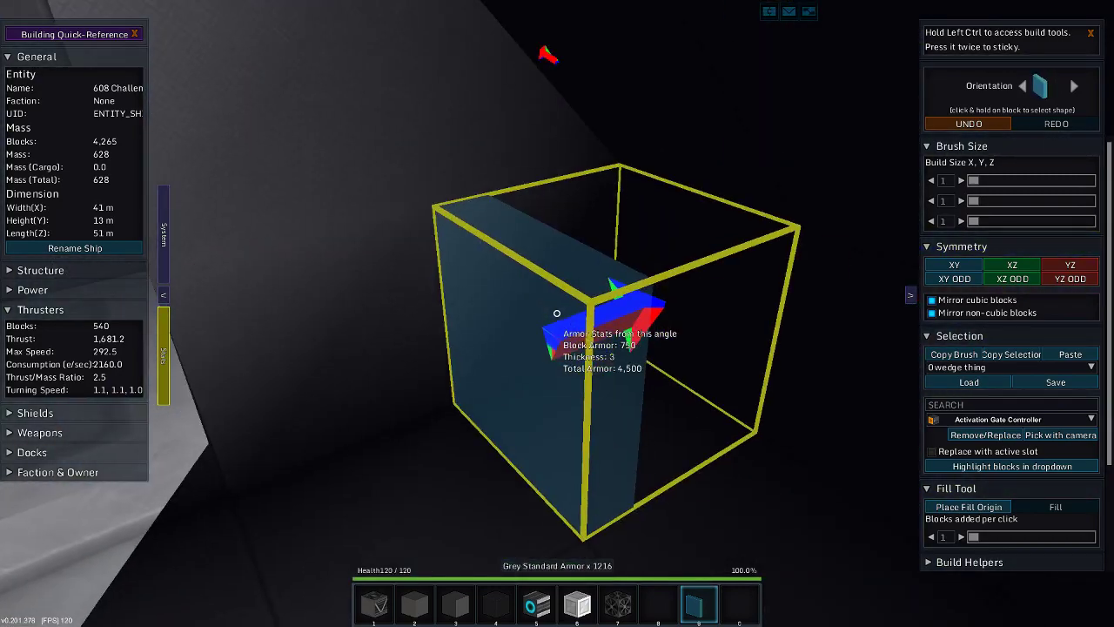
left_click_drag(556, 313, 557, 313)
- Put the Medical Cabinet in hotbar slot 0 and place it against the wall
key("i")
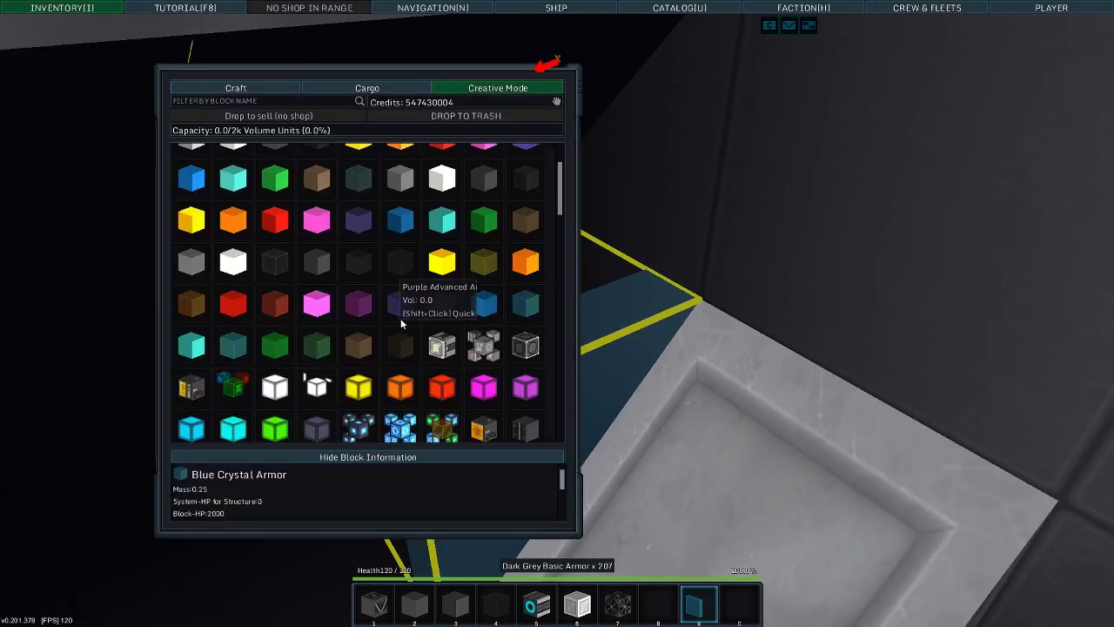
scroll(413, 303, "down", 6)
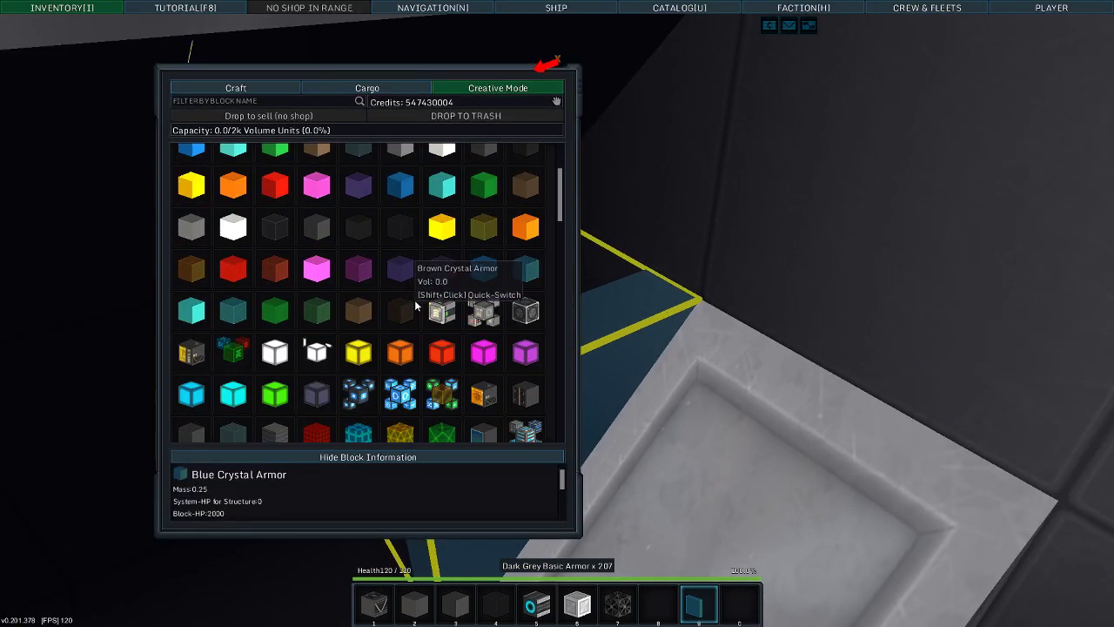
left_click(739, 603)
key("i")
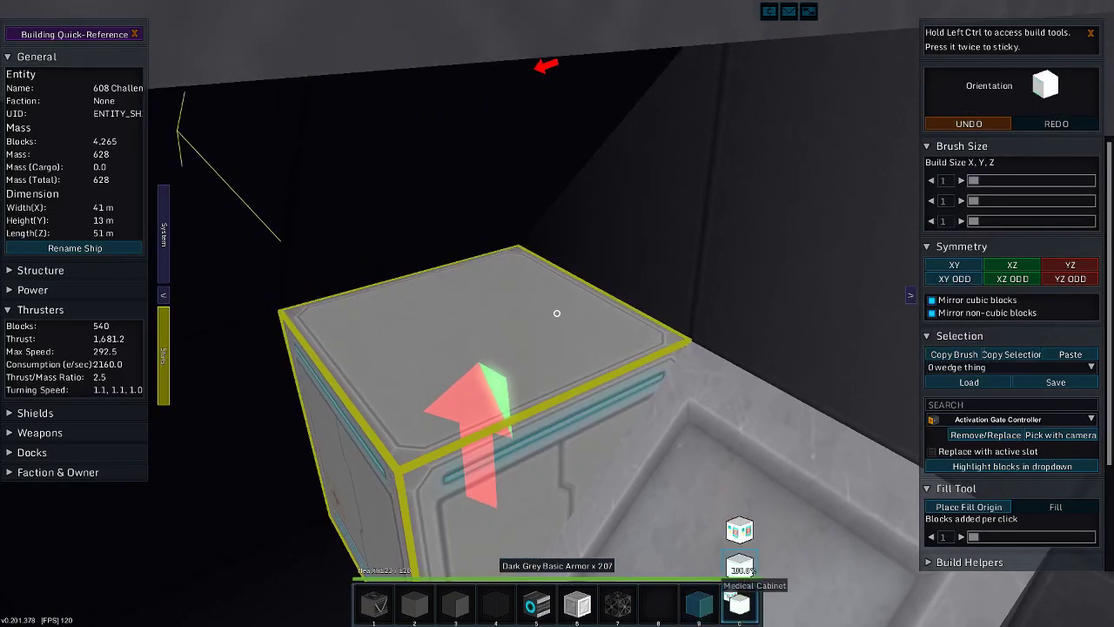
key("w")
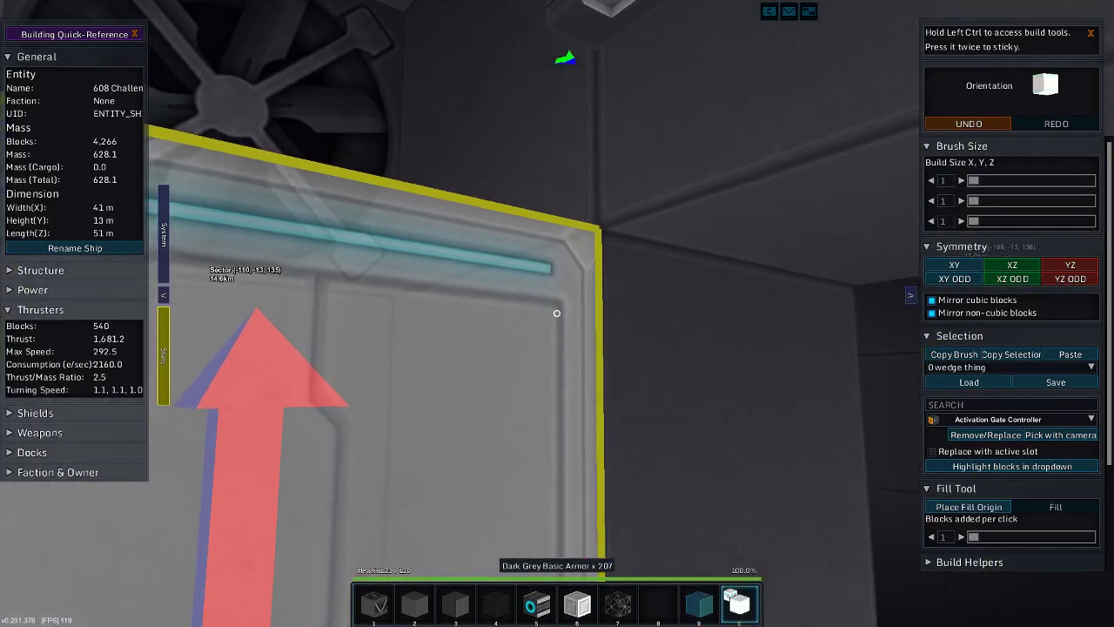
key("0")
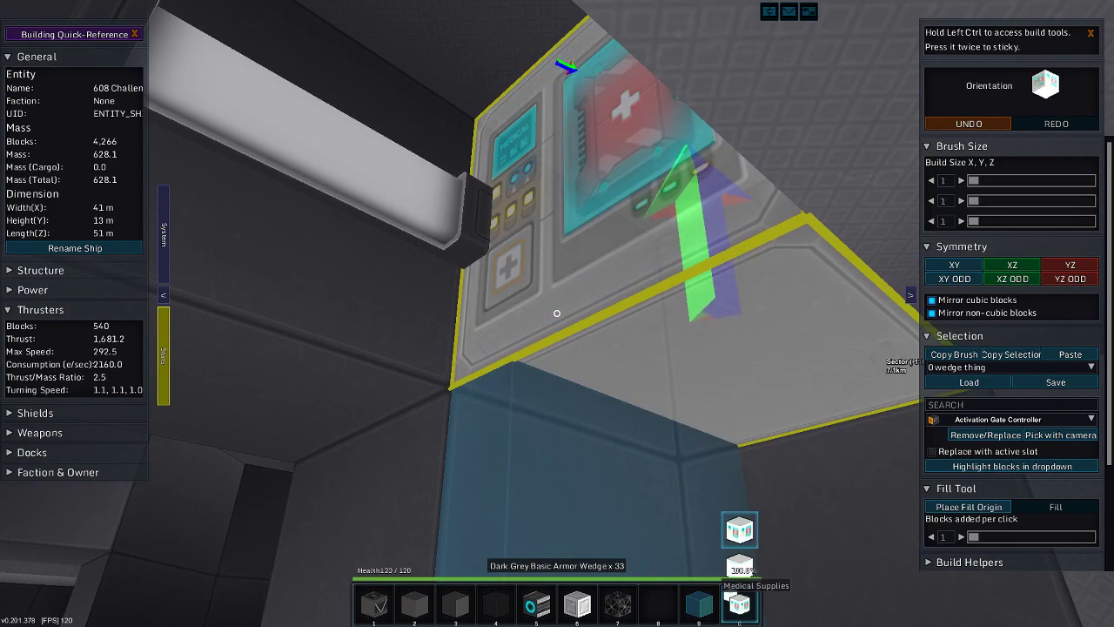
left_click(557, 314)
key("w")
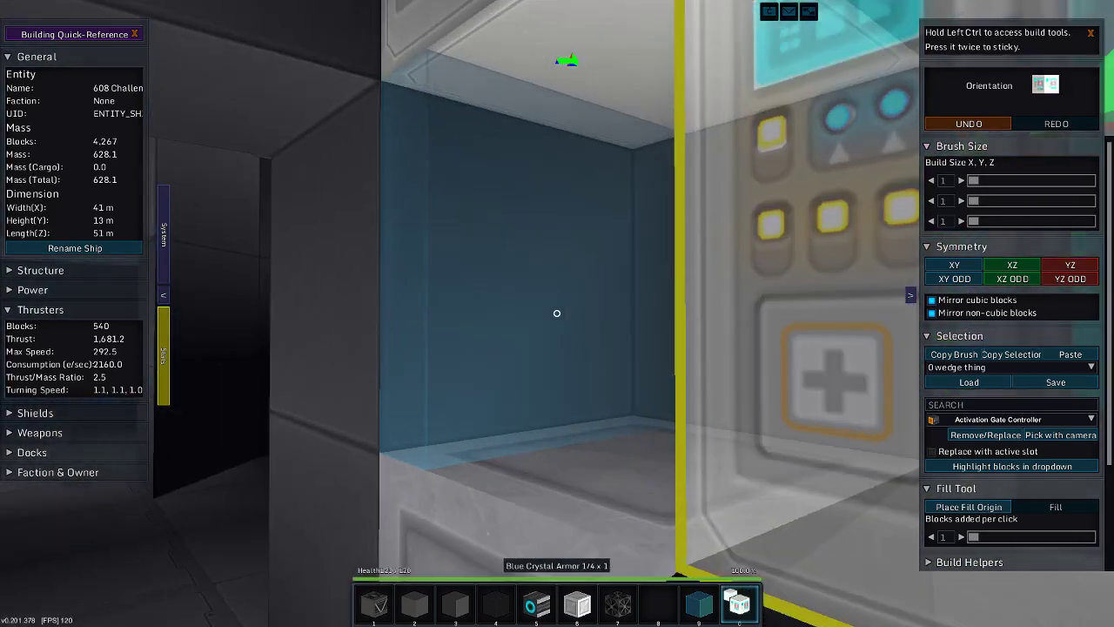
key("s")
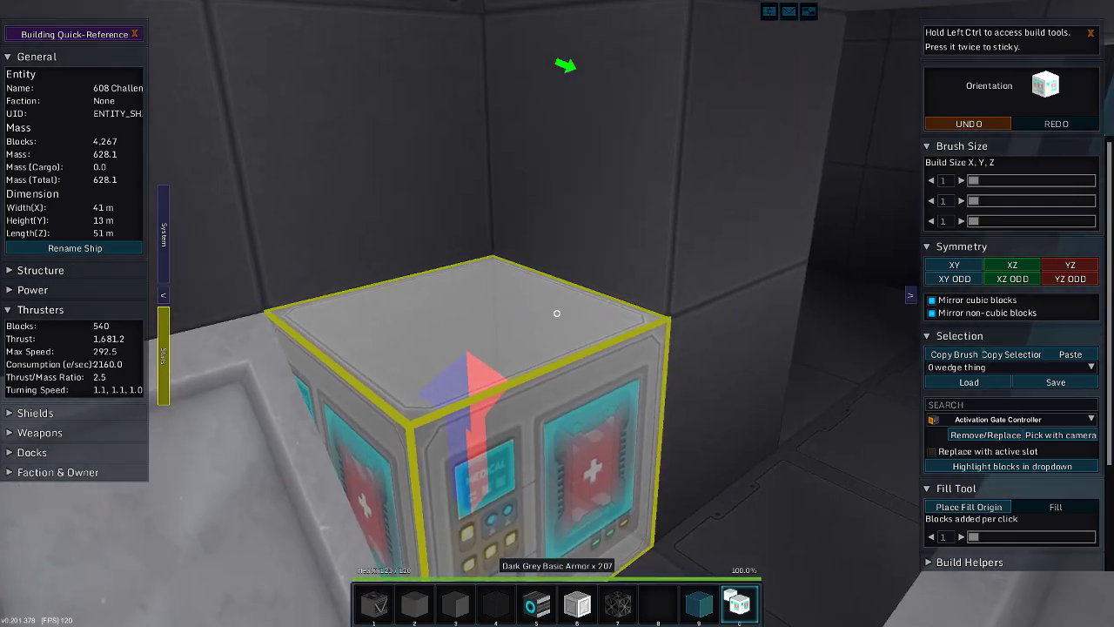
- Fly down the corridor past the gate block and back to the medical cabinet corner
key("4")
key("a")
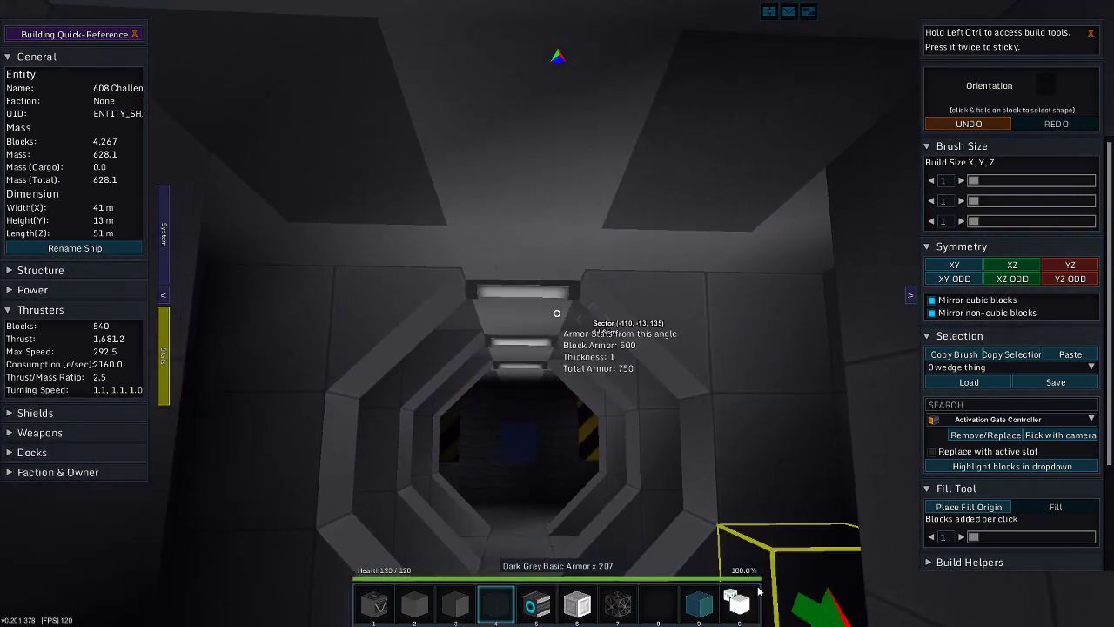
key("w")
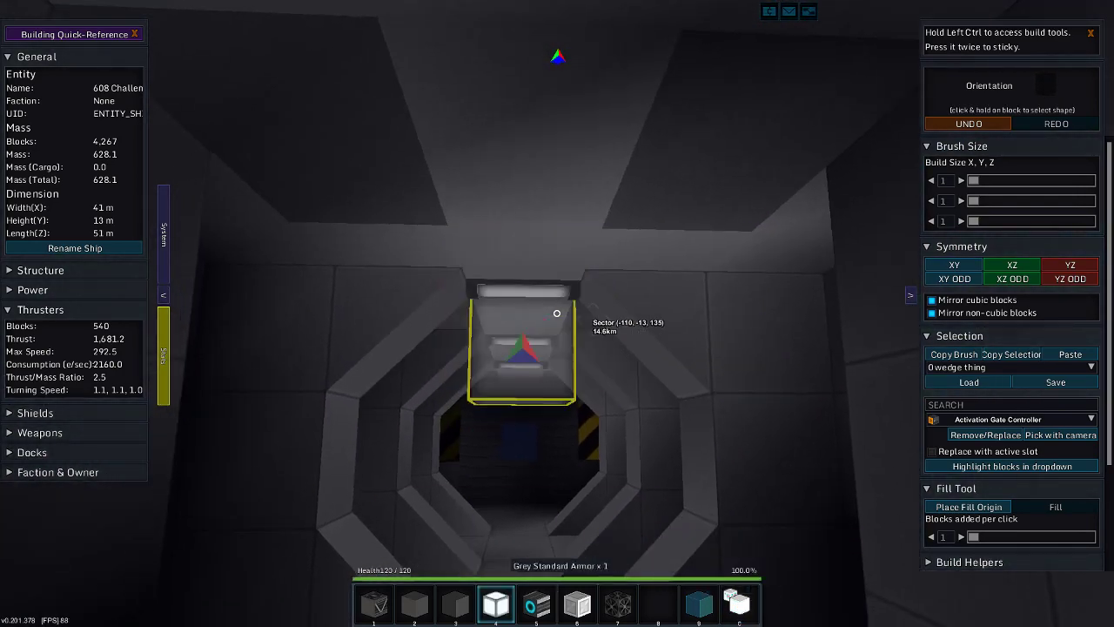
key("s")
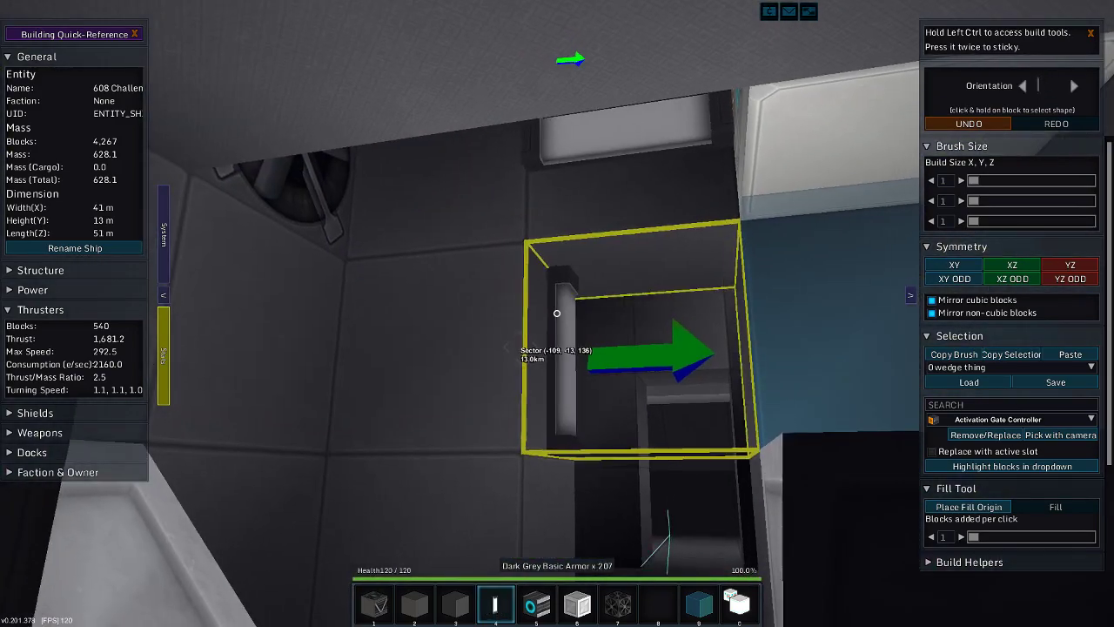
key("d")
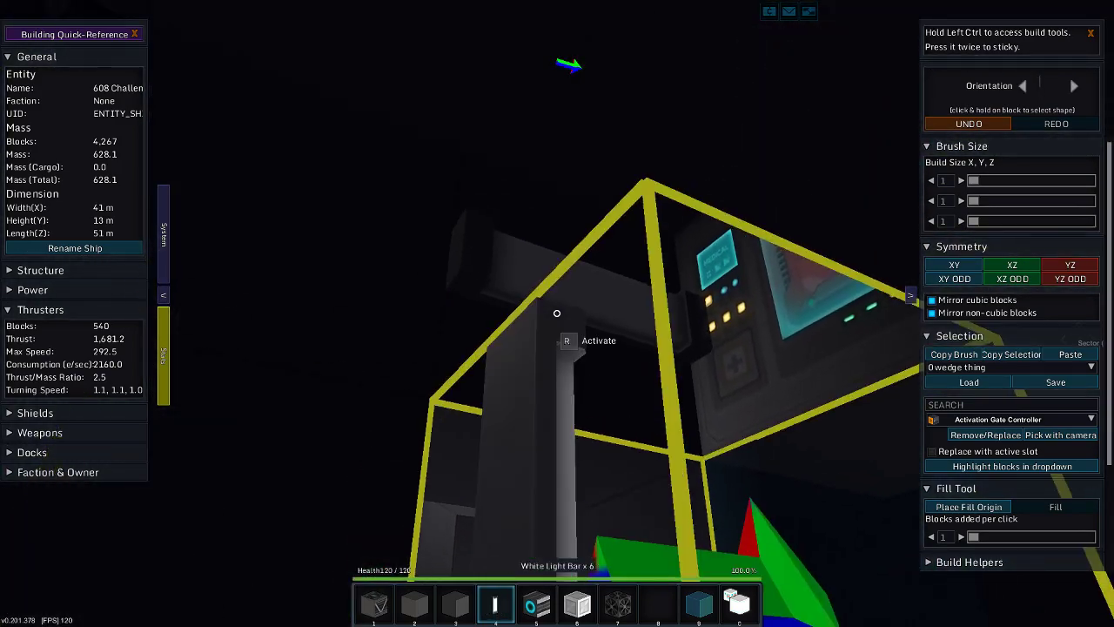
- Choose a dark grey block shape and place four blocks beside the cabinet
key("i")
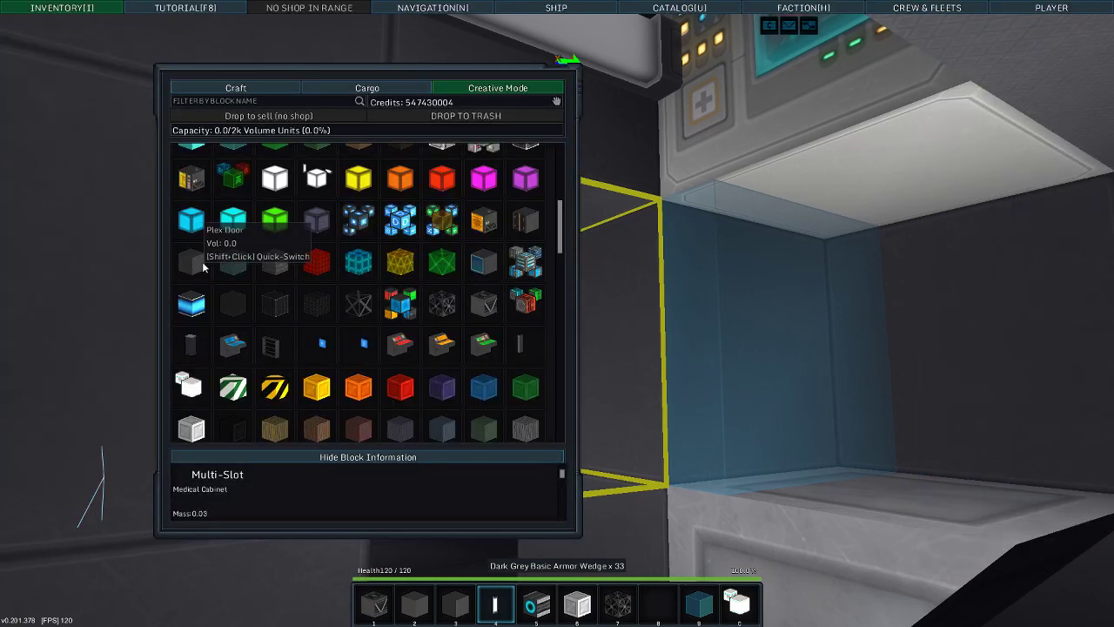
key("i")
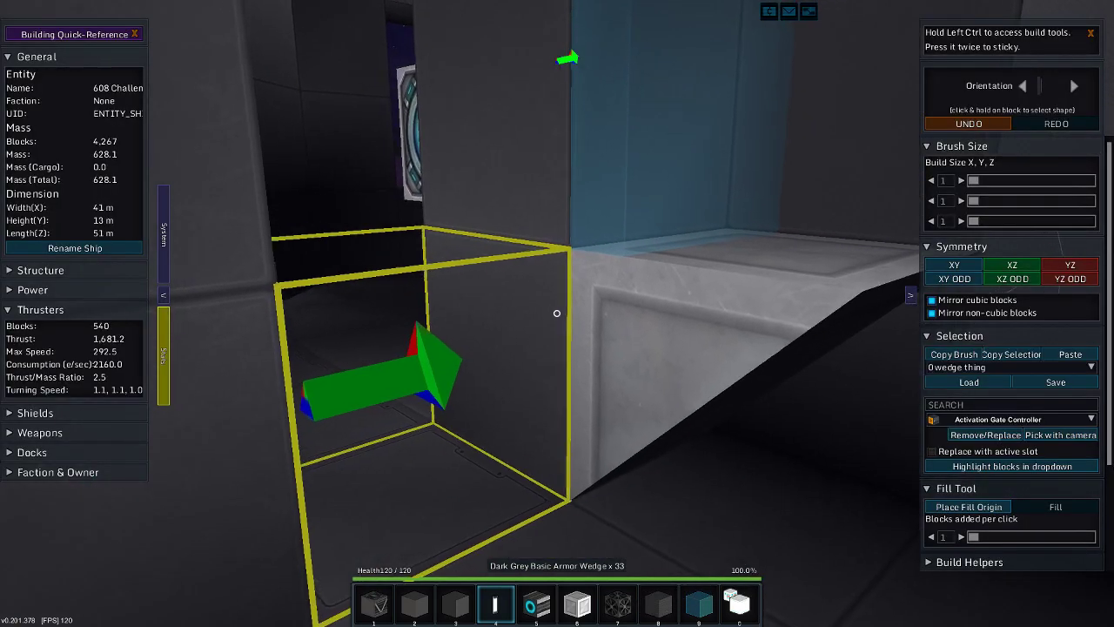
left_click(565, 232)
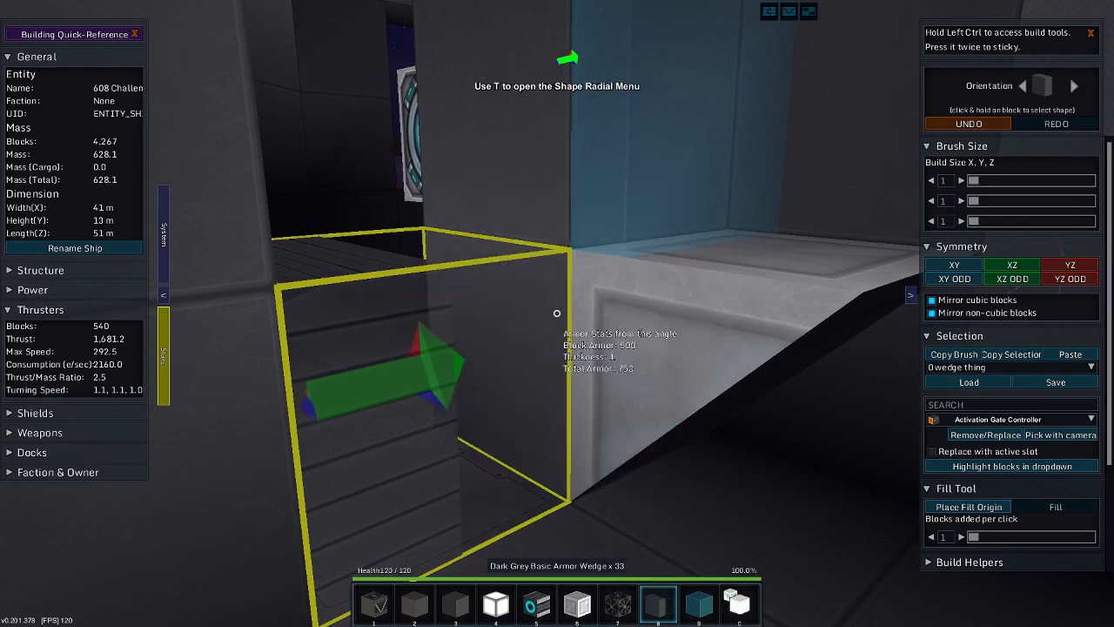
left_click(529, 338)
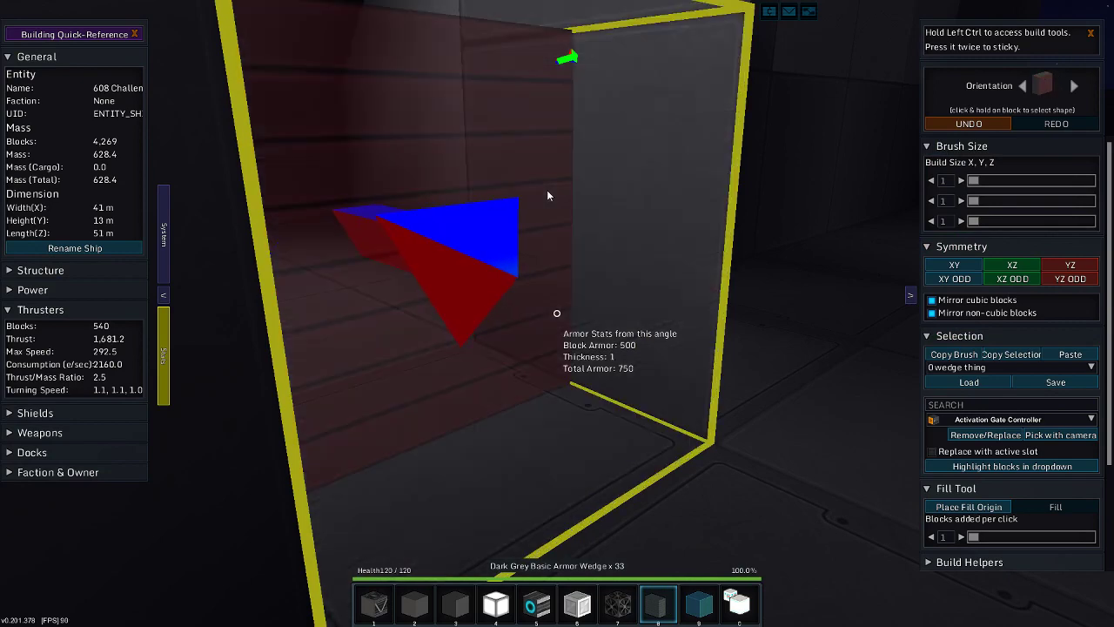
left_click(547, 195)
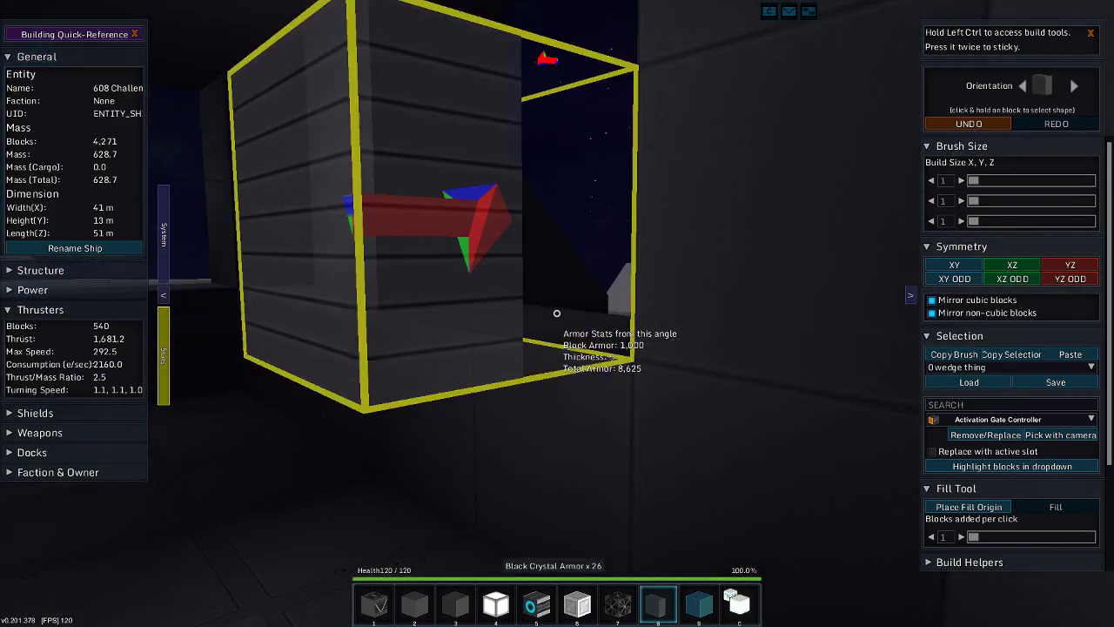
key("w")
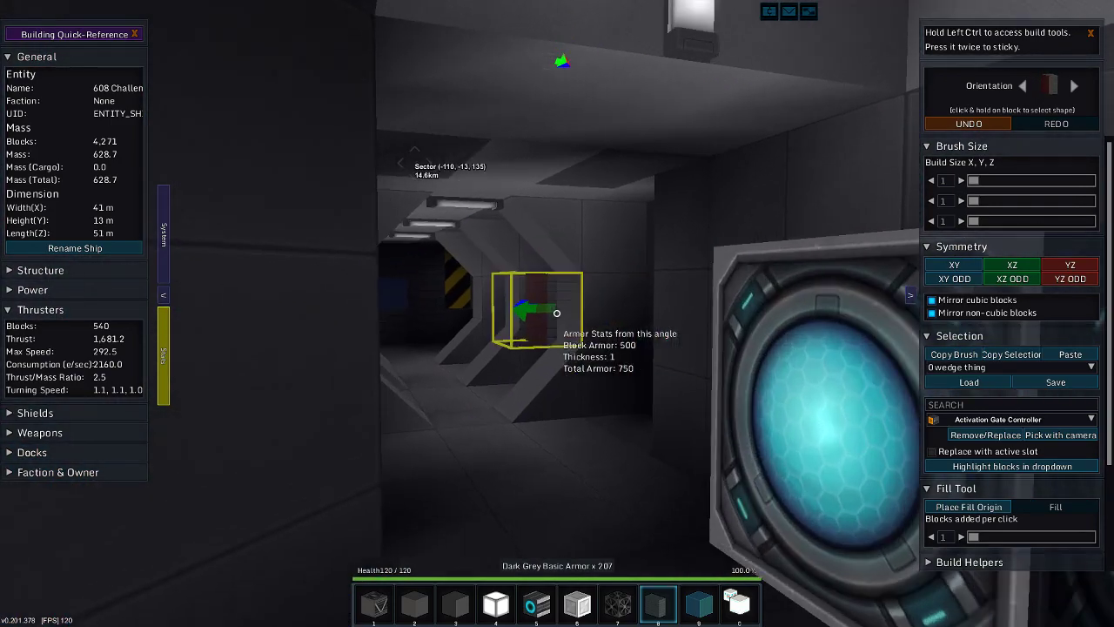
key("w")
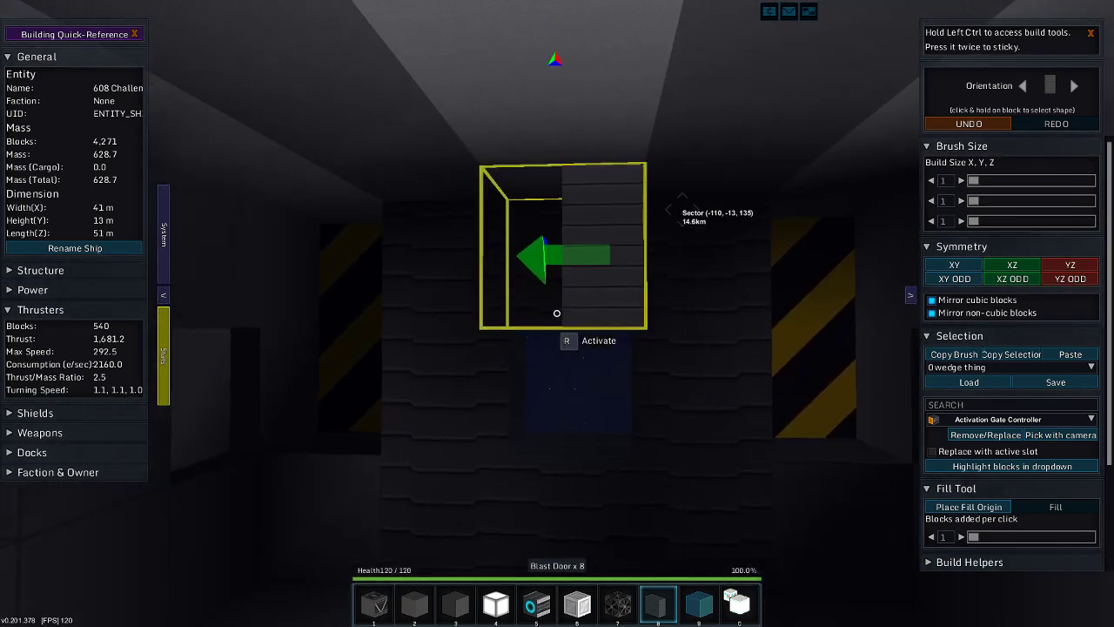
key("s")
key("w")
key("d")
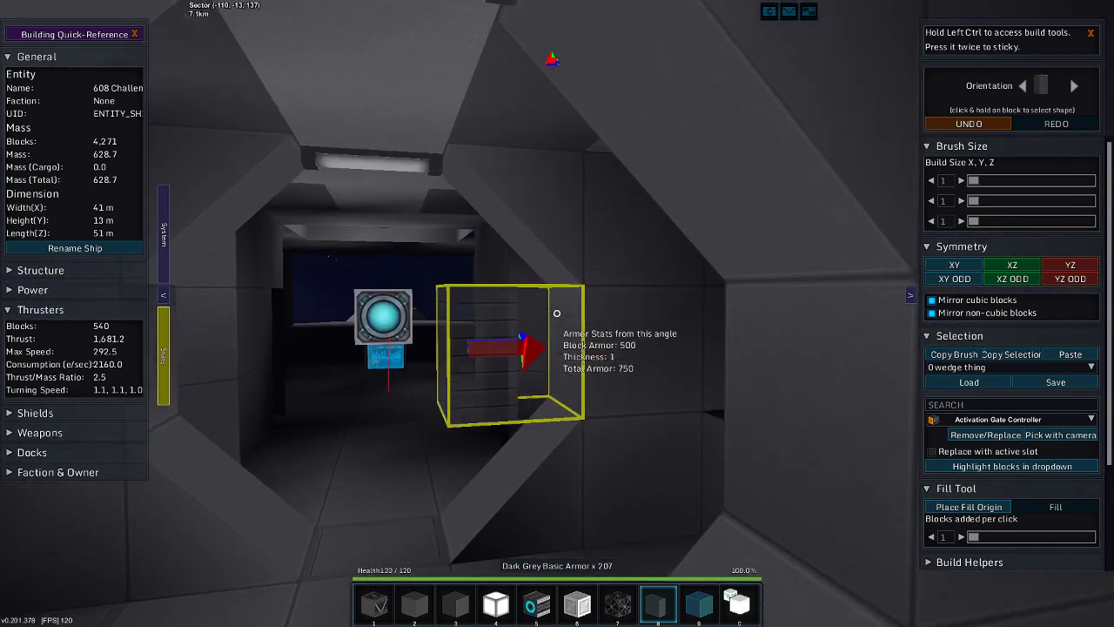
key("w")
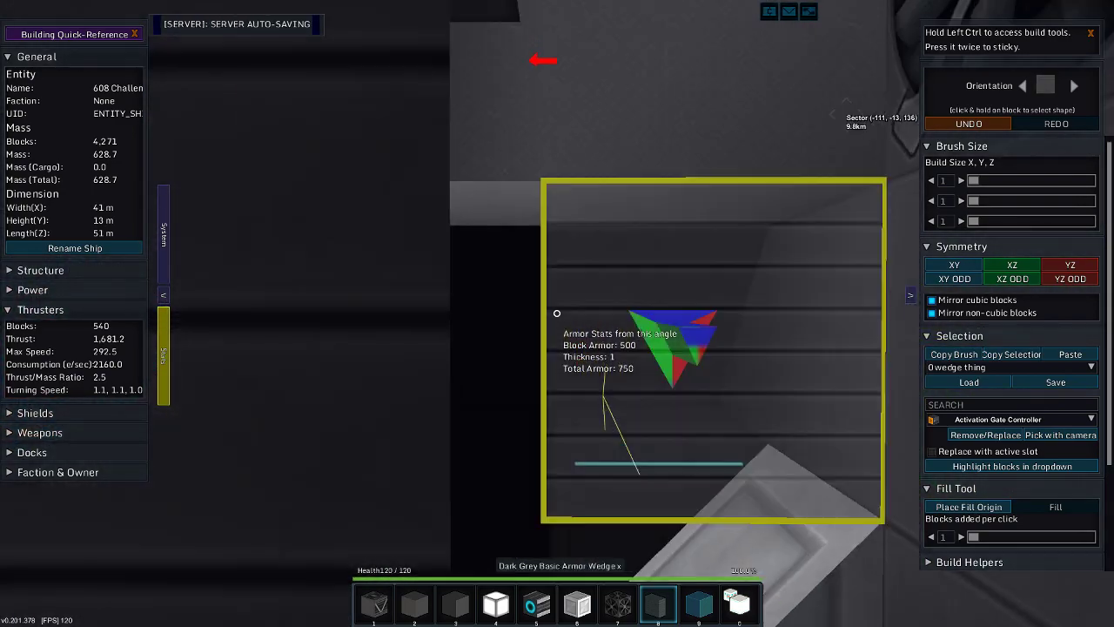
key("d")
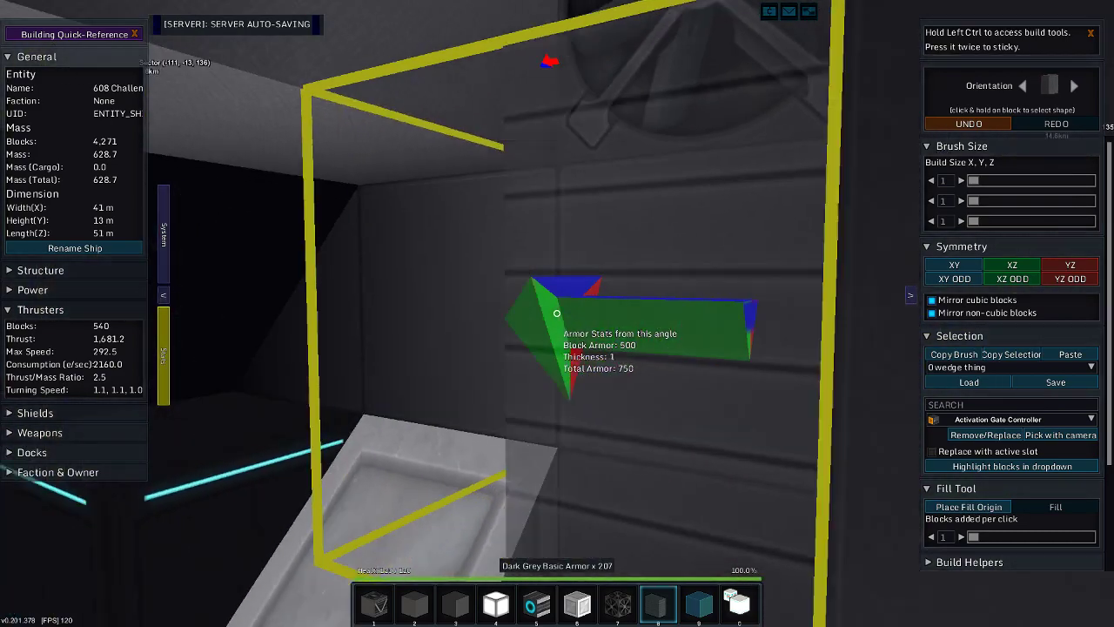
key("s")
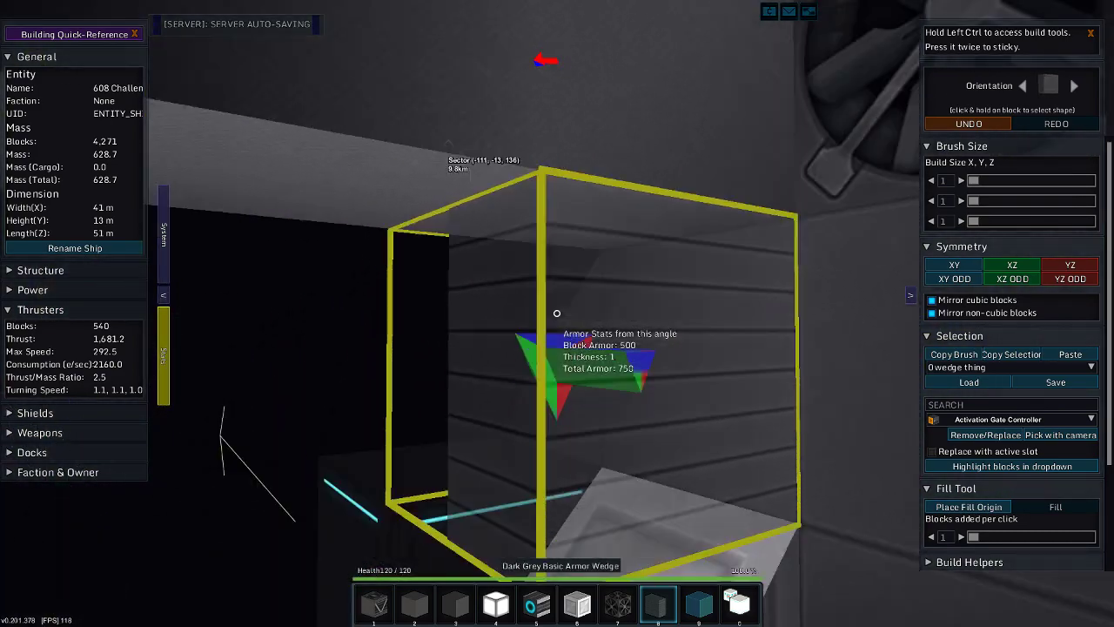
key("w")
key("w")
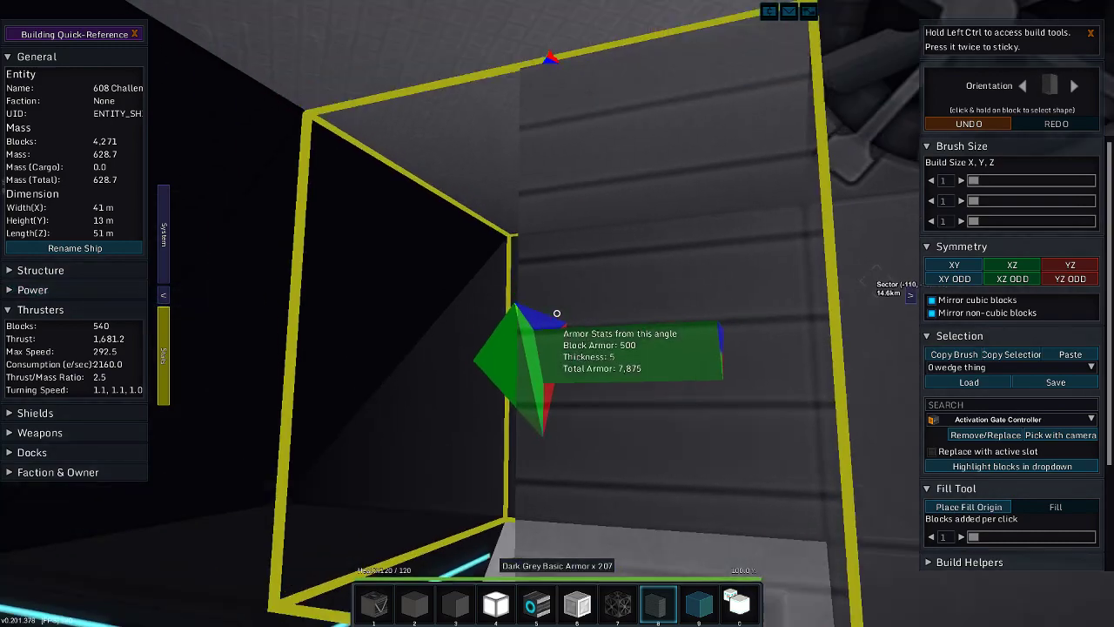
key("s")
key("w")
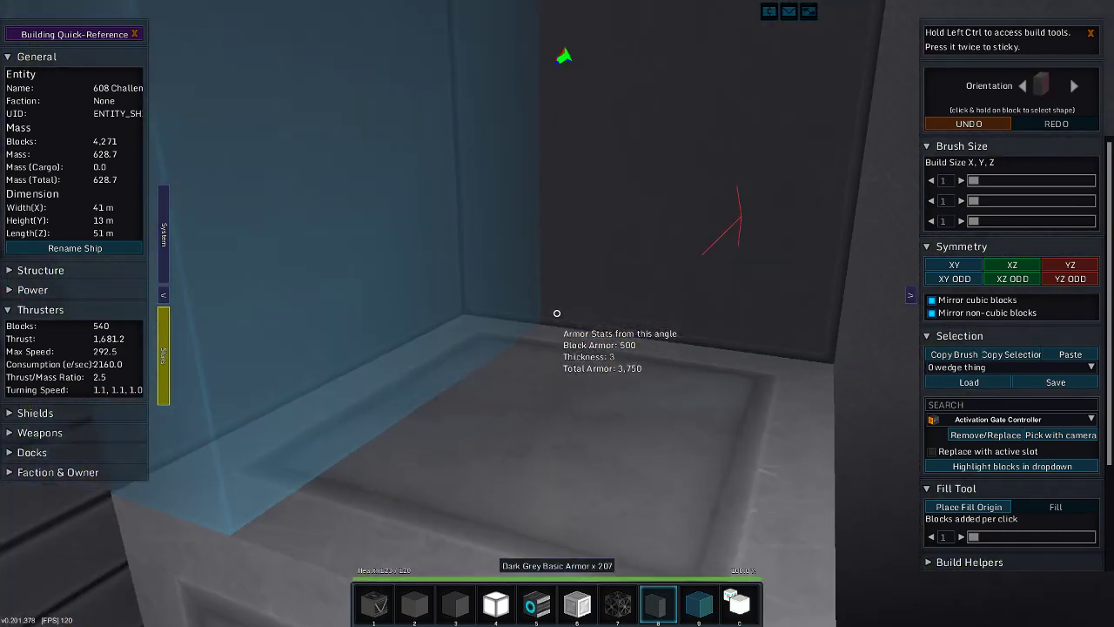
key("w")
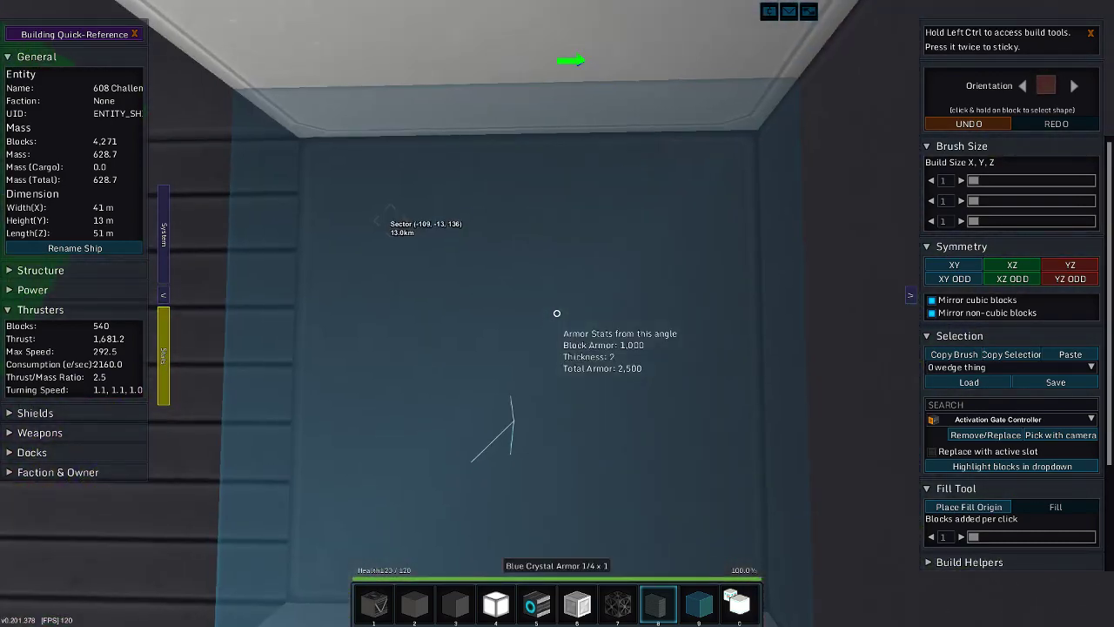
- Pick the armor block from the inventory and choose its full cube shape
key("s")
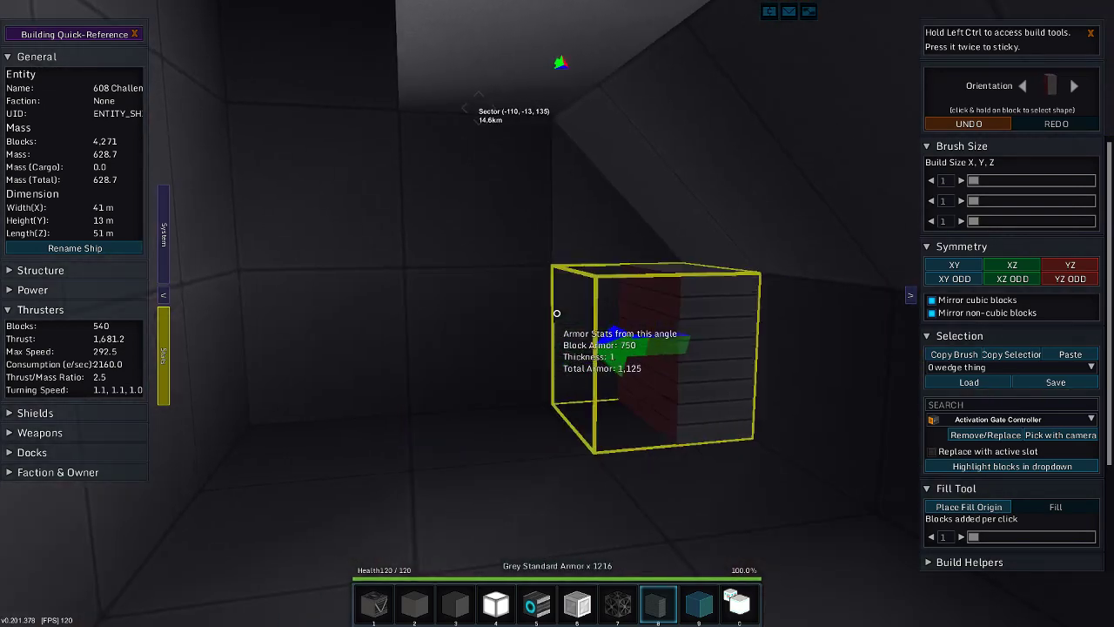
key("i")
scroll(465, 266, "down", 3)
scroll(463, 268, "up", 3)
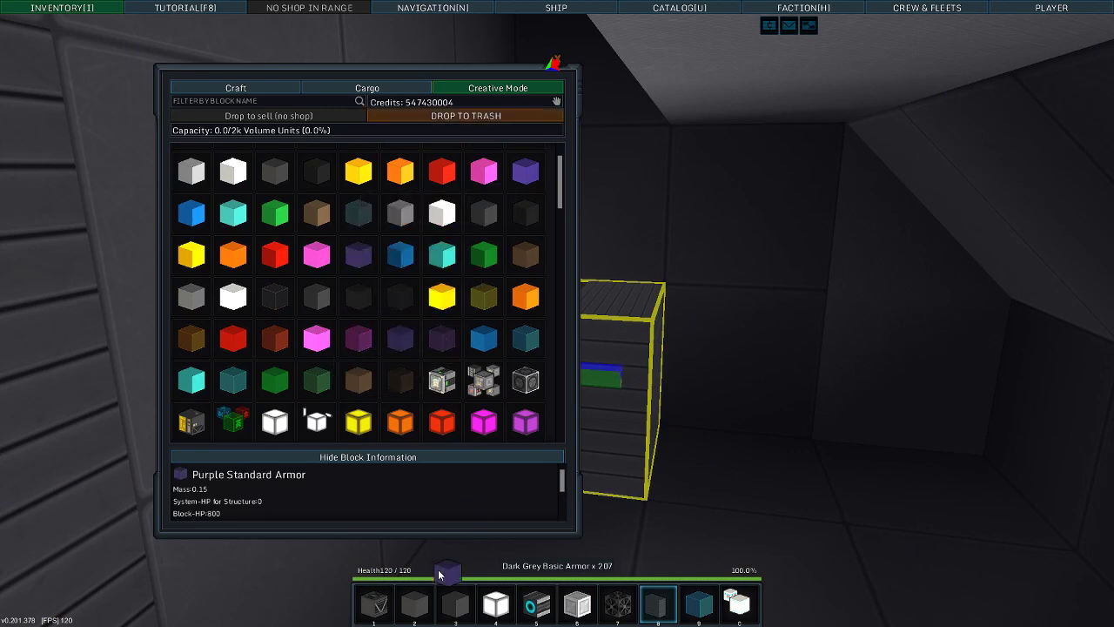
scroll(330, 216, "up", 1)
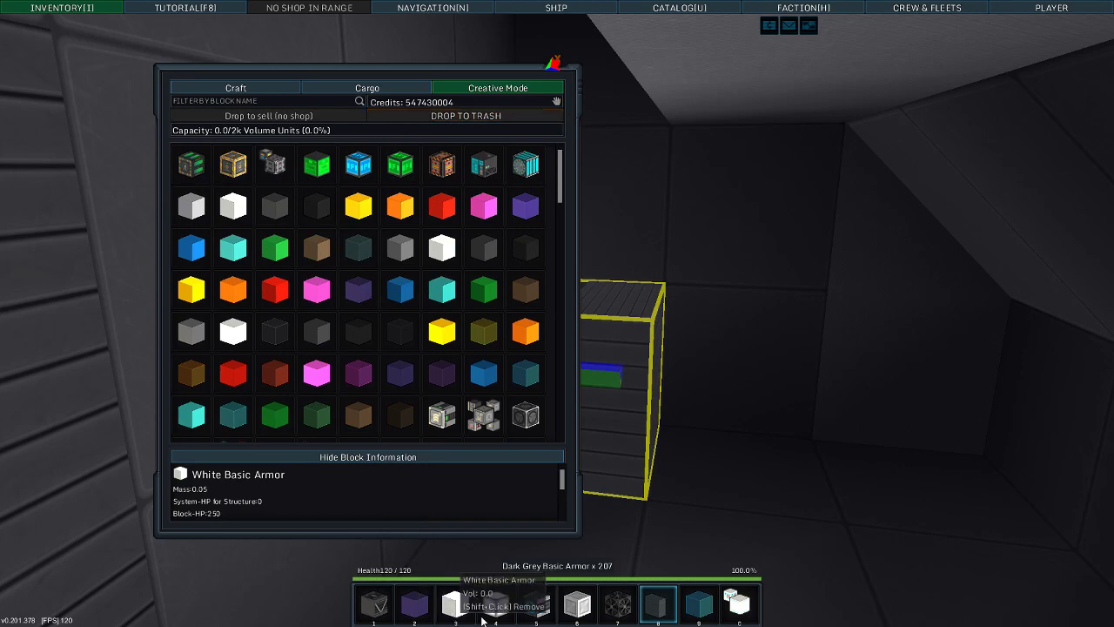
key("i")
left_click_drag(455, 603, 455, 383)
key("Escape")
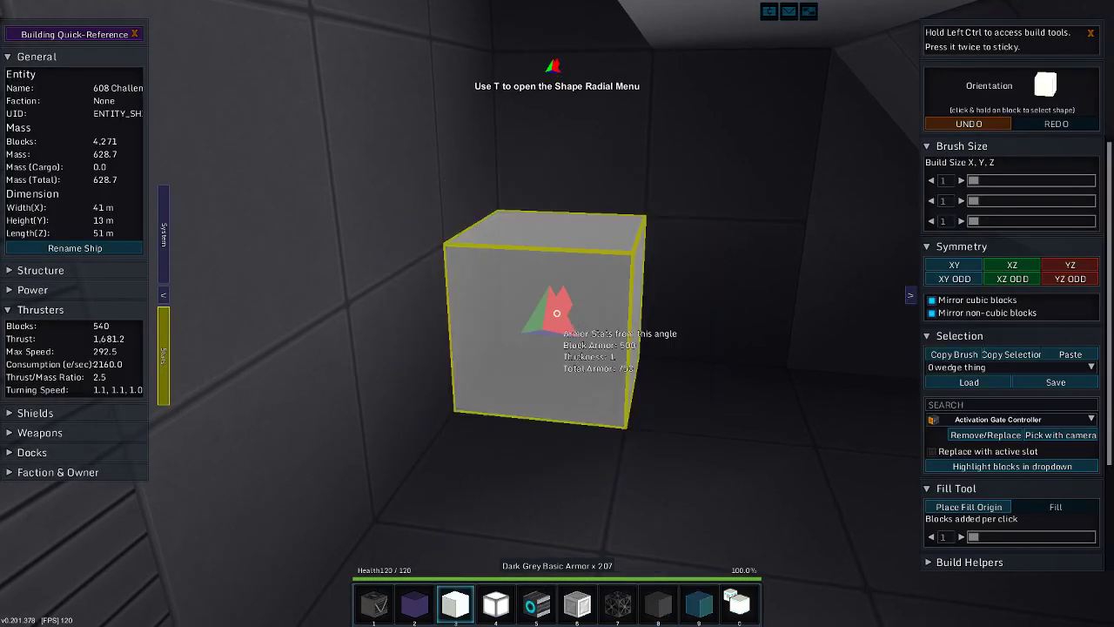
left_click(415, 381)
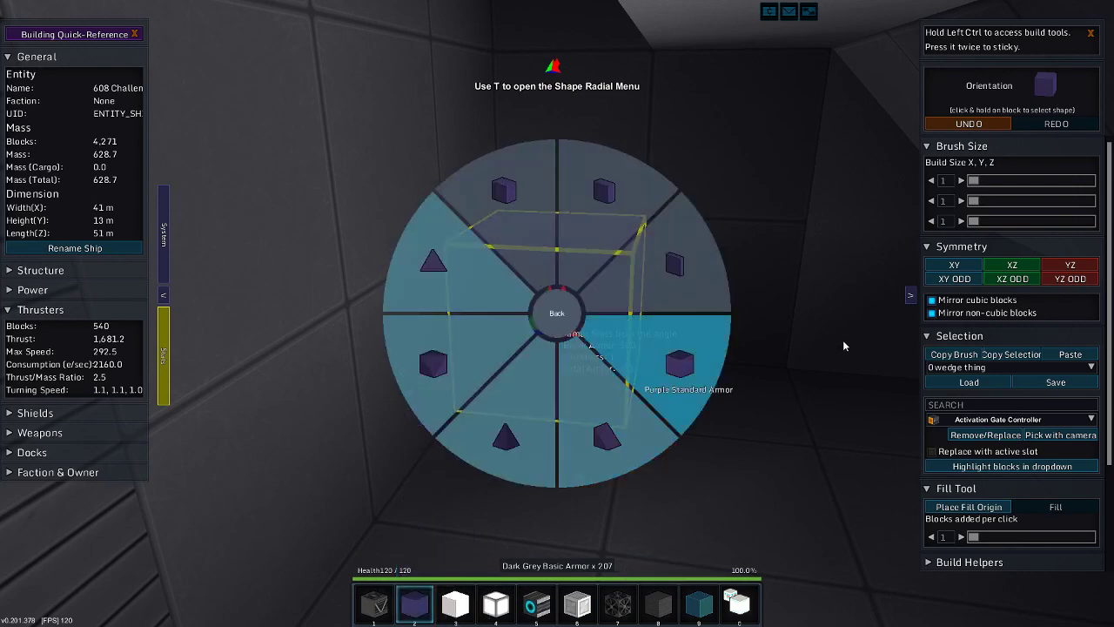
left_click(621, 203)
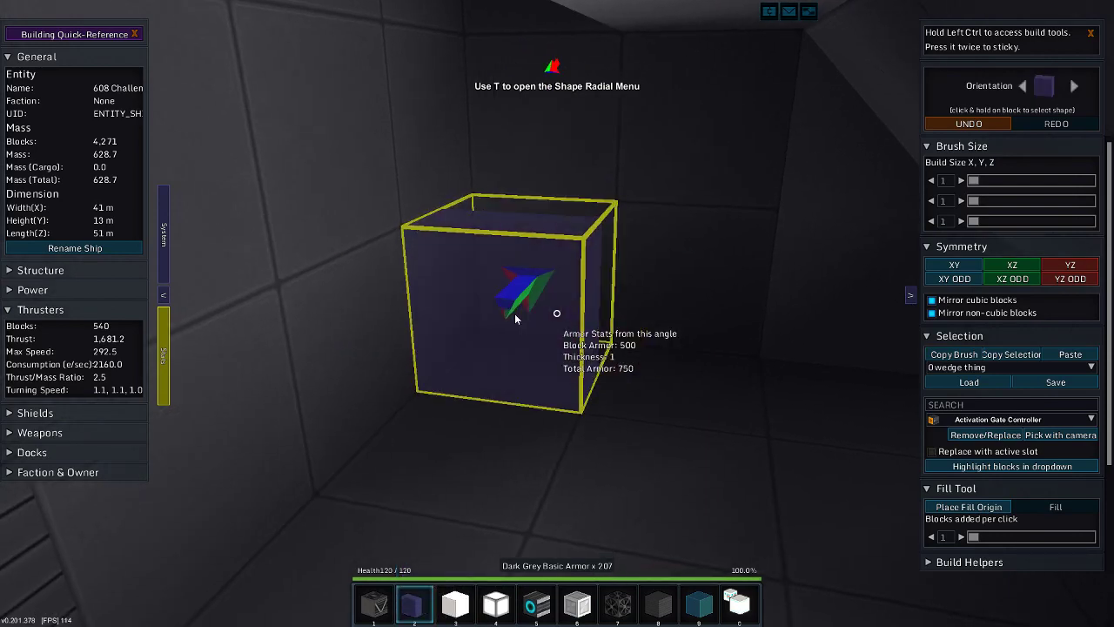
- Fill the narrow nook with five purple armor cubes
left_click(515, 312)
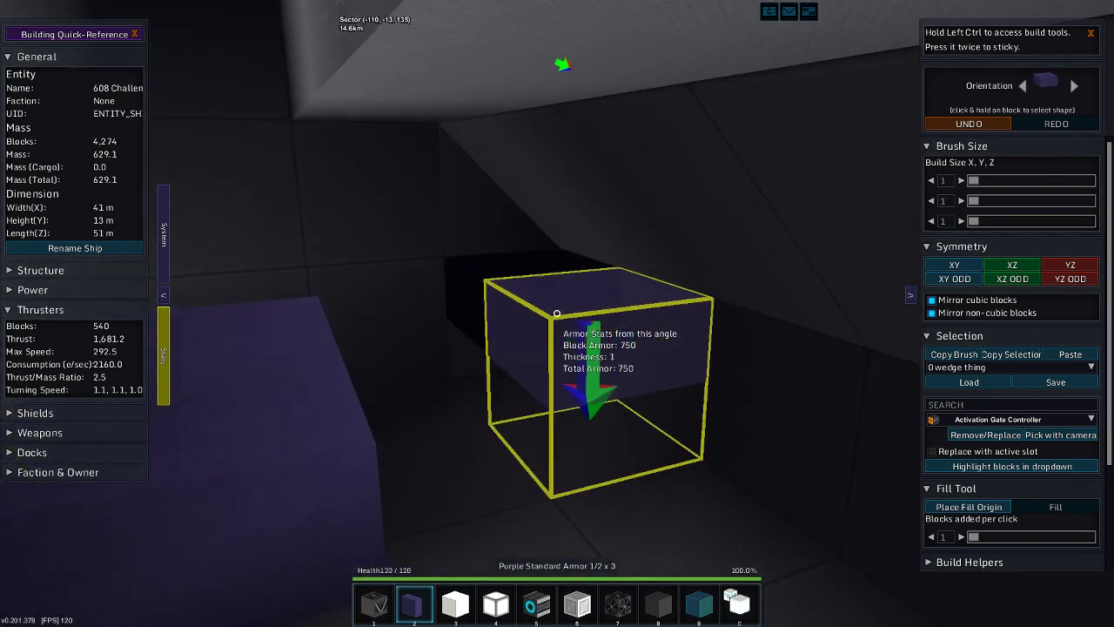
left_click(556, 313)
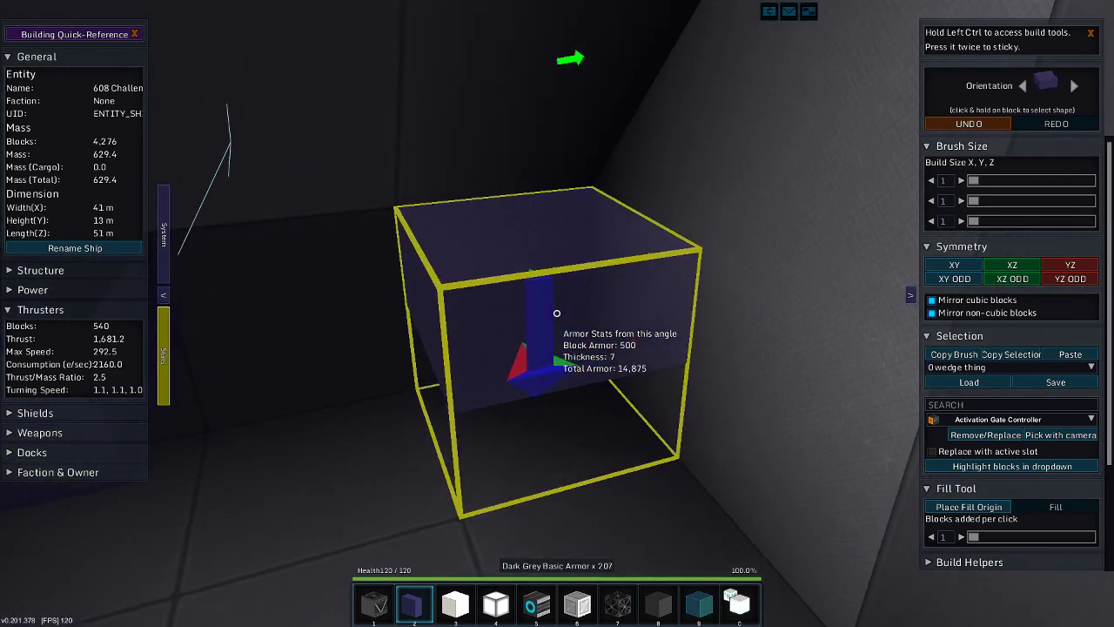
left_click(556, 312)
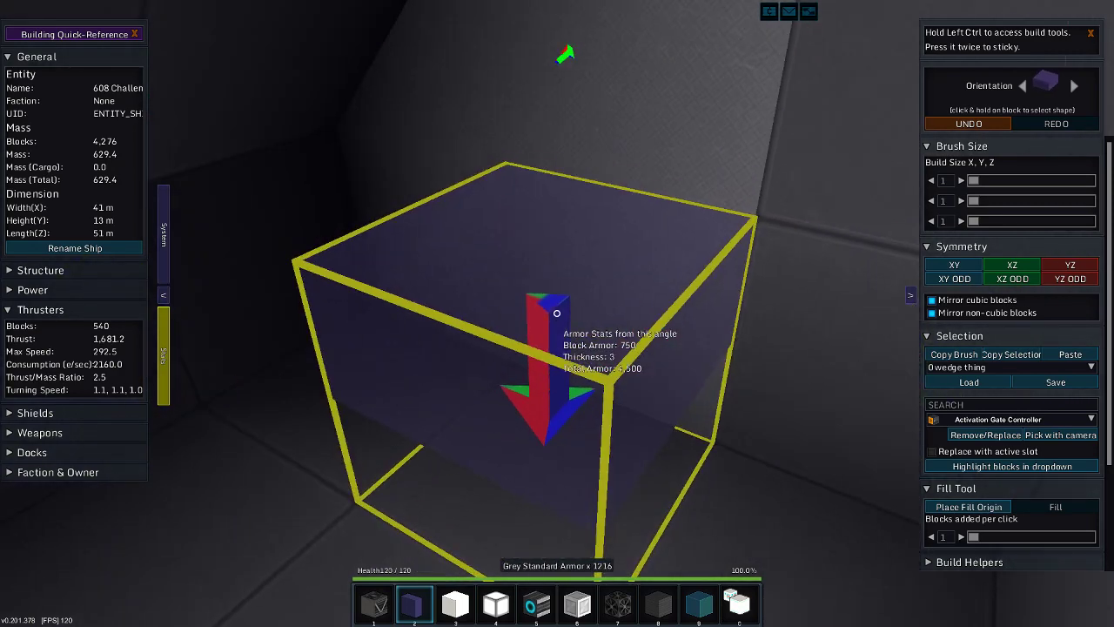
left_click(556, 313)
left_click(556, 312)
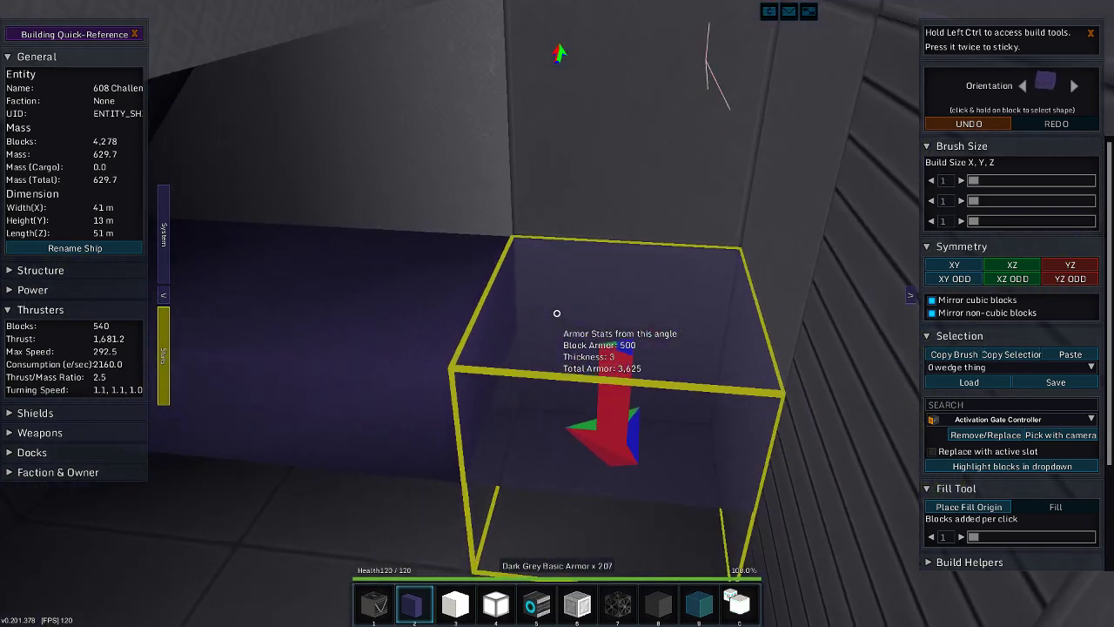
- Top the purple blocks with two White Basic Armor 1/2 half-blocks
key("3")
left_click(574, 139)
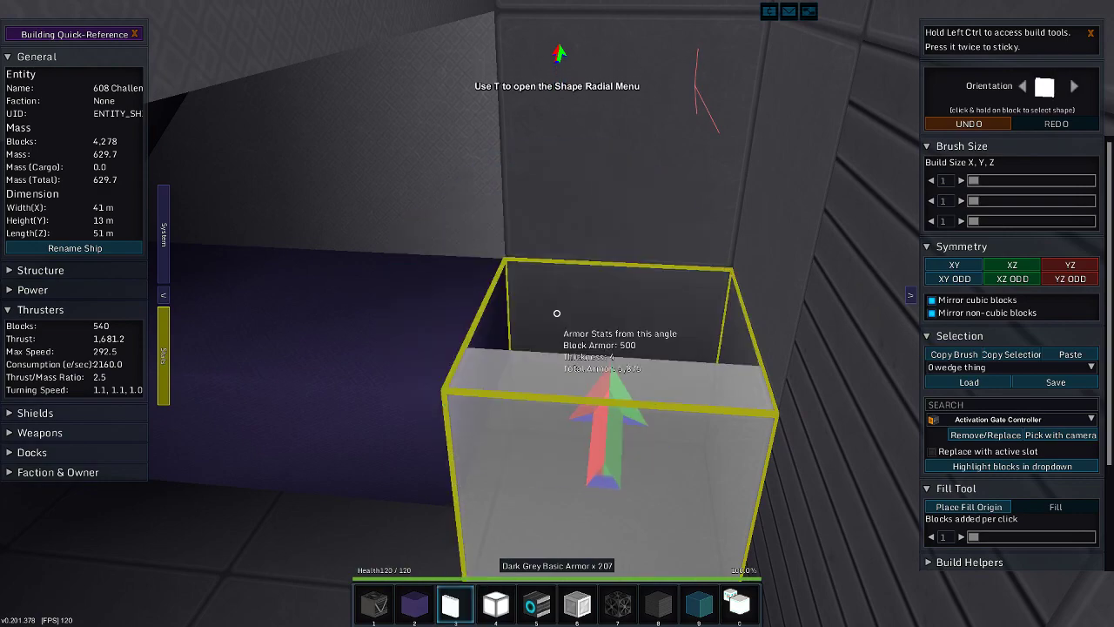
left_click(557, 313)
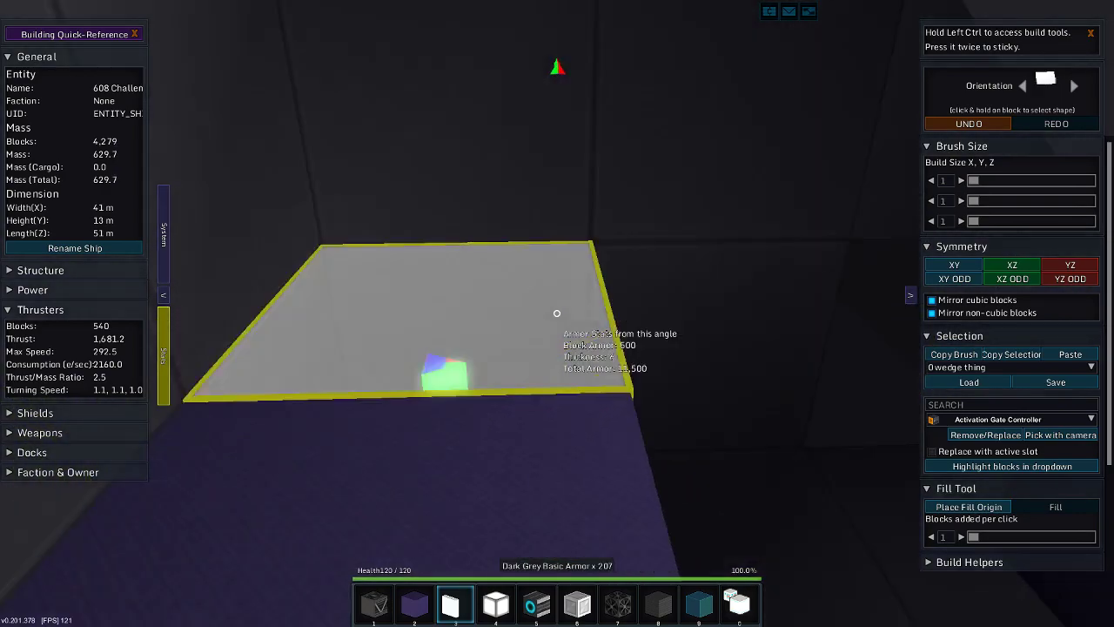
left_click(557, 313)
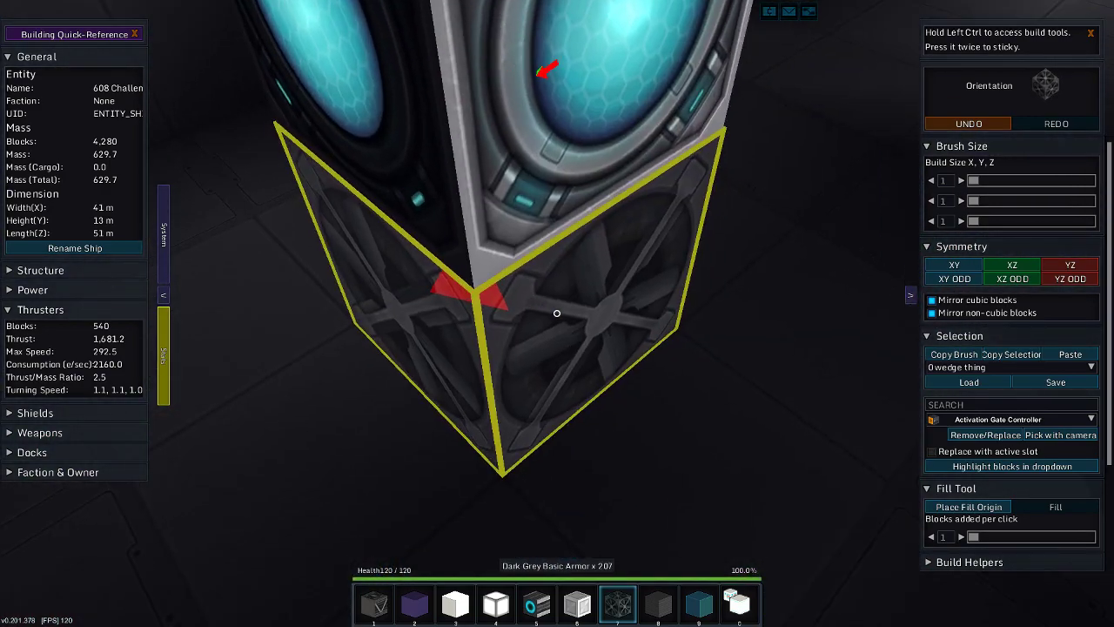
- Put the grey Pipe block on the hotbar and place it under the glowing blue block
key("i")
scroll(471, 251, "down", 3)
scroll(522, 398, "down", 2)
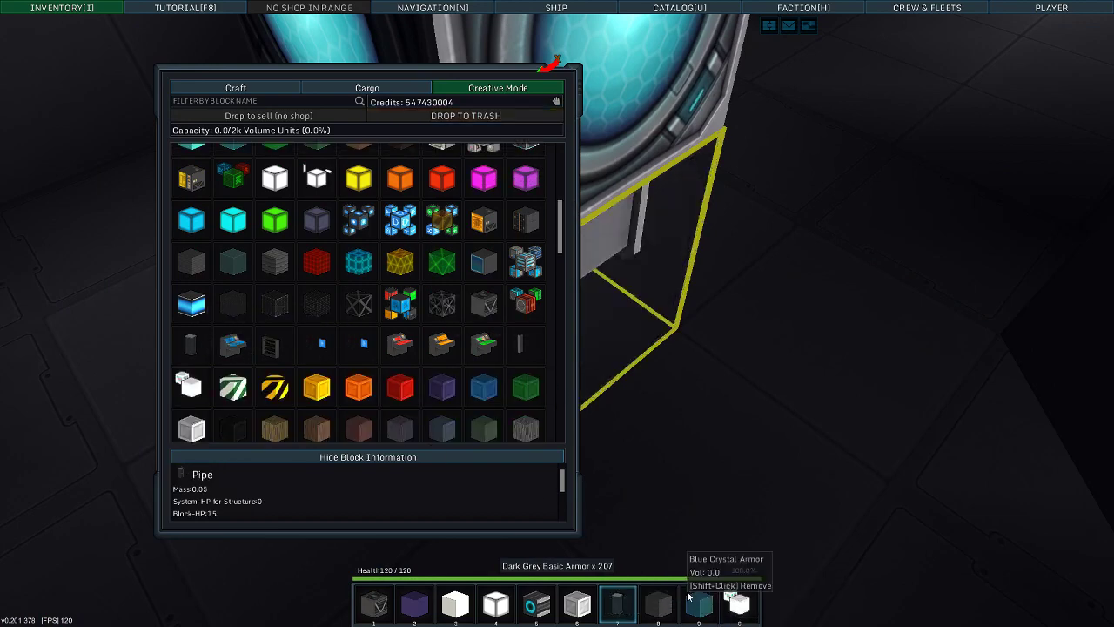
key("i")
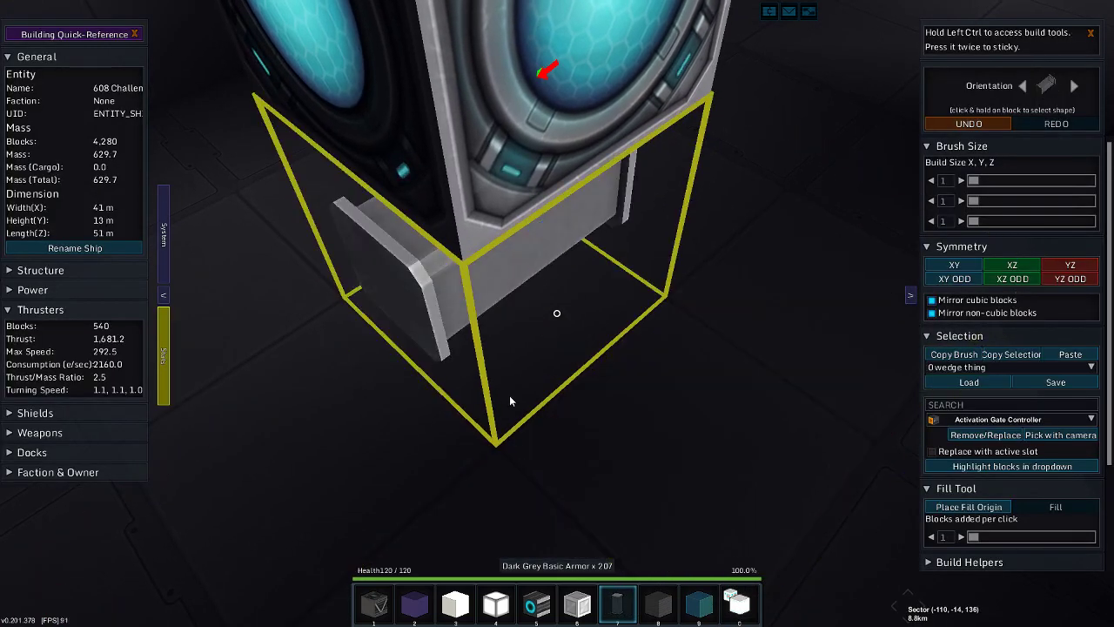
left_click(509, 395)
- Fly out of the cutter and around its hull to inspect the exterior
key("s")
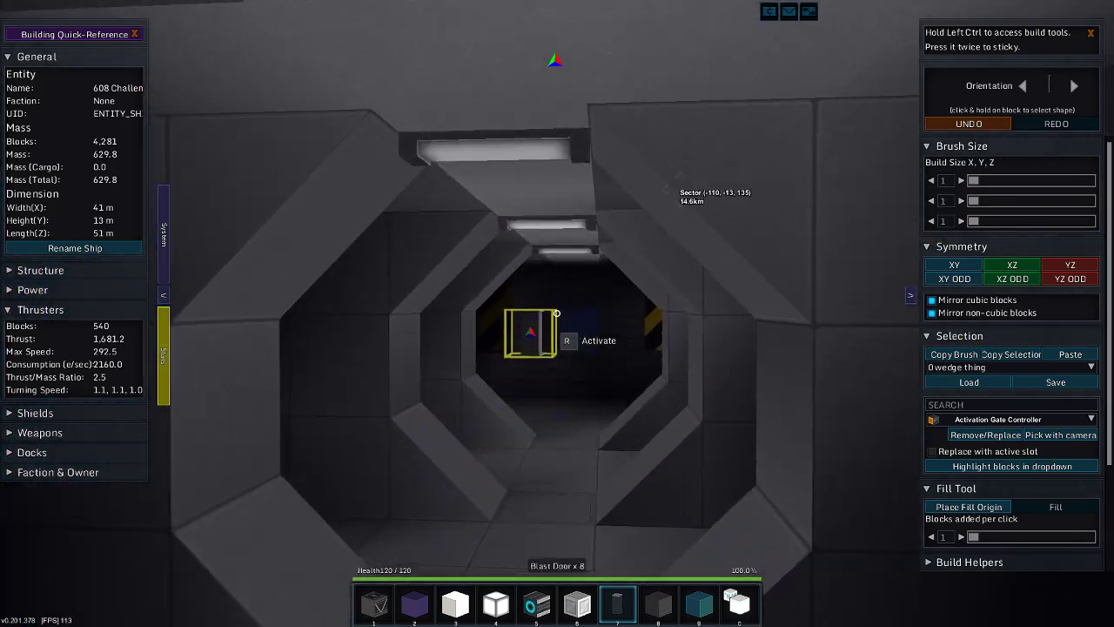
key("s")
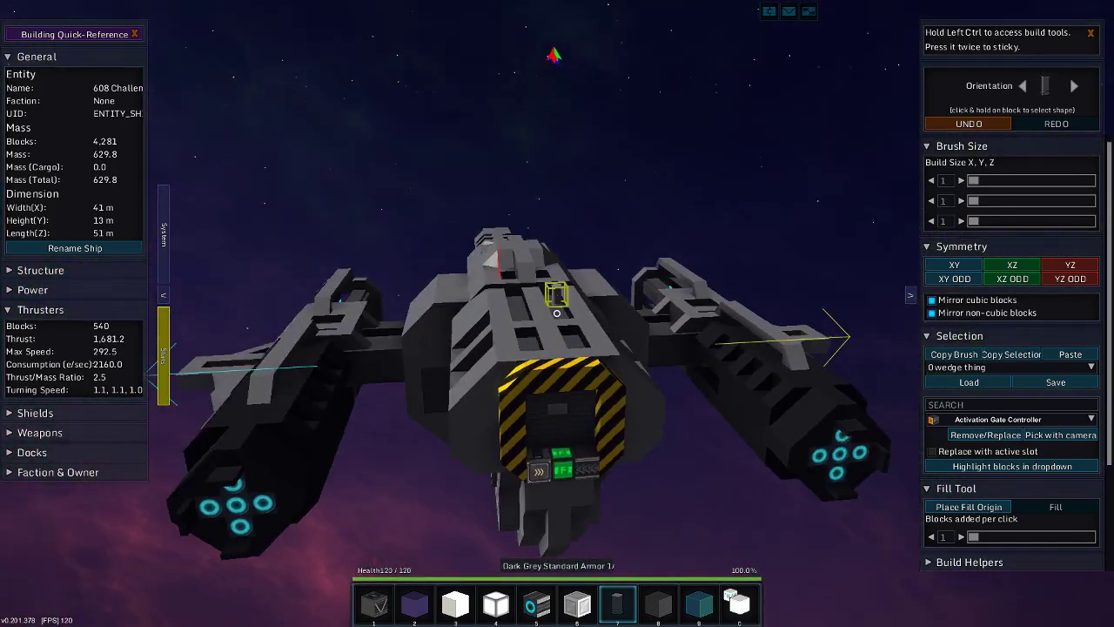
key("w")
key("s")
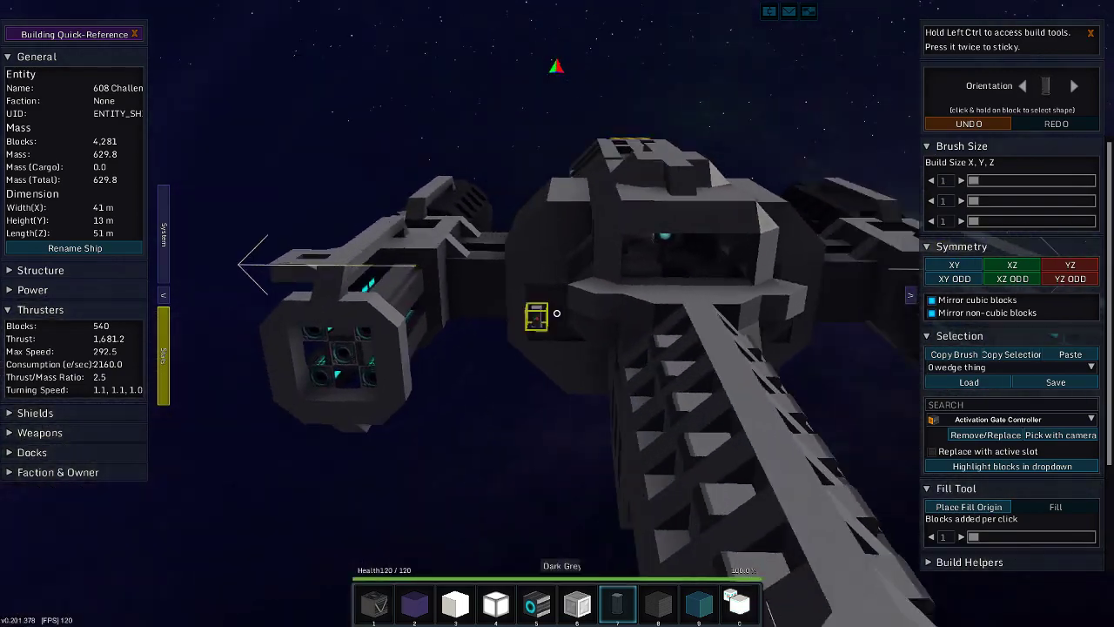
key("w")
key("w")
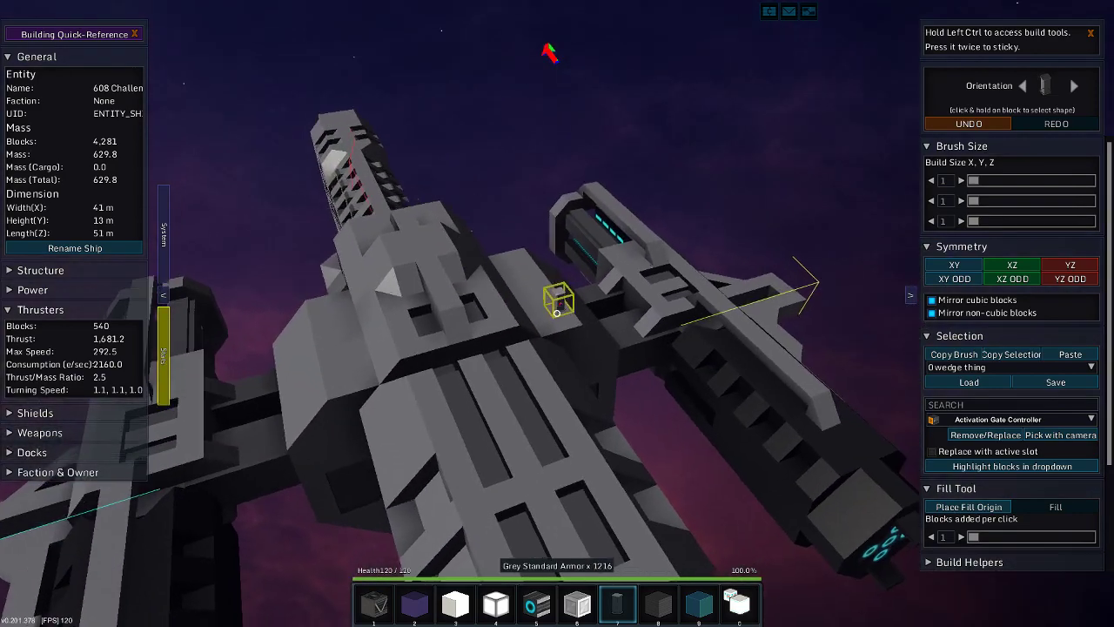
- Fly through the hazard-striped rear door and down the corridor to the Damage Beam Computer
key("d")
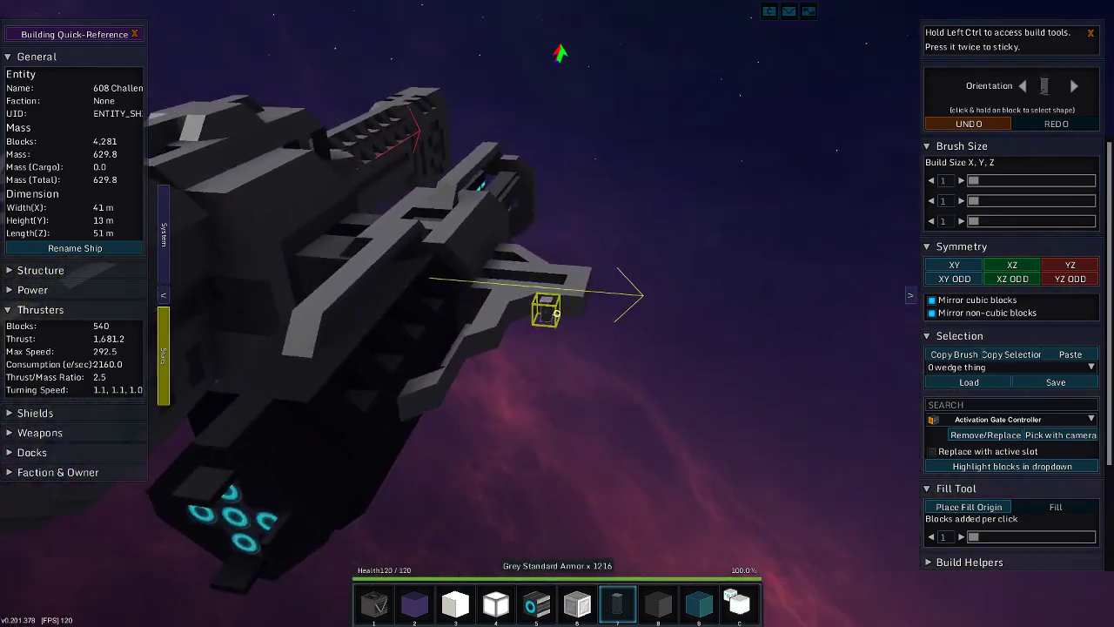
key("a")
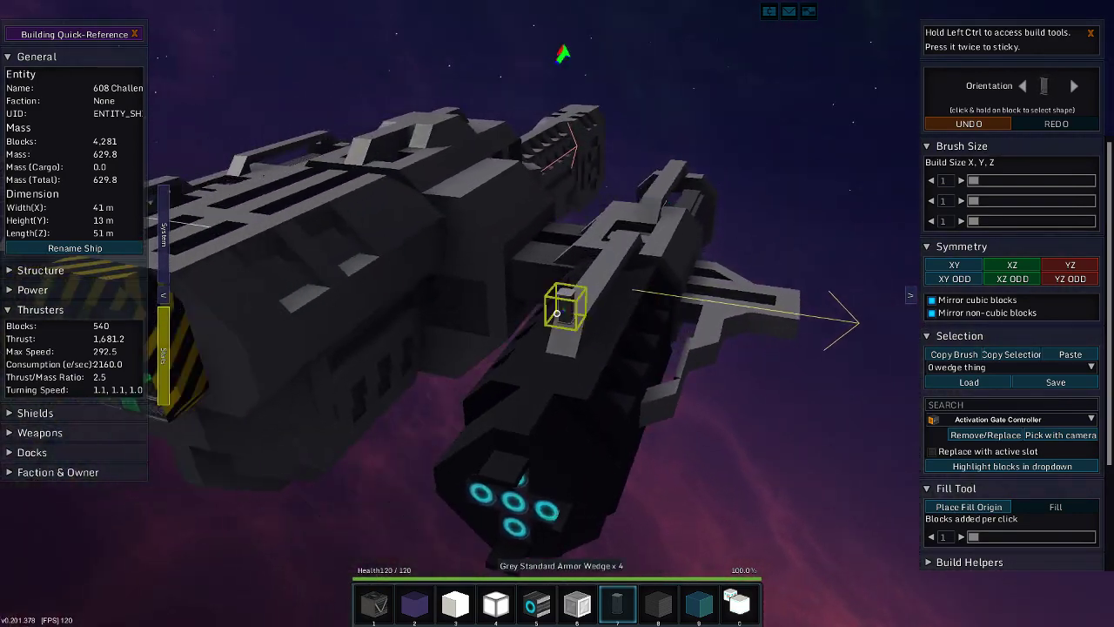
key("w")
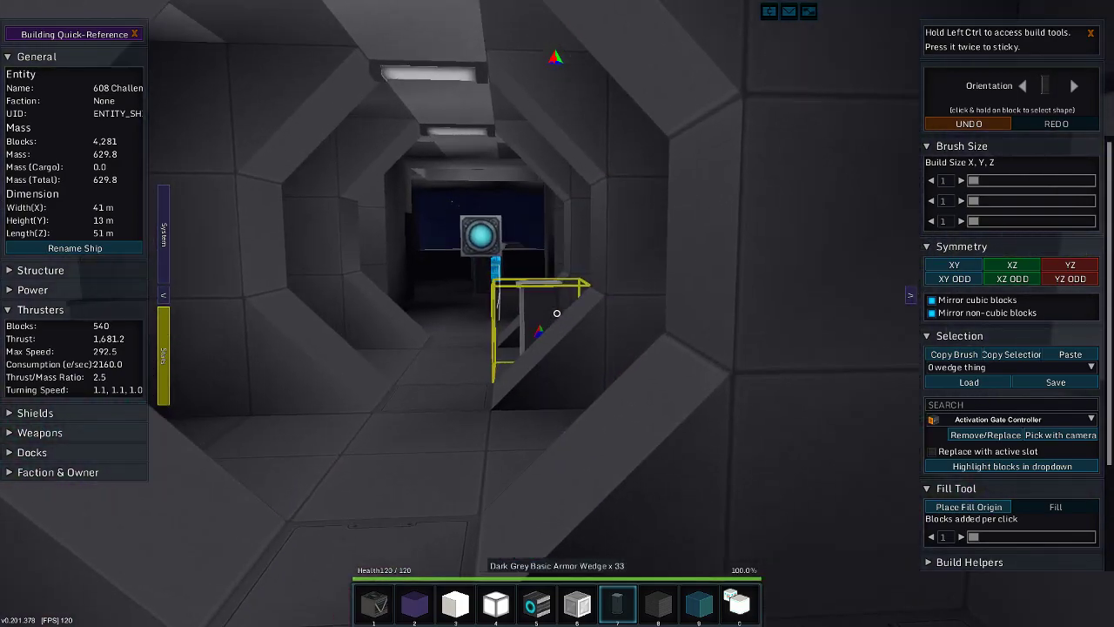
key("w")
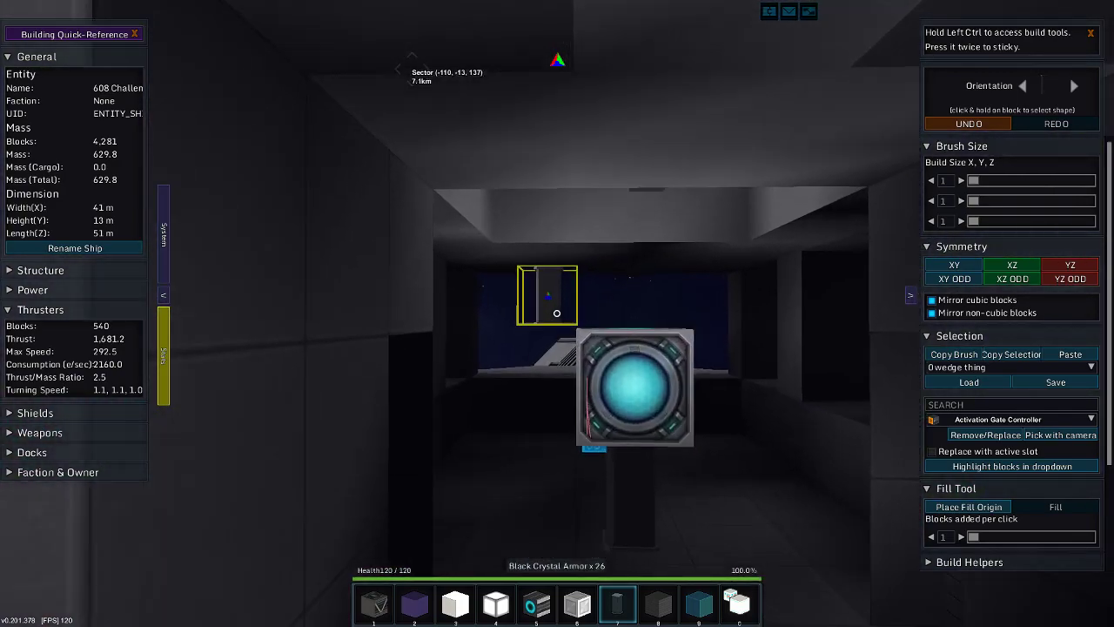
key("w")
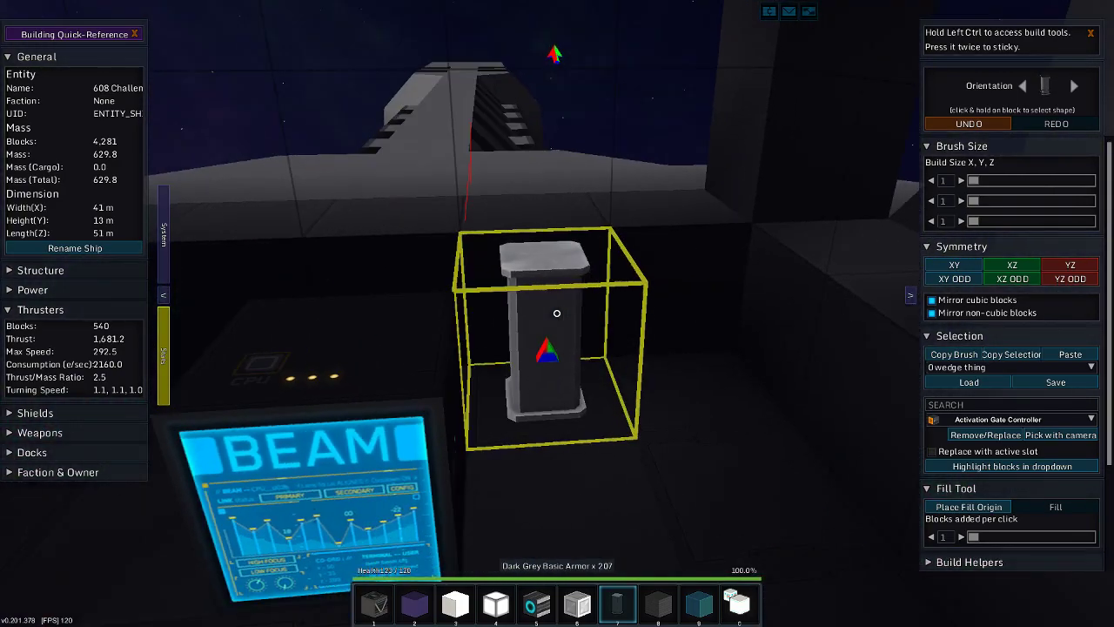
key("w")
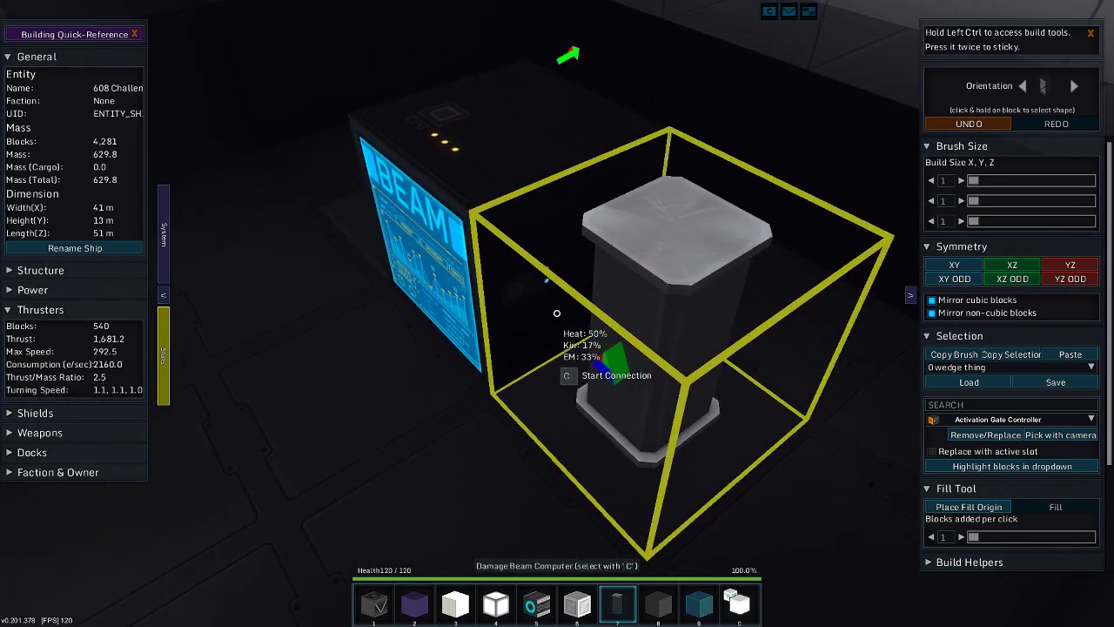
- Put the Red Console on the hotbar and place it beside the beam computer
key("i")
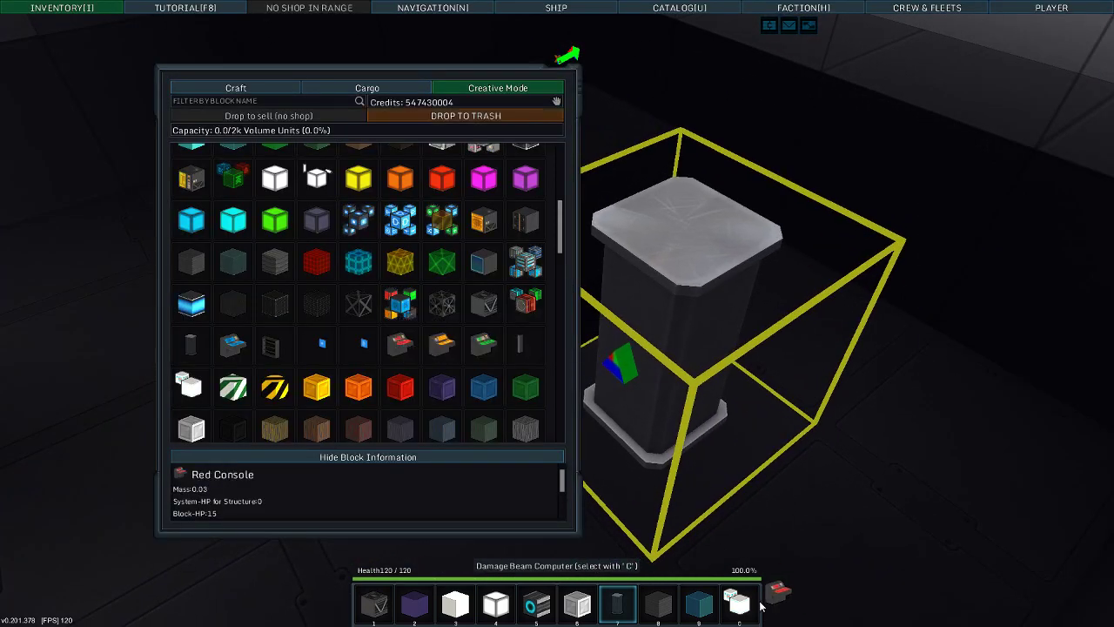
left_click(625, 617)
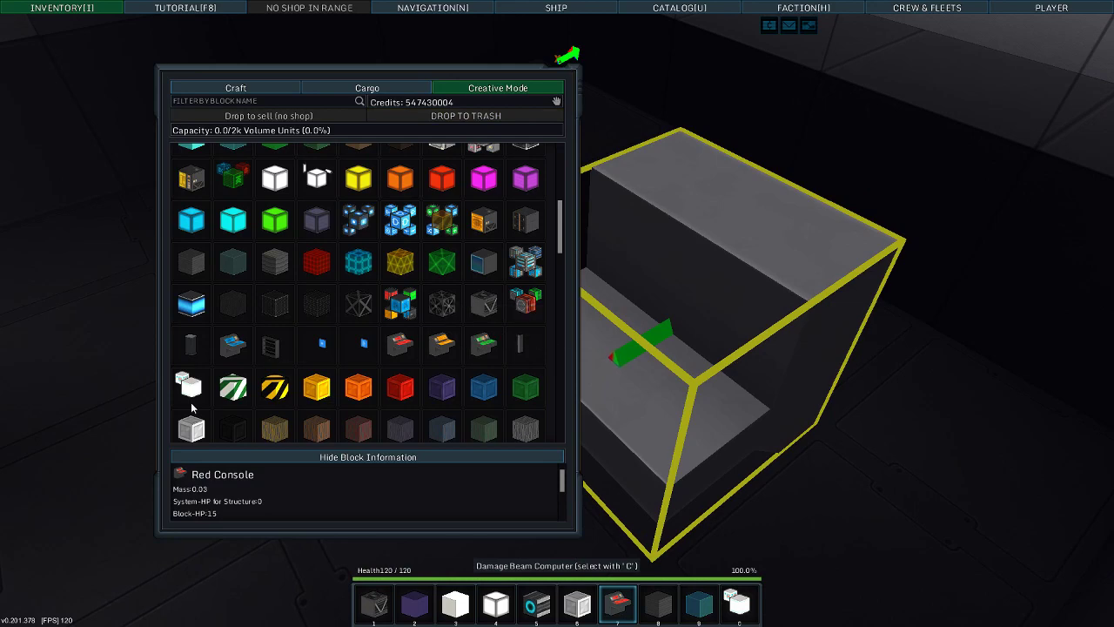
key("i")
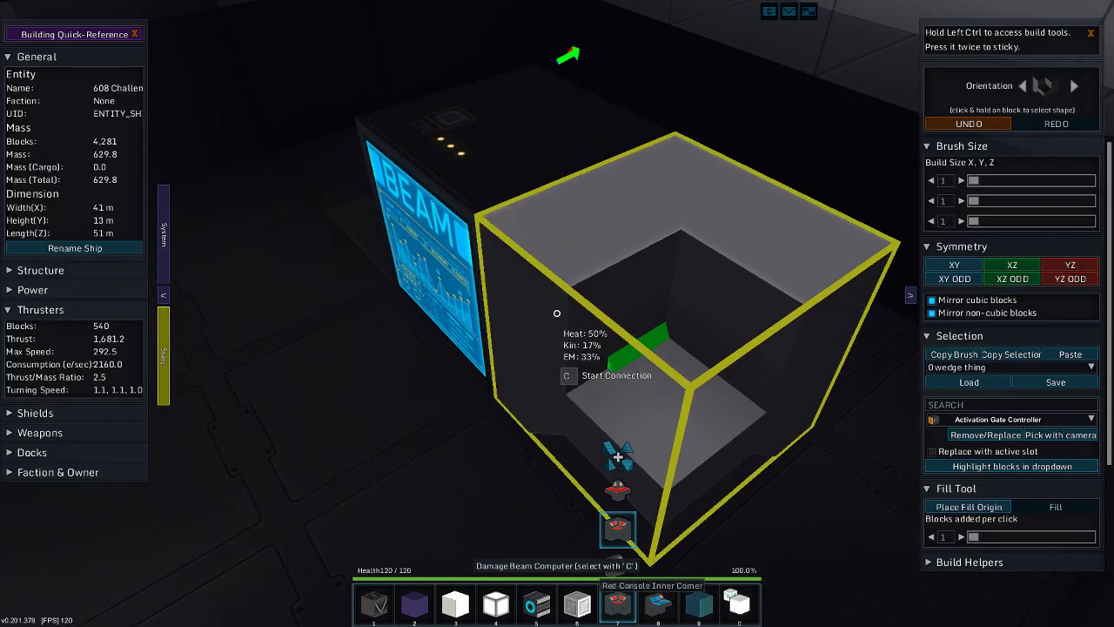
key("s")
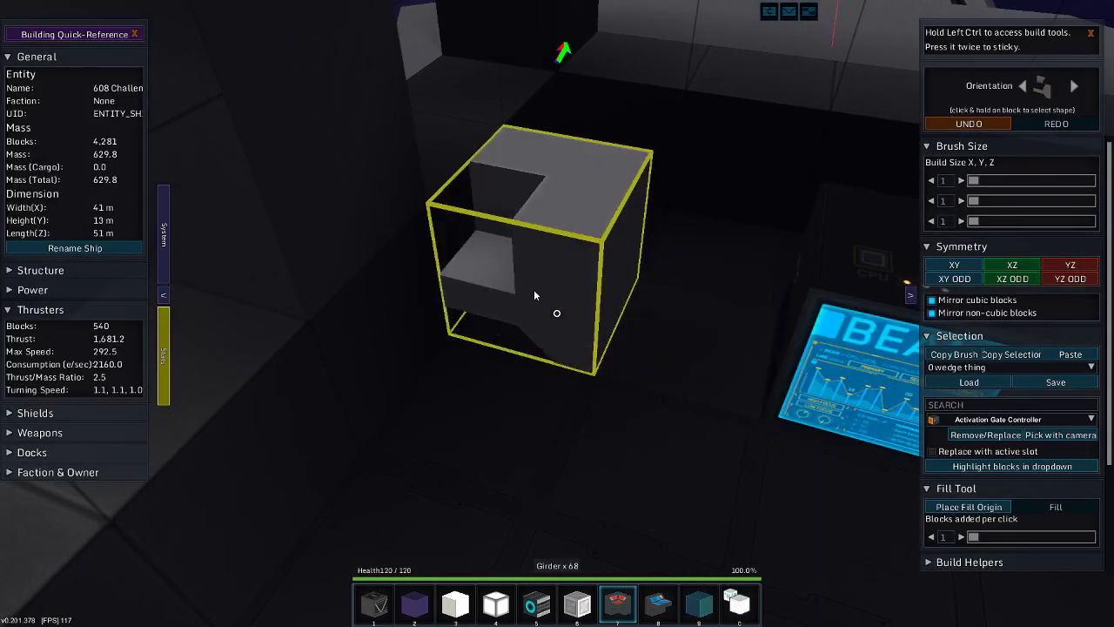
left_click(537, 300)
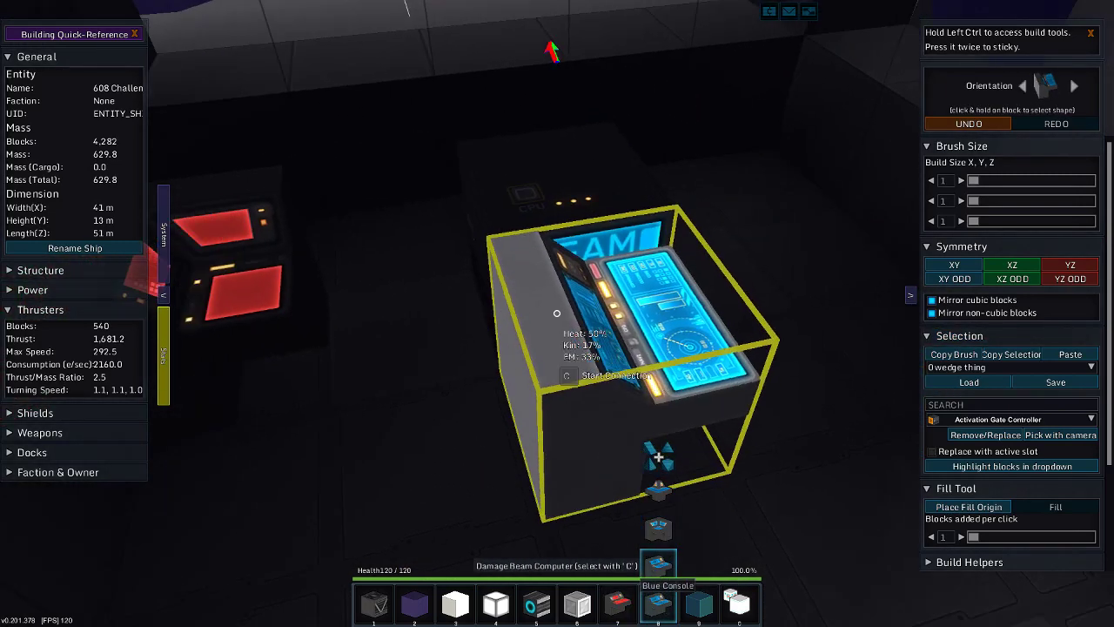
- Place a blue console next to the beam computer and cycle its orientation
scroll(557, 313, "down", 2)
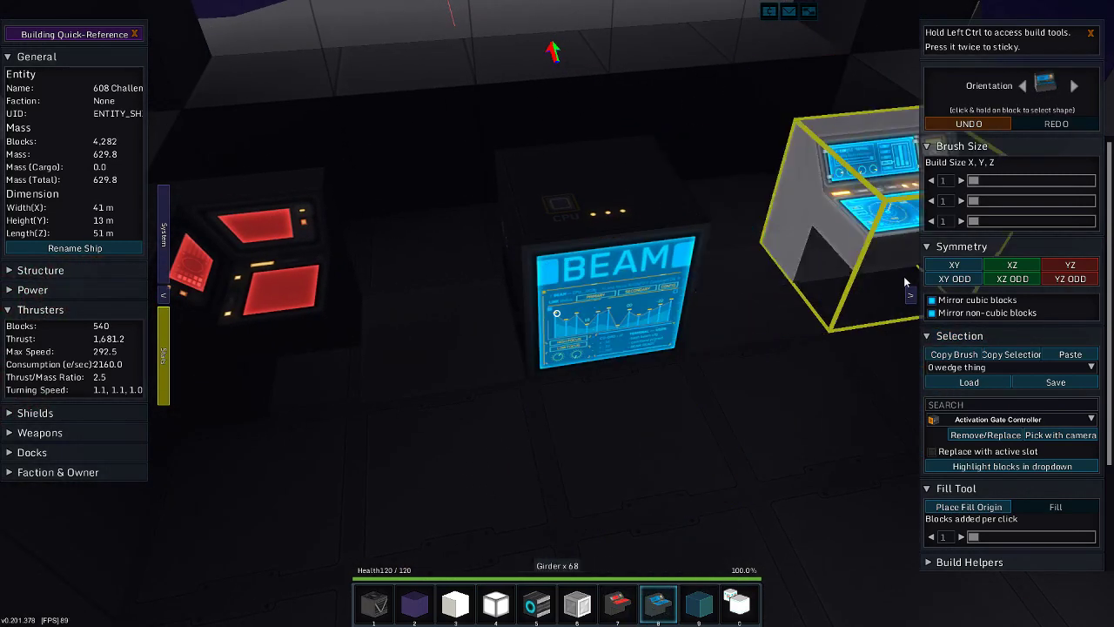
key("d")
key("d")
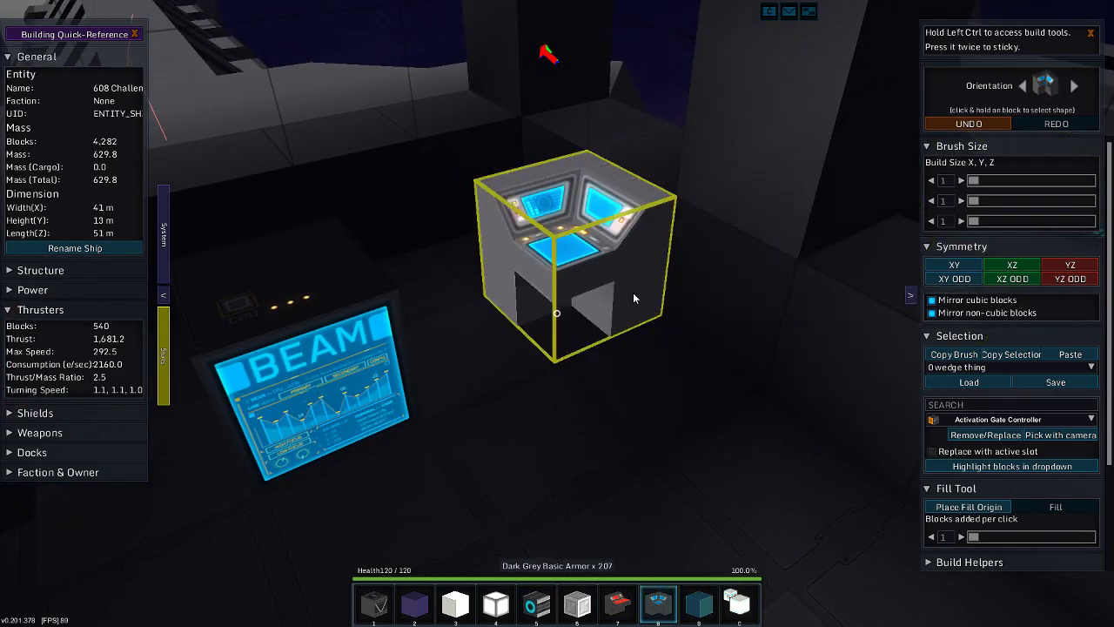
left_click(632, 292)
key("d")
- Ready a green console from the inventory and place it beside the others
key("i")
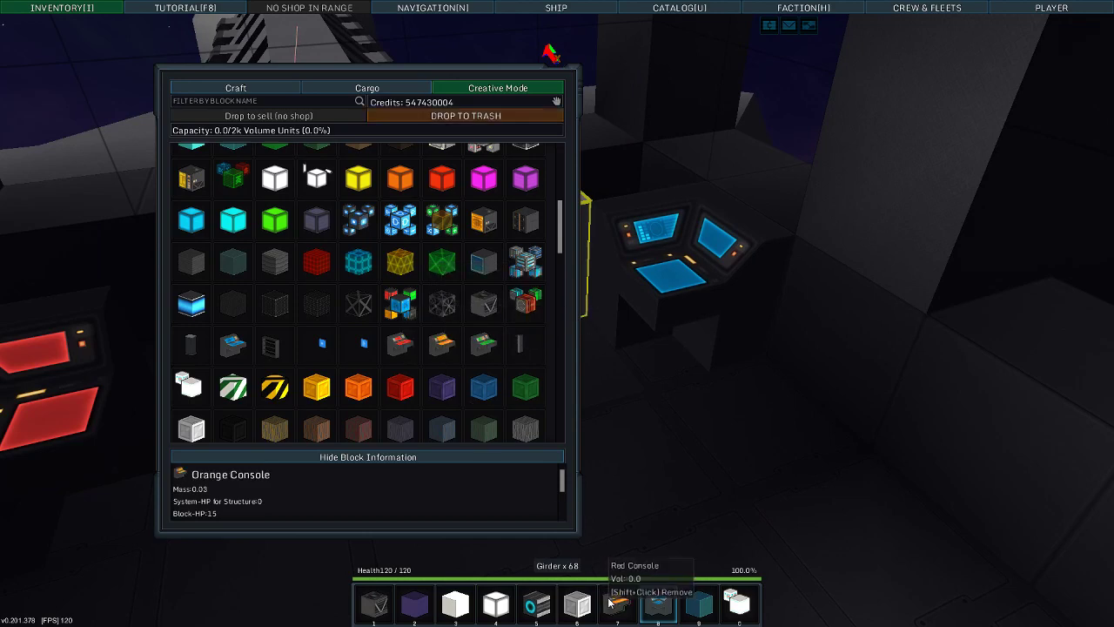
key("i")
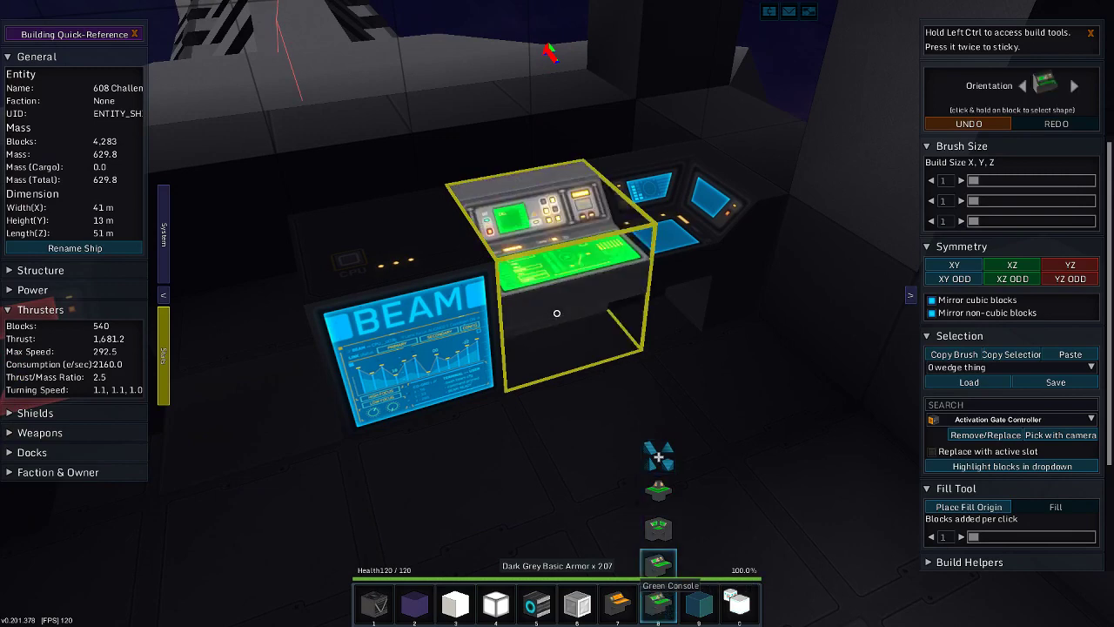
left_click(557, 313)
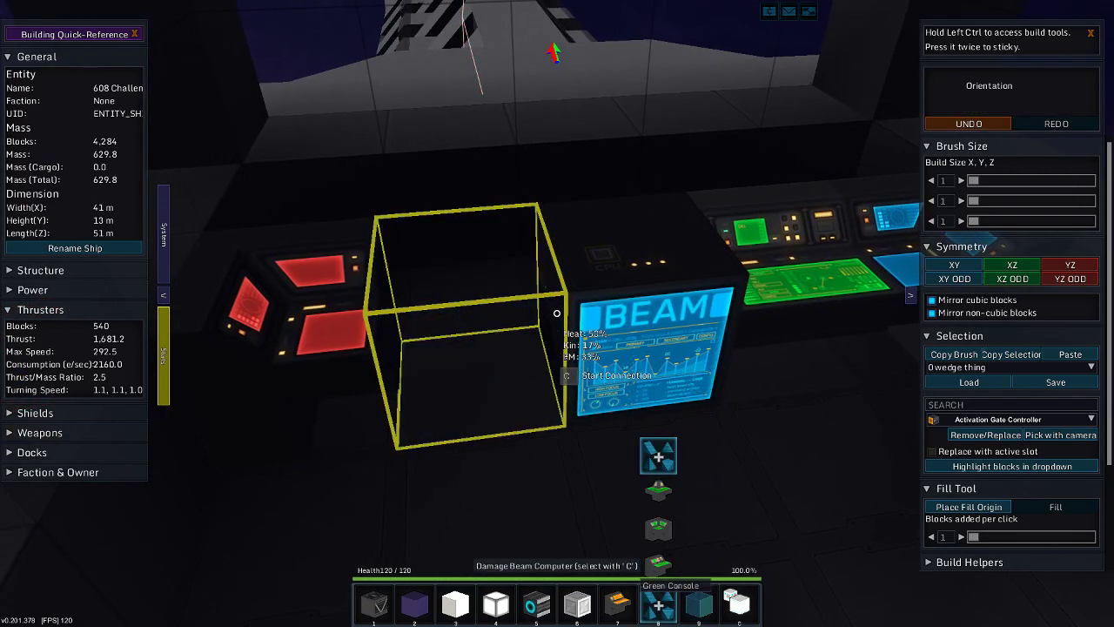
key("7")
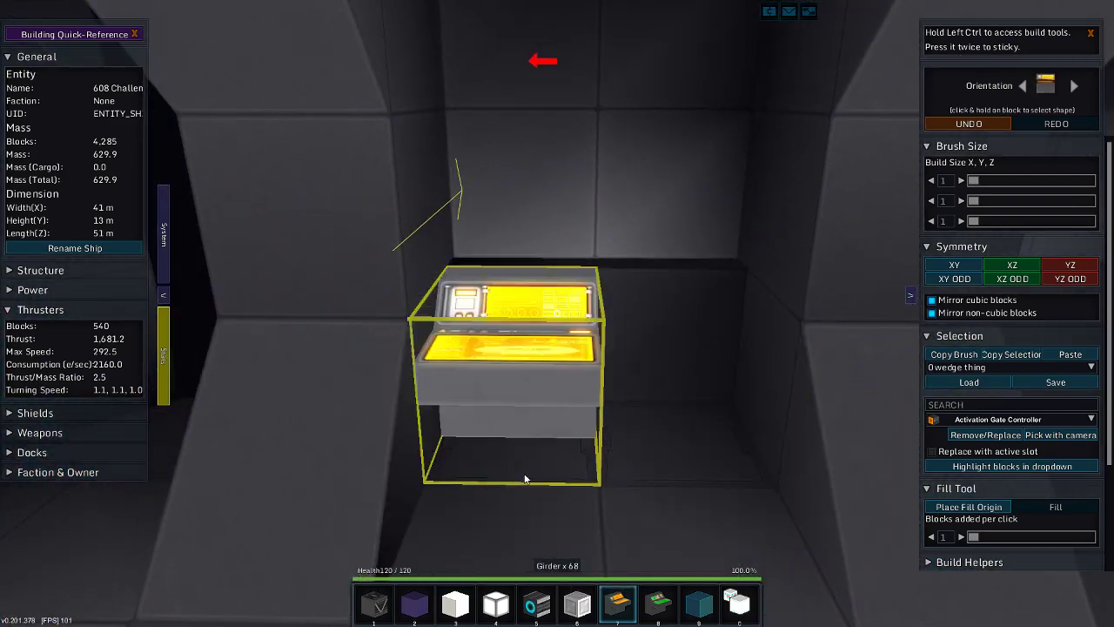
- Place an orange console with a green console beside it
left_click(525, 478)
key("8")
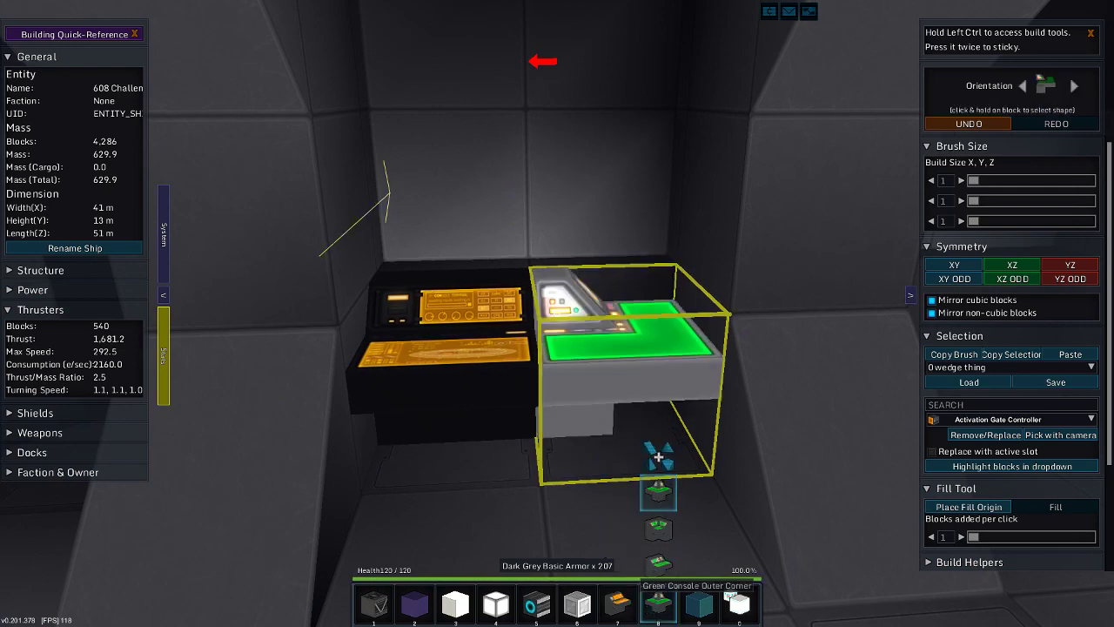
scroll(557, 313, "down", 2)
left_click(557, 312)
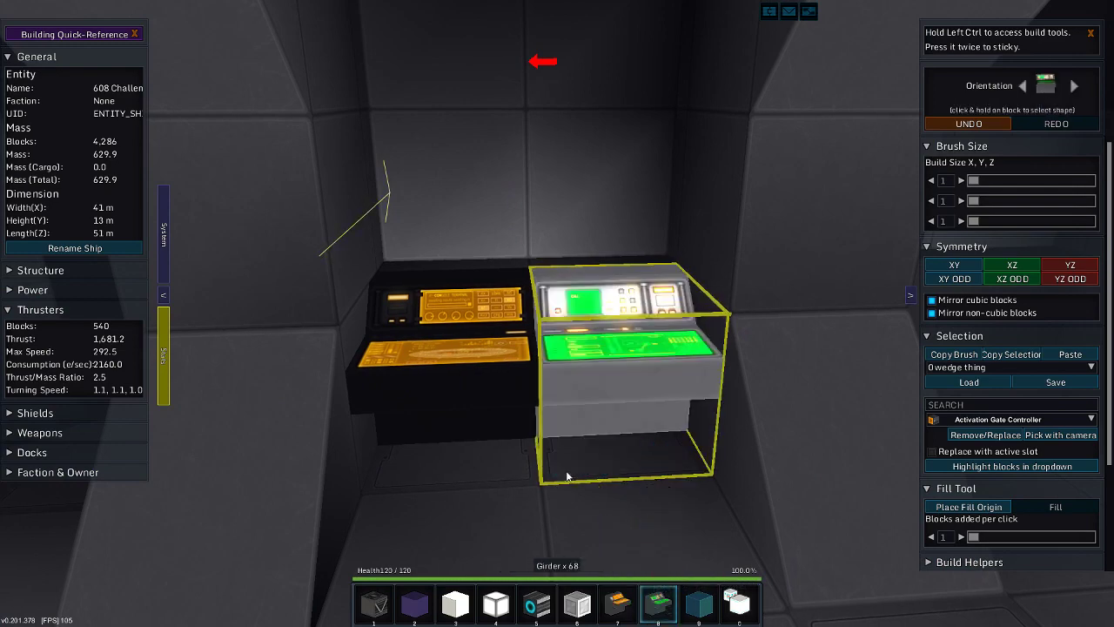
key("7")
scroll(557, 312, "up", 2)
- Drag the Red Console from the inventory onto hotbar slot 8
key("i")
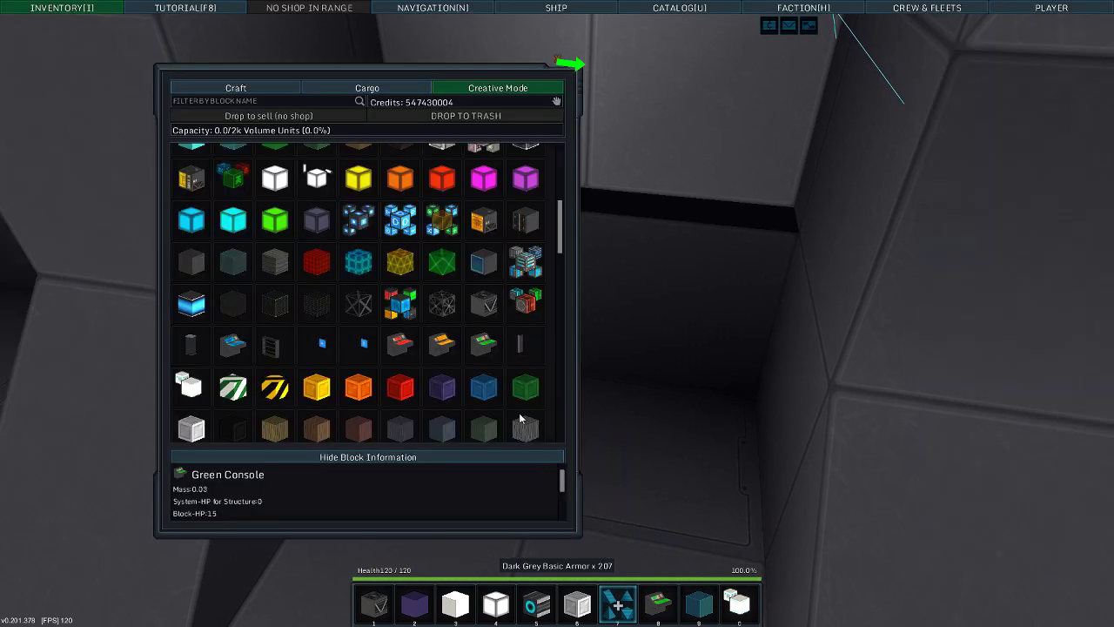
left_click(232, 345)
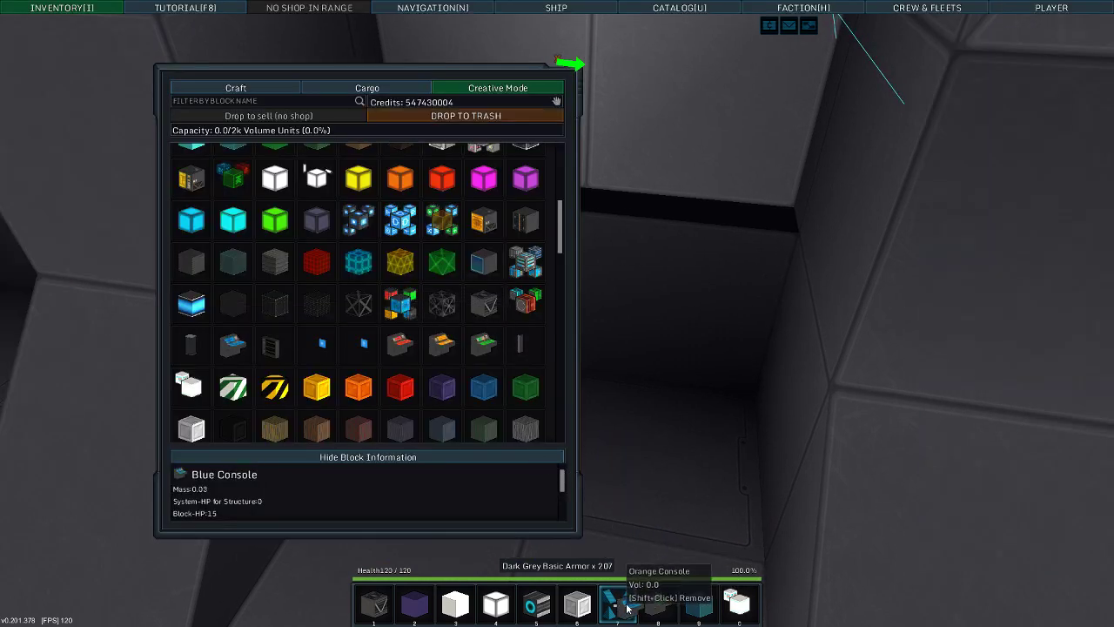
left_click(401, 344)
left_click_drag(653, 588, 658, 602)
key("i")
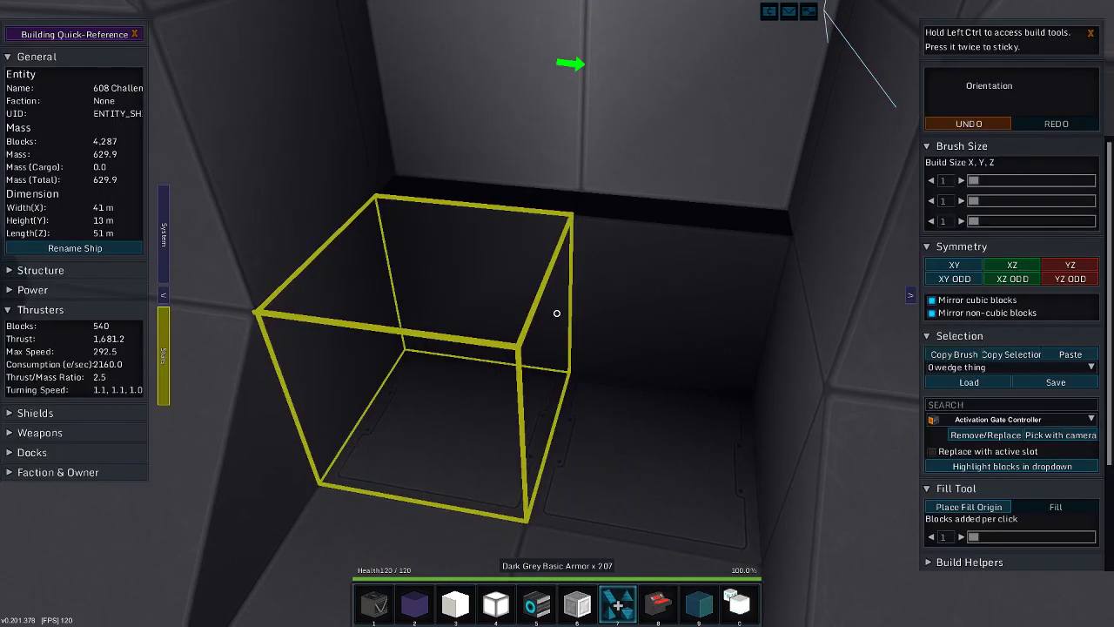
scroll(557, 313, "down", 1)
scroll(557, 314, "up", 1)
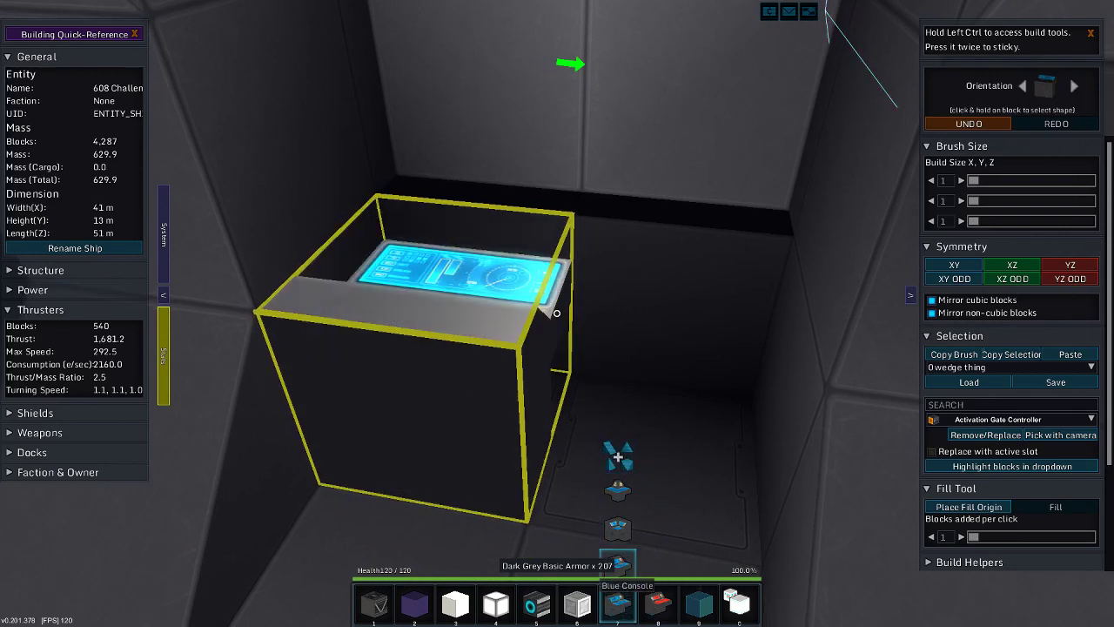
- Place a rotated Blue Console on the floor with a rotated Red Console beside it
key("w")
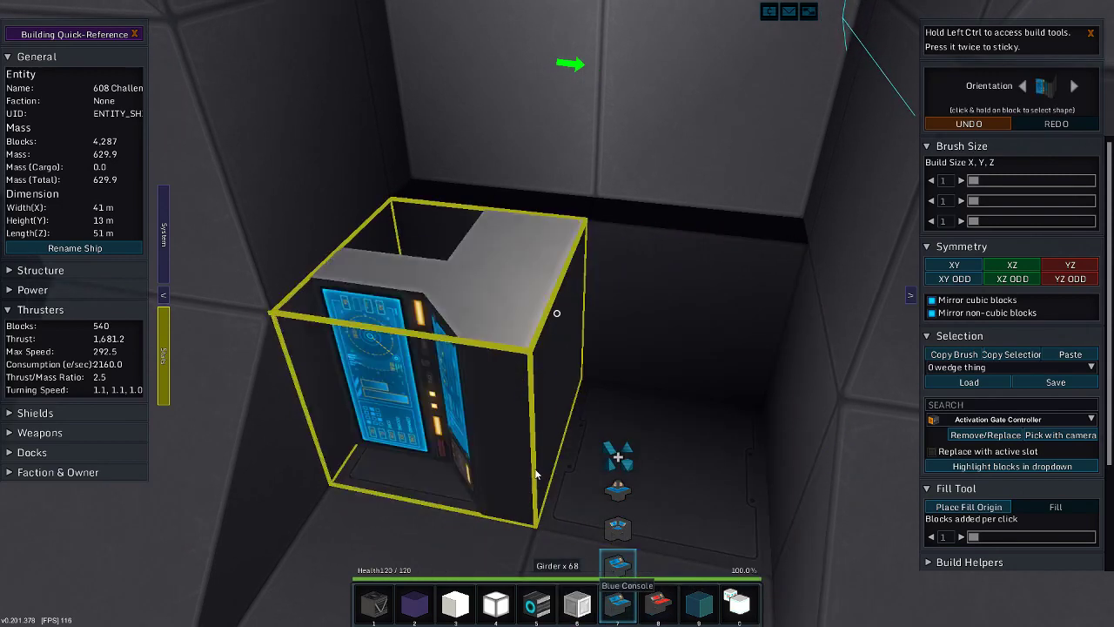
key("r")
key("r")
key("r")
left_click(536, 474)
key("d")
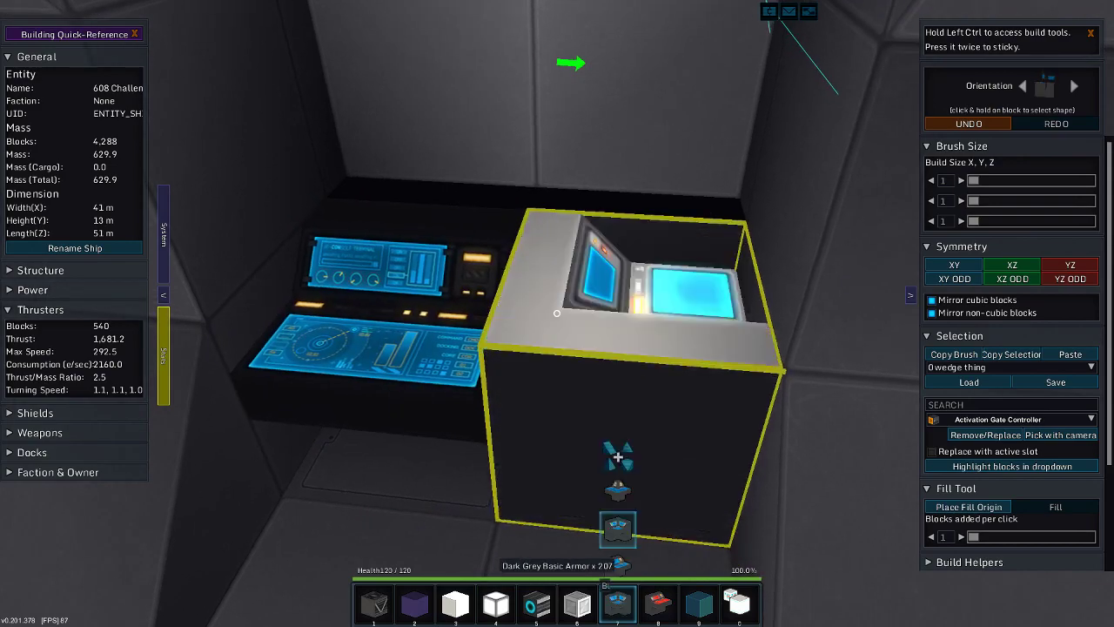
scroll(557, 313, "down", 1)
key("r")
key("r")
key("r")
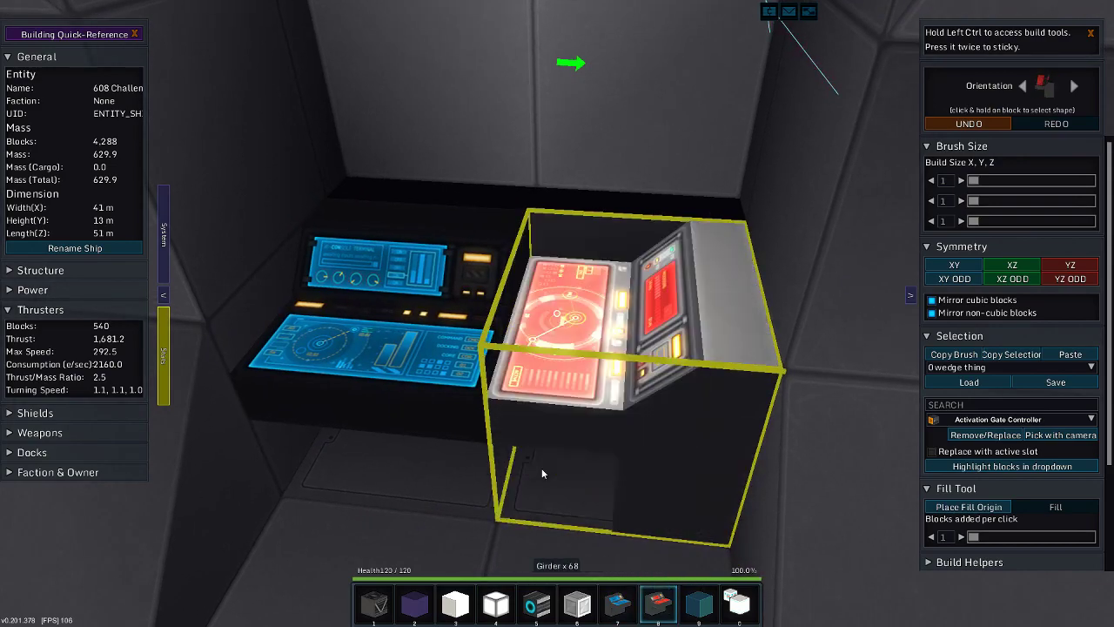
left_click(557, 312)
- Equip the Multi-Slot storage block and place it above the consoles
key("s")
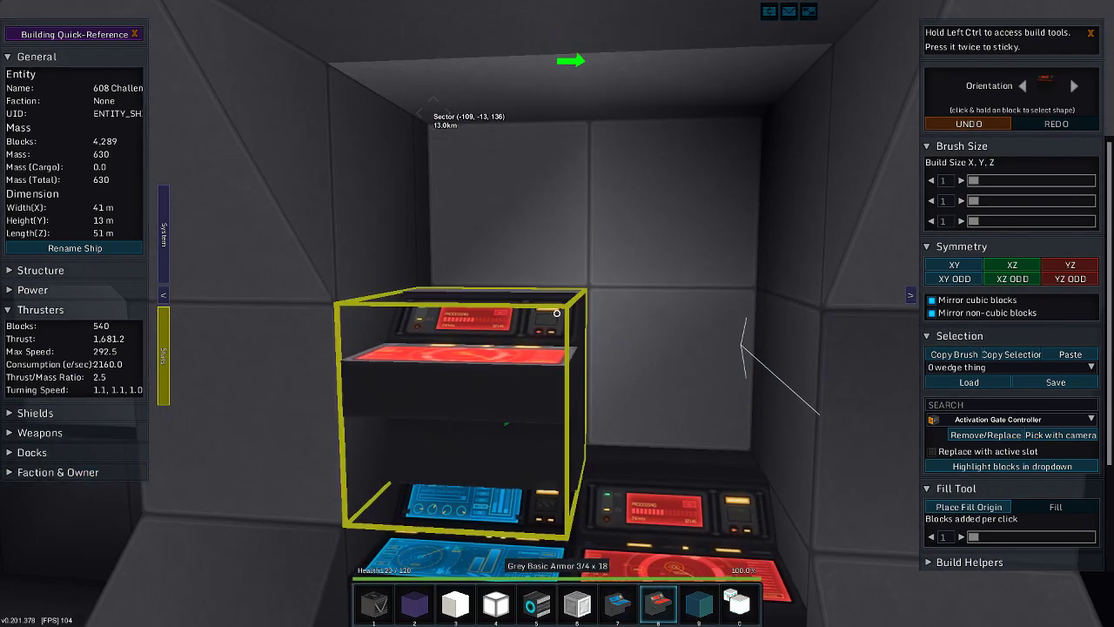
key("a")
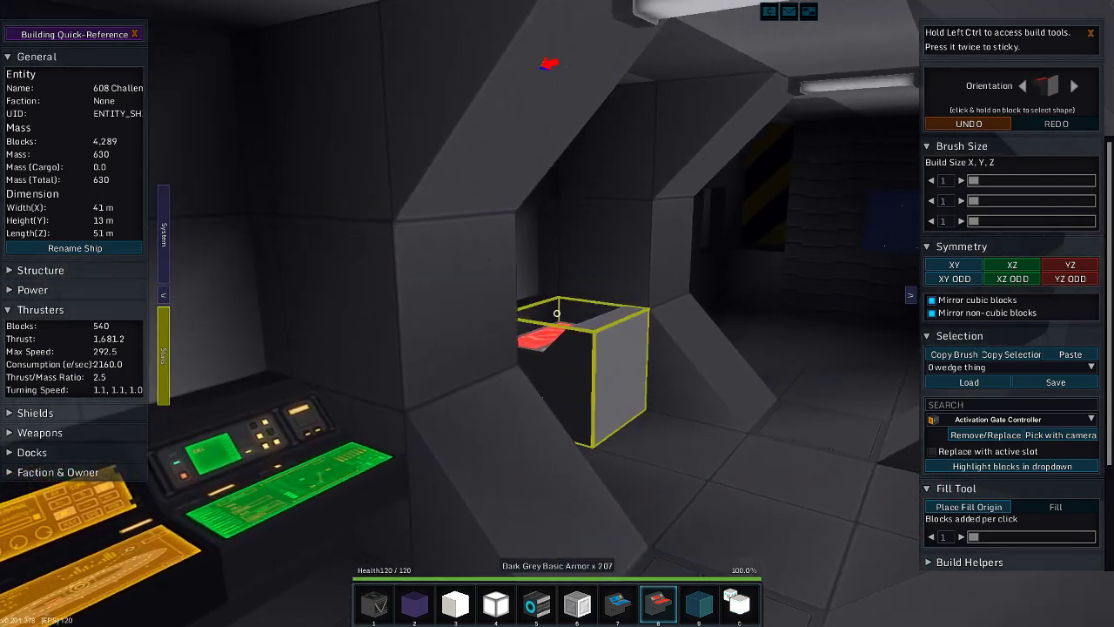
key("w")
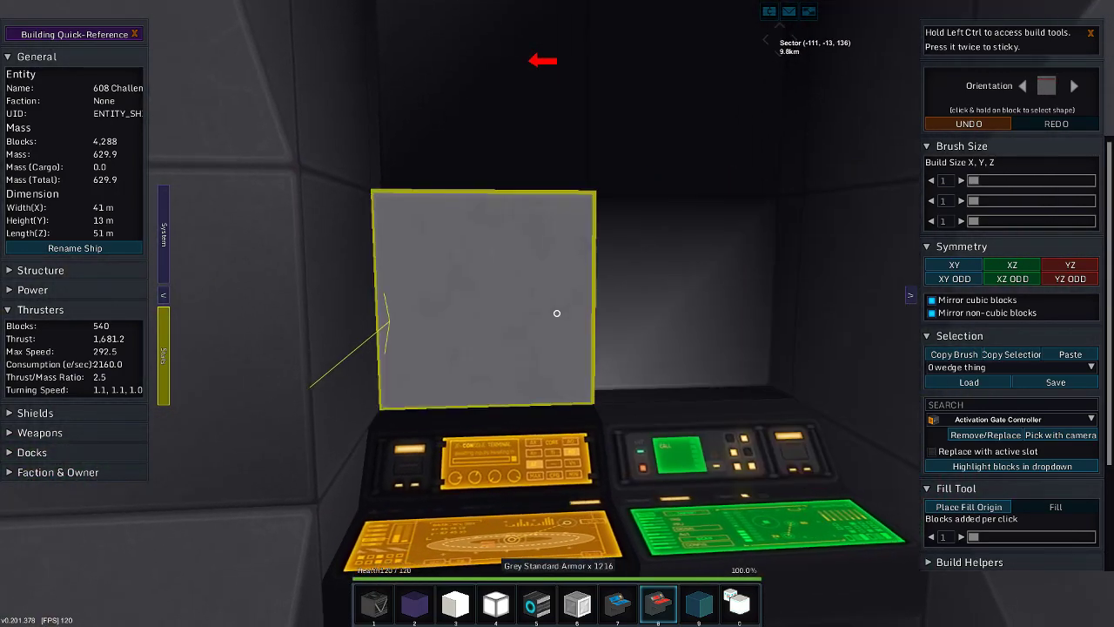
key("i")
scroll(414, 274, "up", 6)
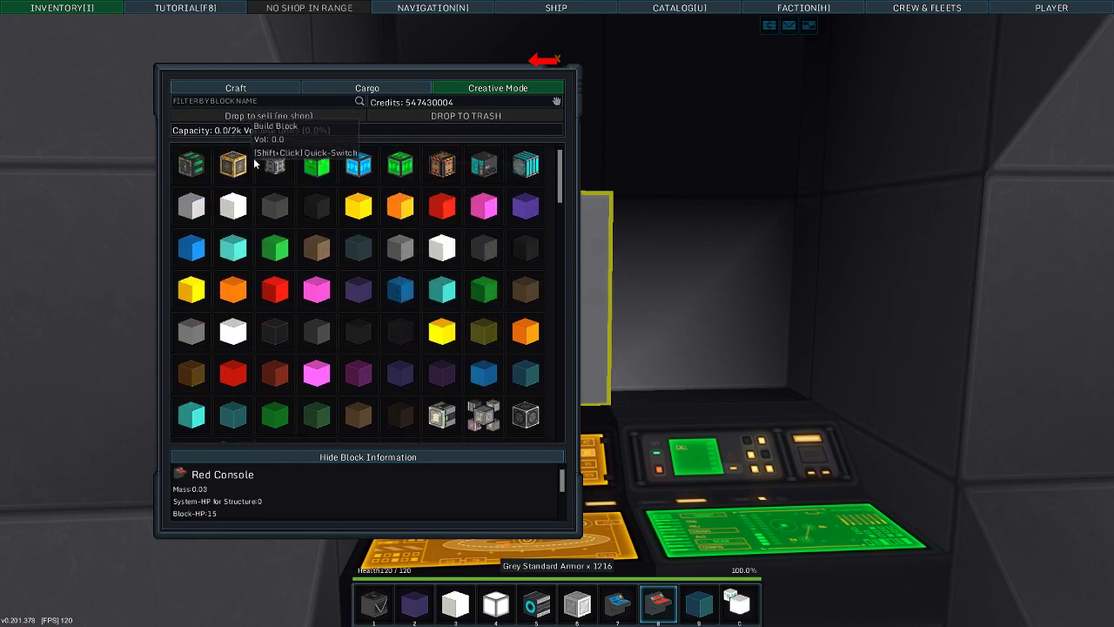
left_click_drag(272, 161, 661, 605)
key("i")
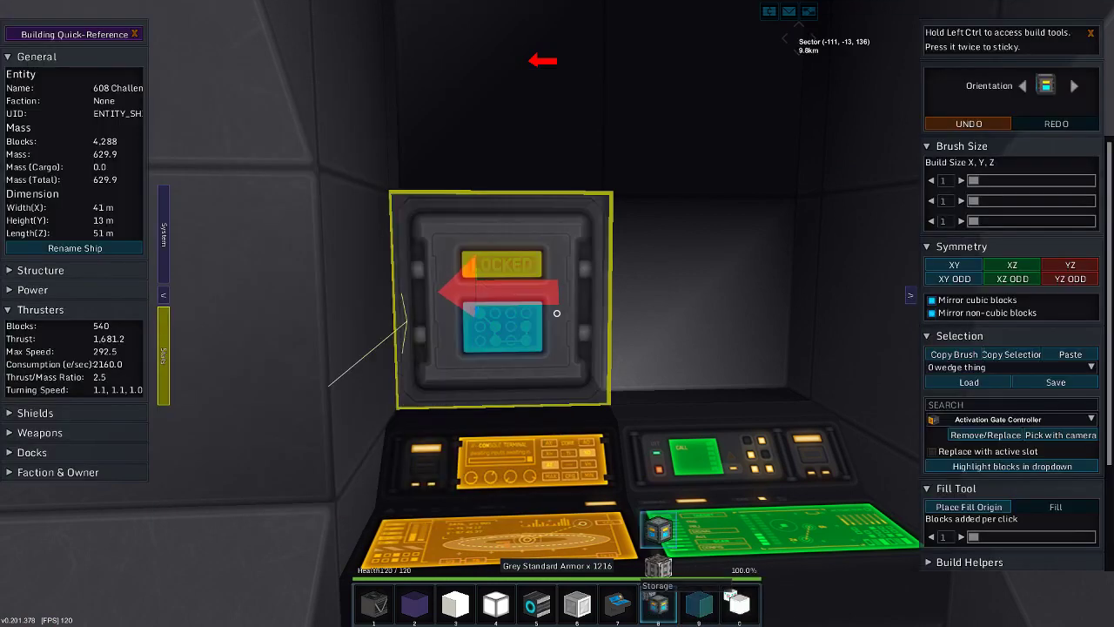
left_click(557, 314)
- Replace a misplaced storage block and add more blocks beside the storage
key("c")
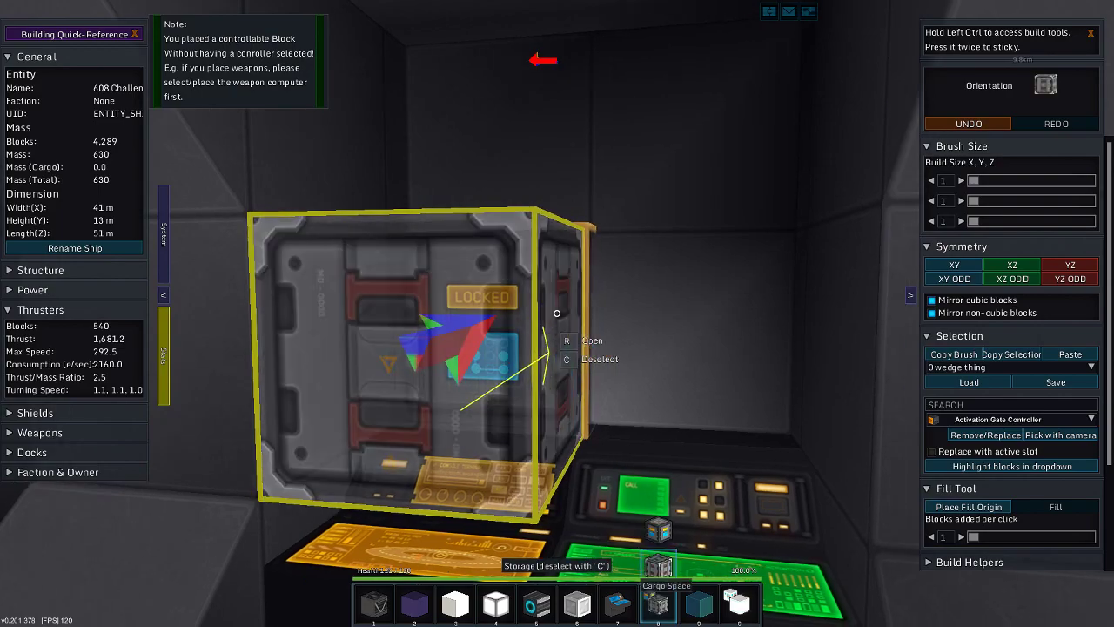
key("w")
key("c")
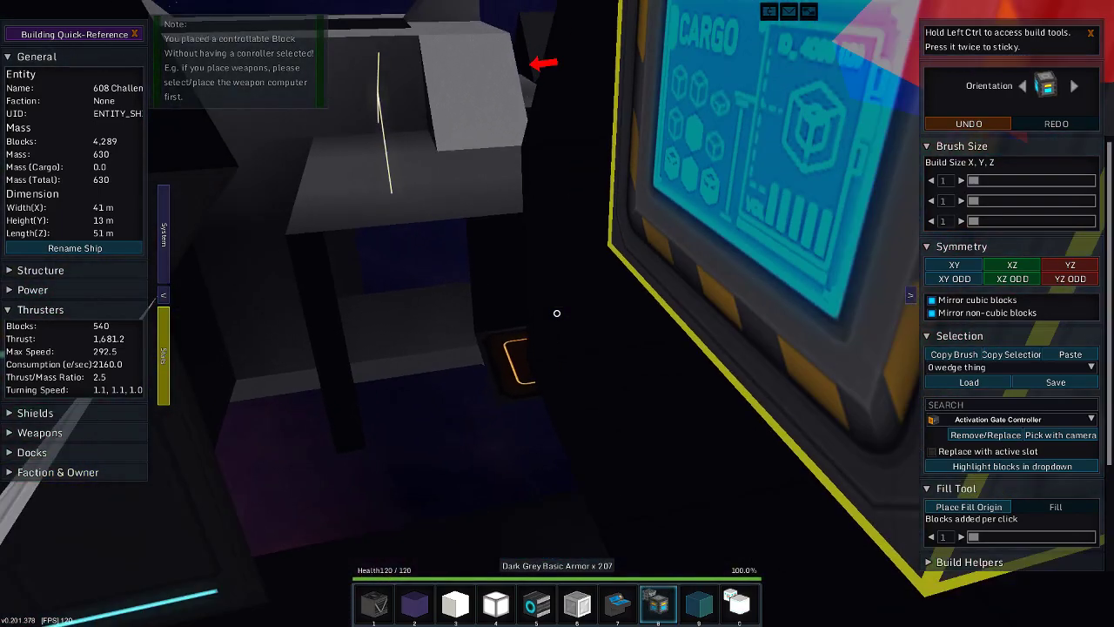
left_click(557, 314)
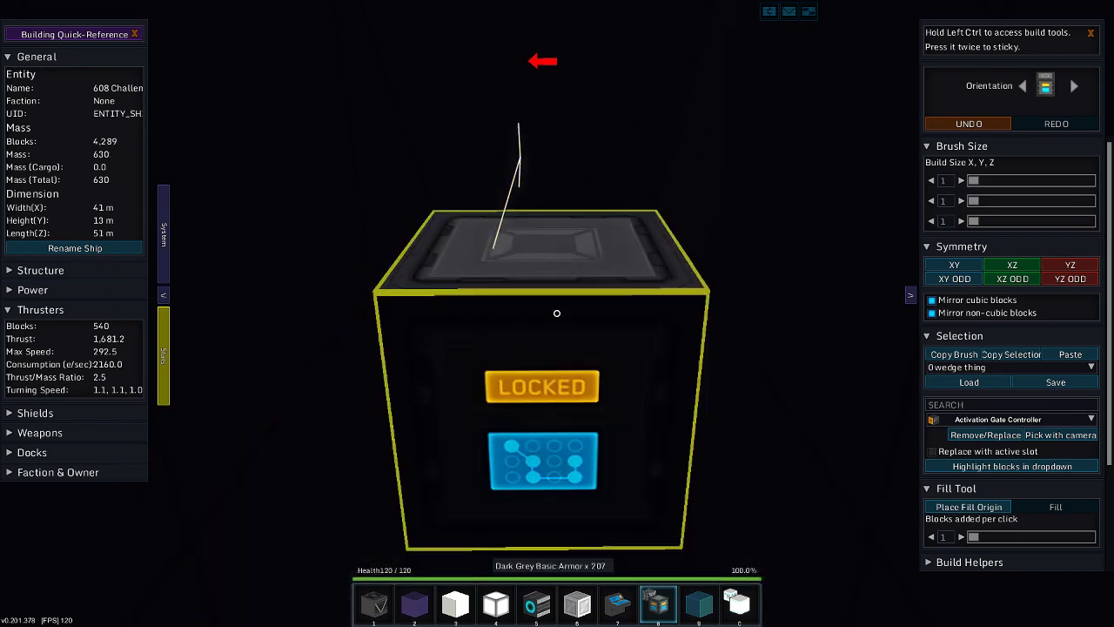
right_click(557, 314)
left_click(557, 313)
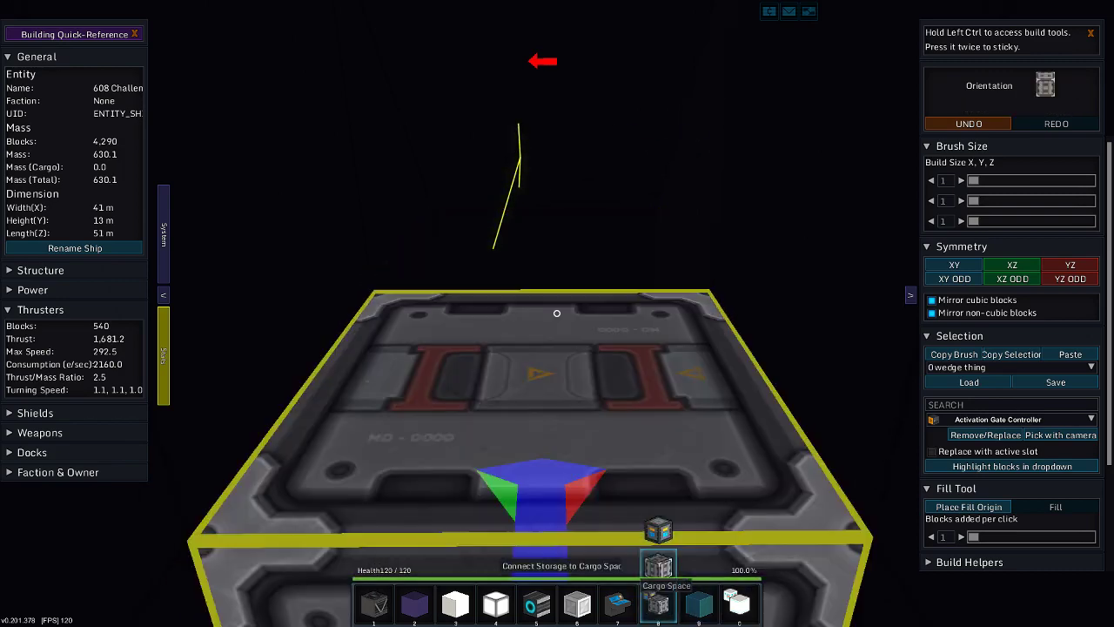
left_click(557, 313)
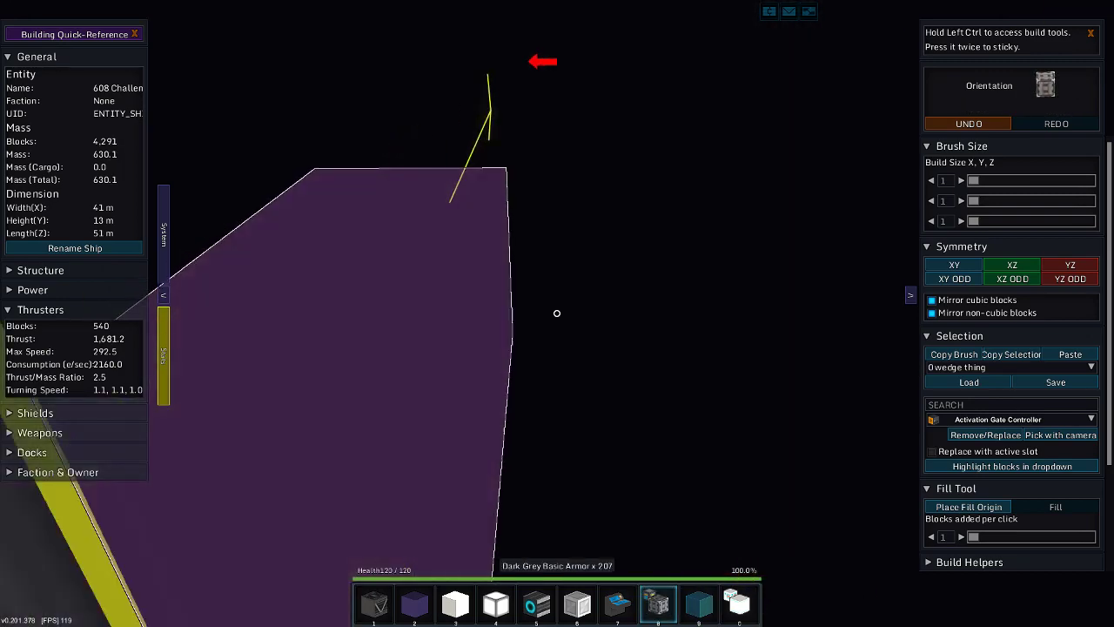
left_click(557, 313)
- Add more blocks around the storage, remove an extra one and check its stash
key("s")
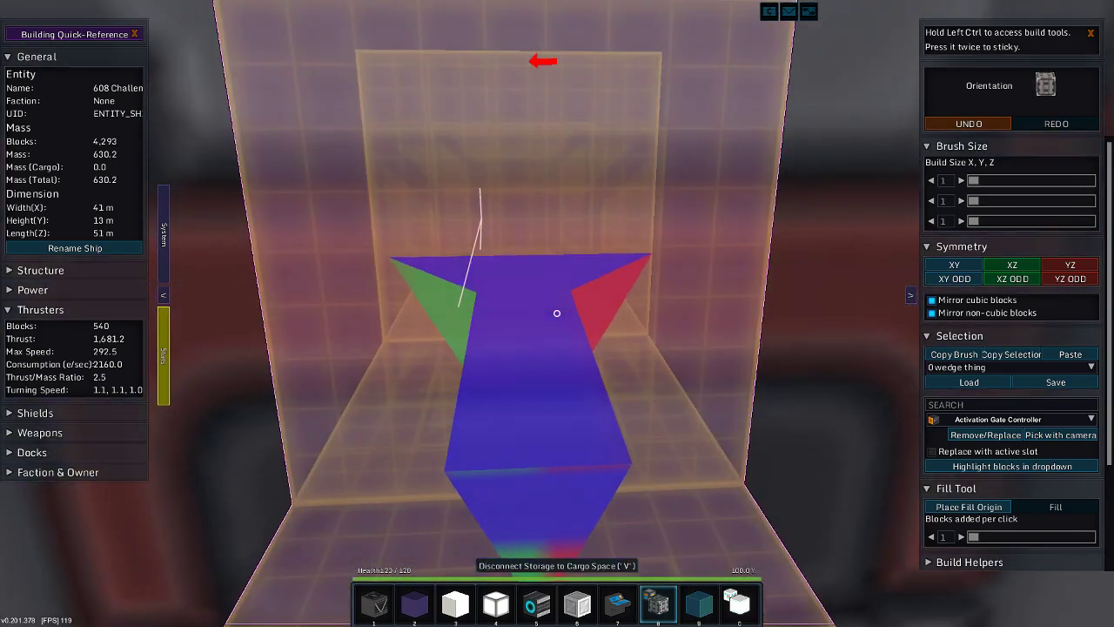
left_click(557, 313)
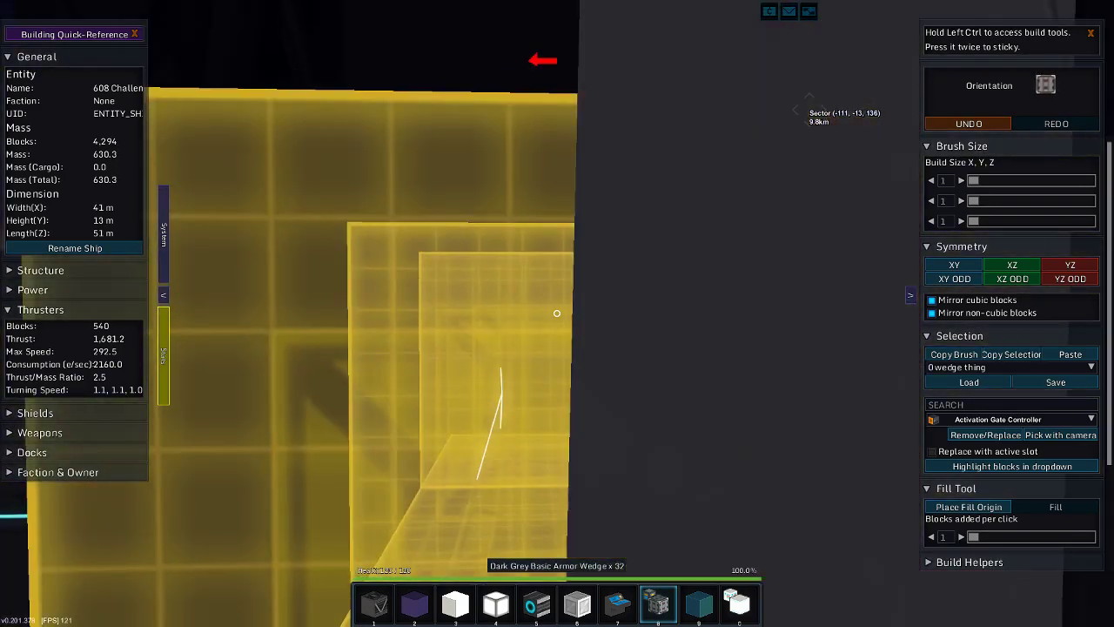
left_click(557, 313)
key("s")
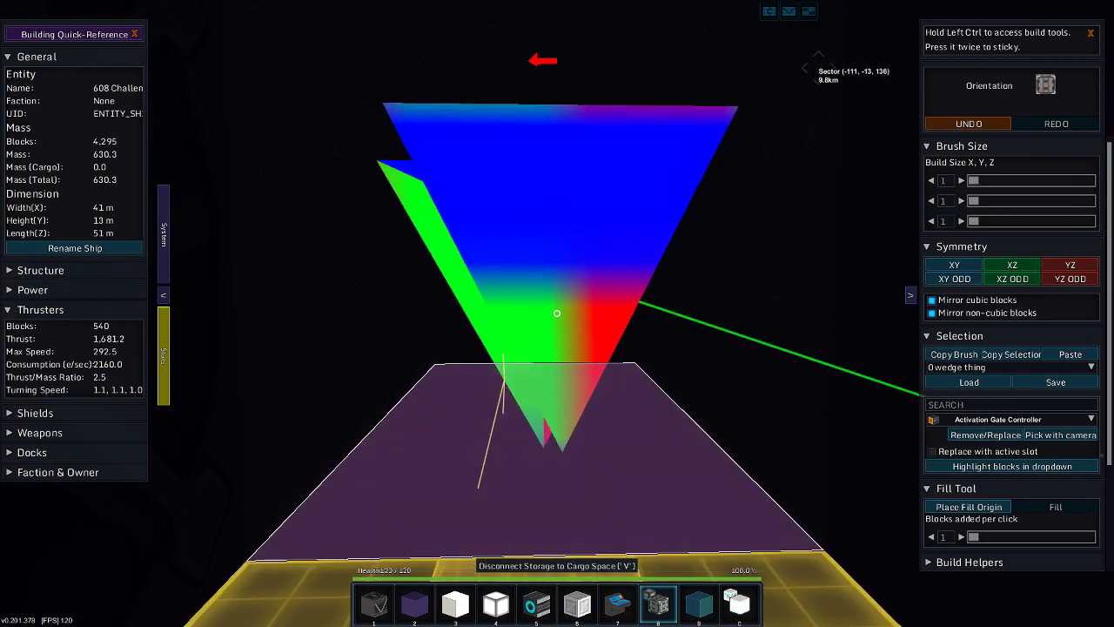
key("w")
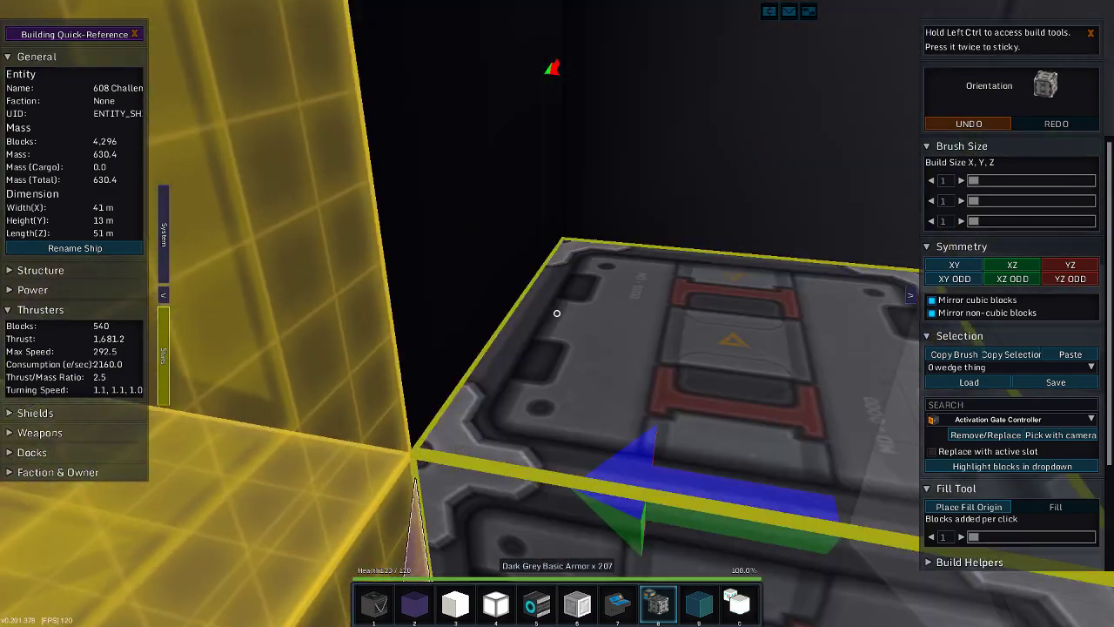
left_click(557, 313)
key("s")
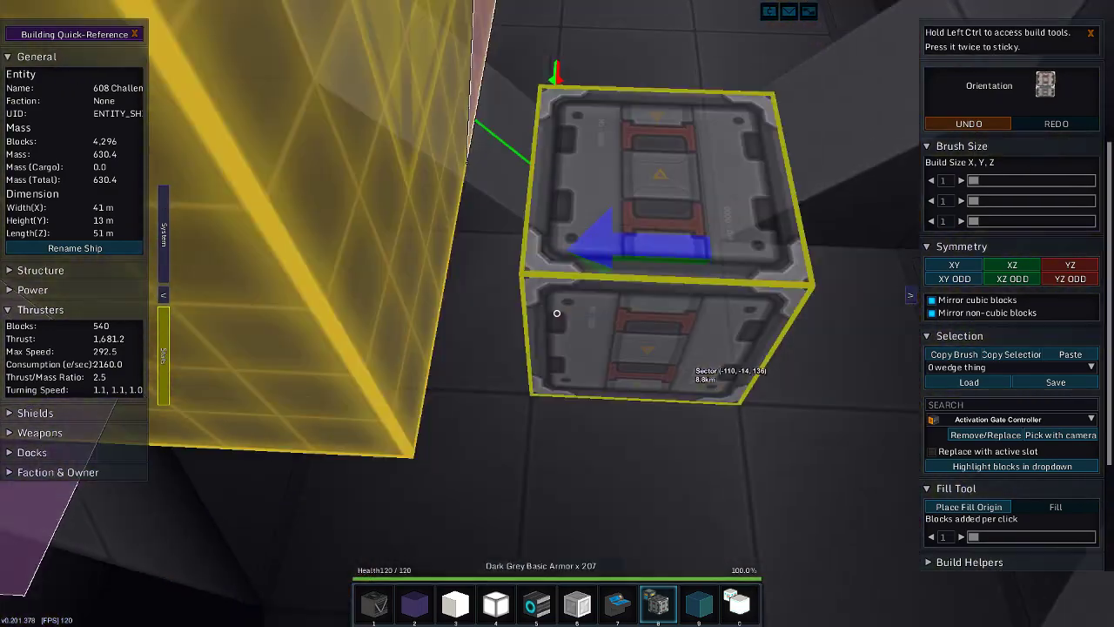
key("w")
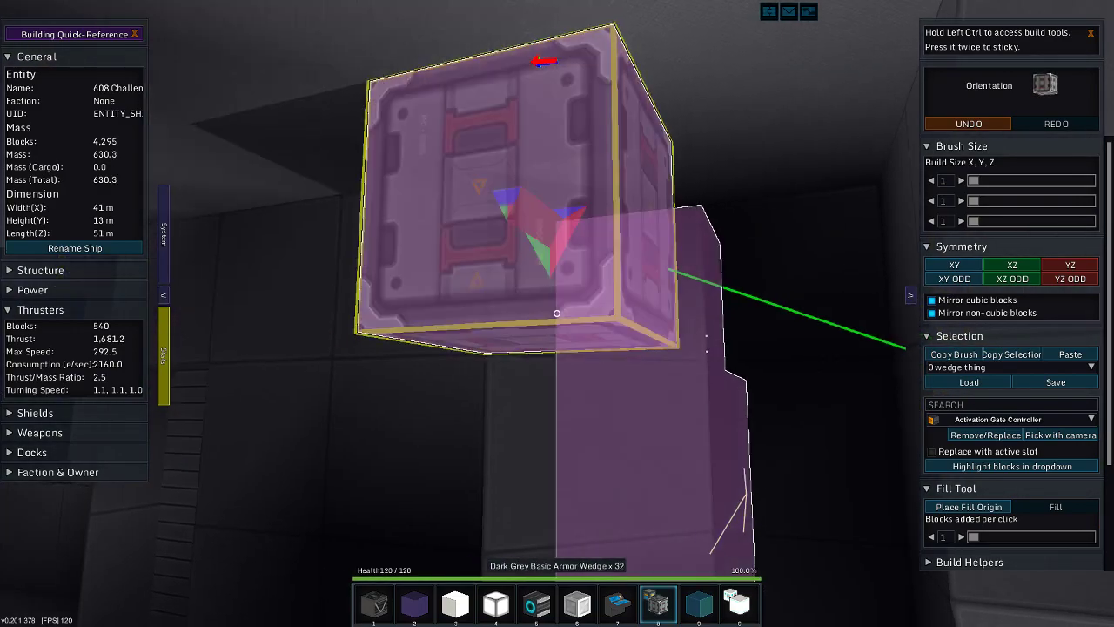
right_click(557, 314)
key("r")
key("Escape")
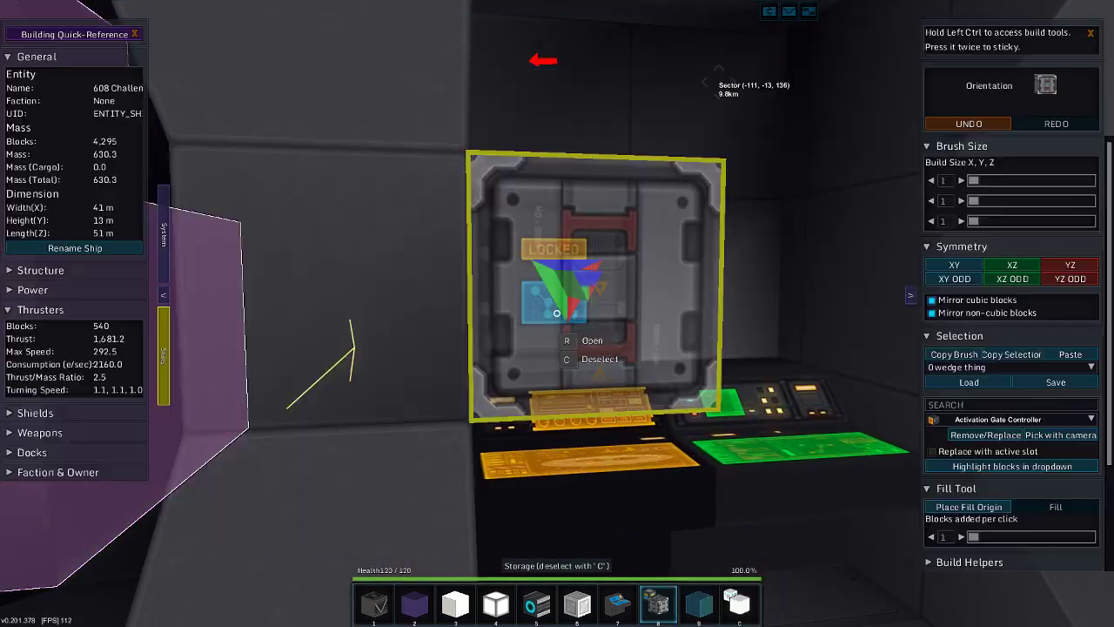
- Surround the storage block with grey armor blocks mirrored by XY symmetry
key("s")
key("s")
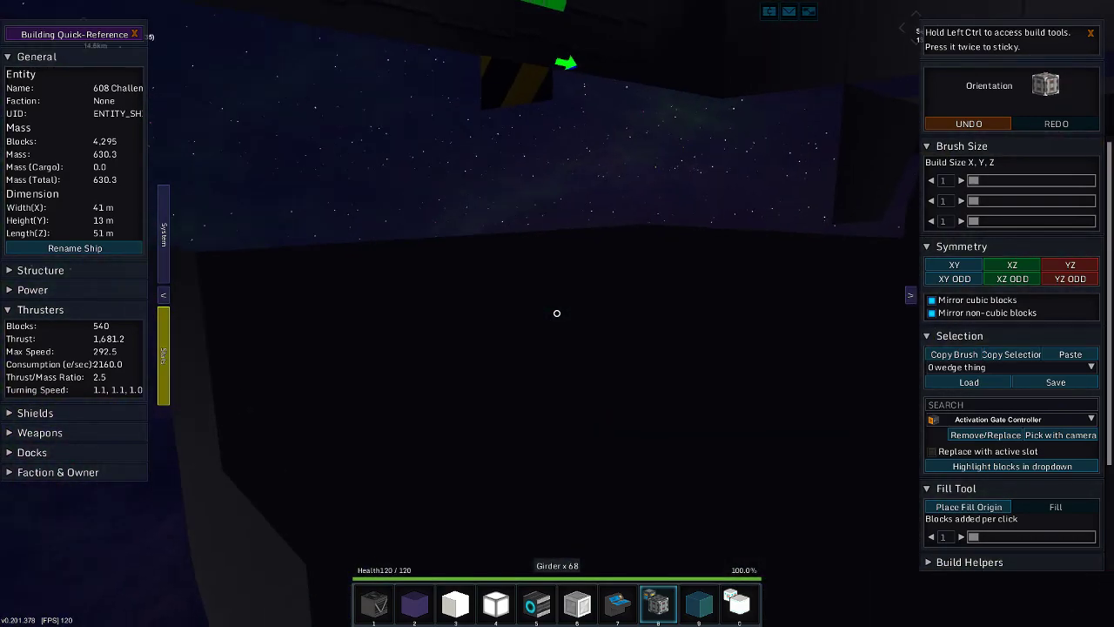
key("s")
key("s")
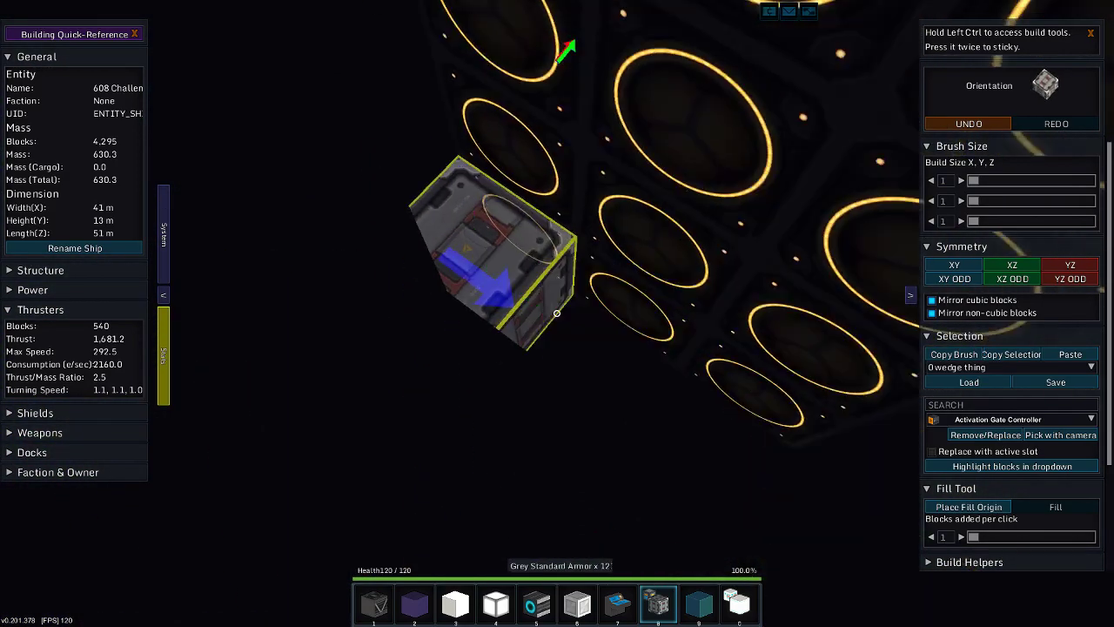
key("w")
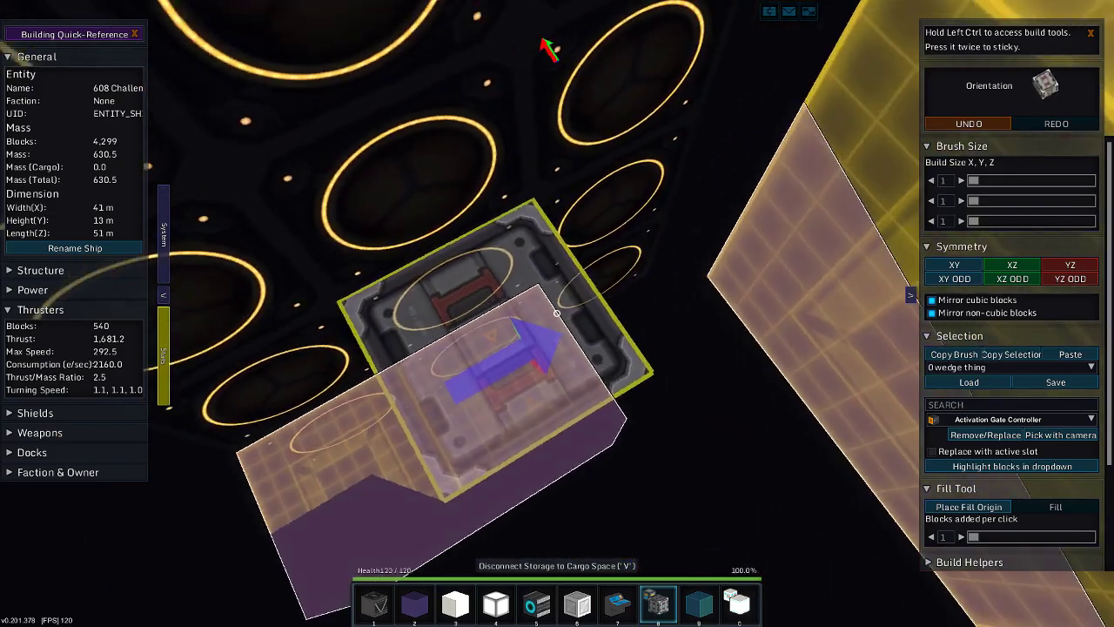
key("w")
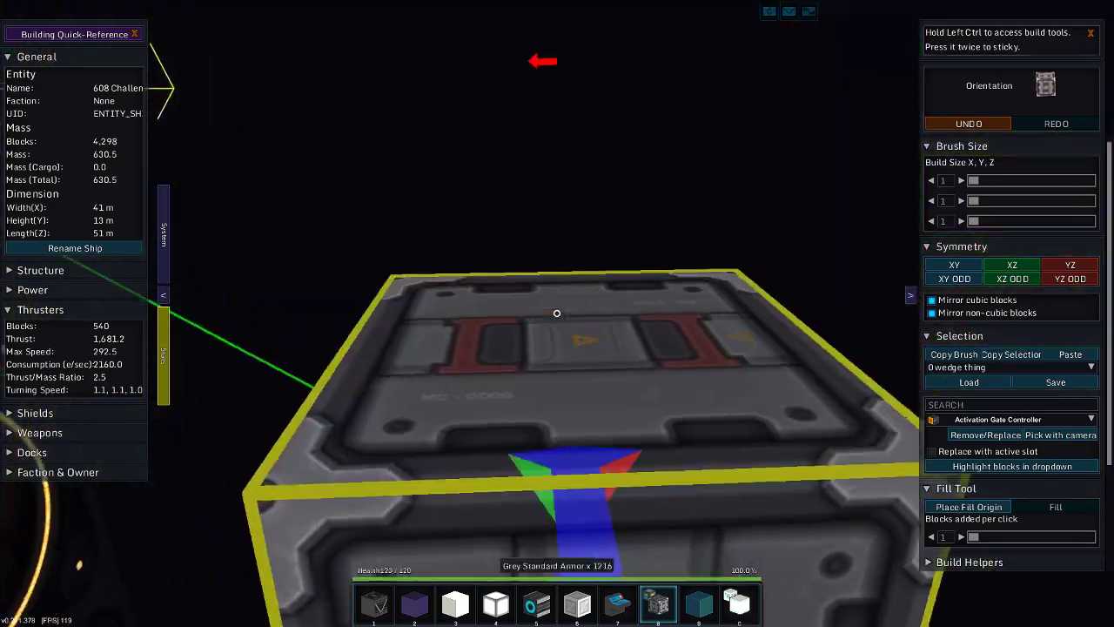
key("w")
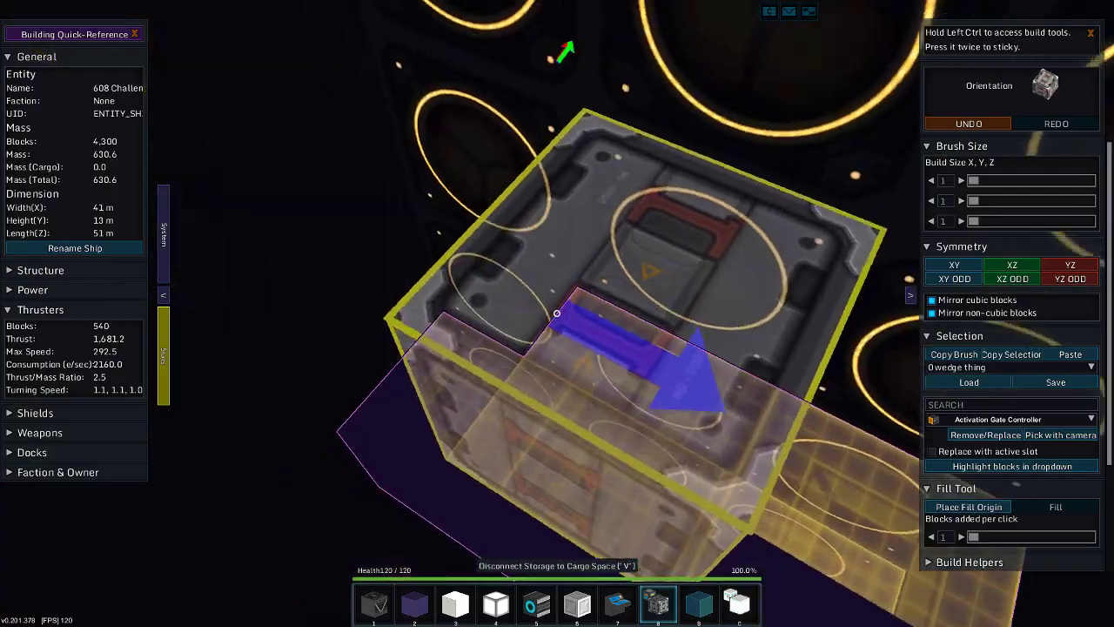
left_click(557, 313)
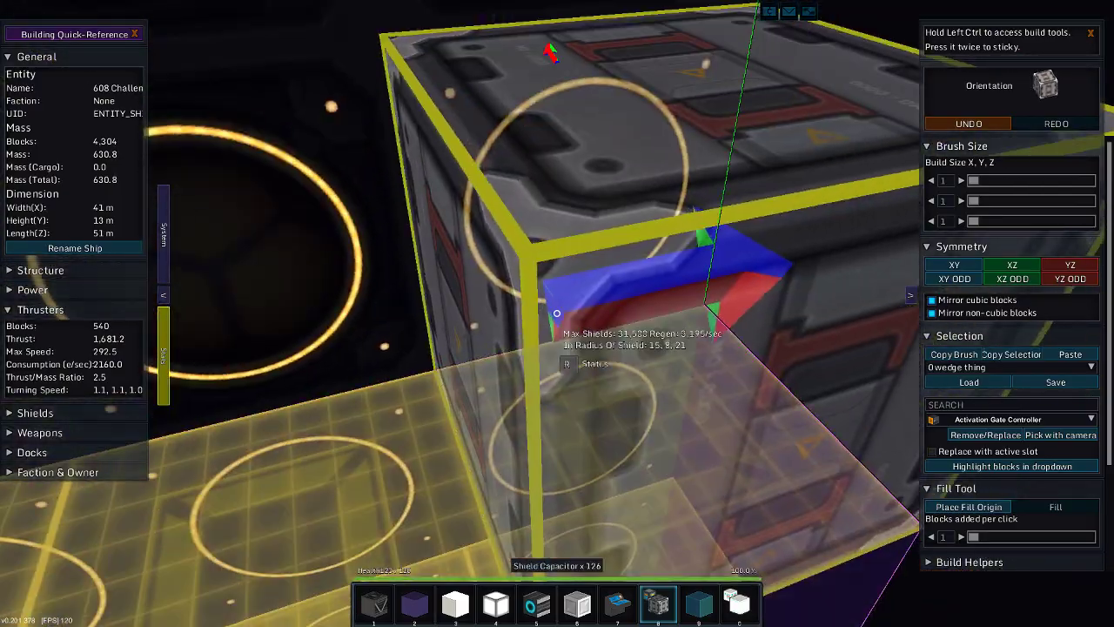
left_click(557, 313)
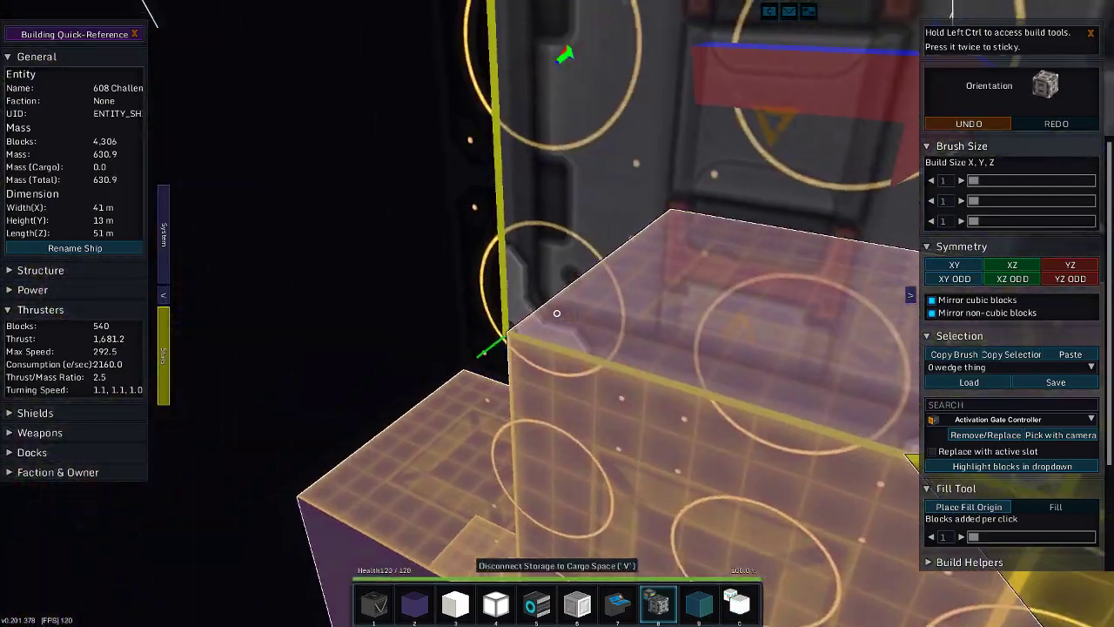
left_click(557, 314)
left_click(557, 314)
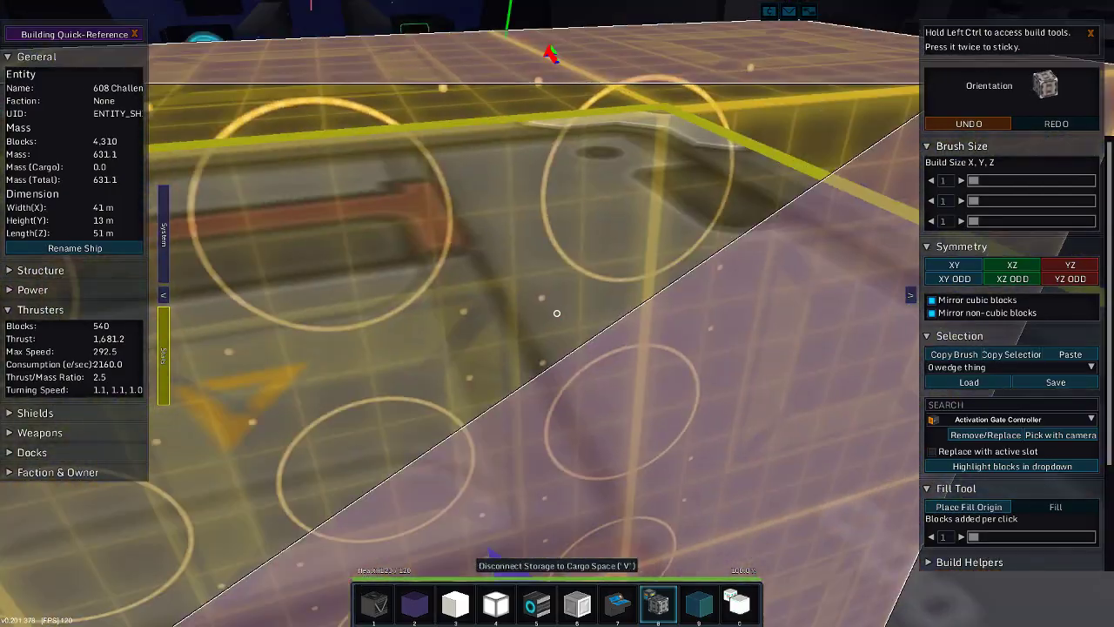
left_click(557, 313)
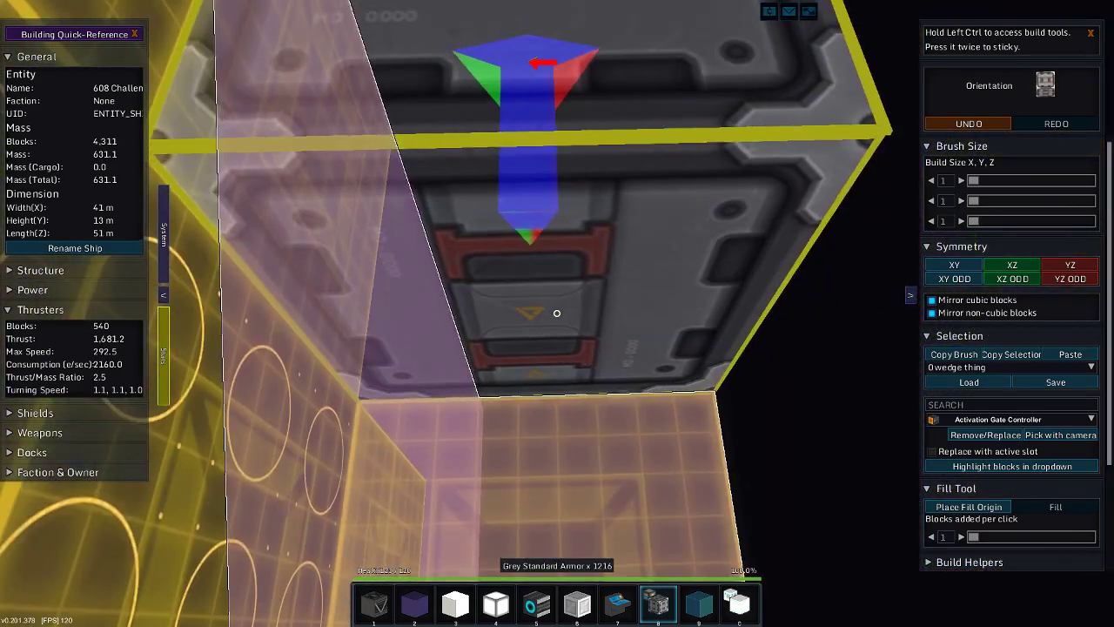
left_click(557, 313)
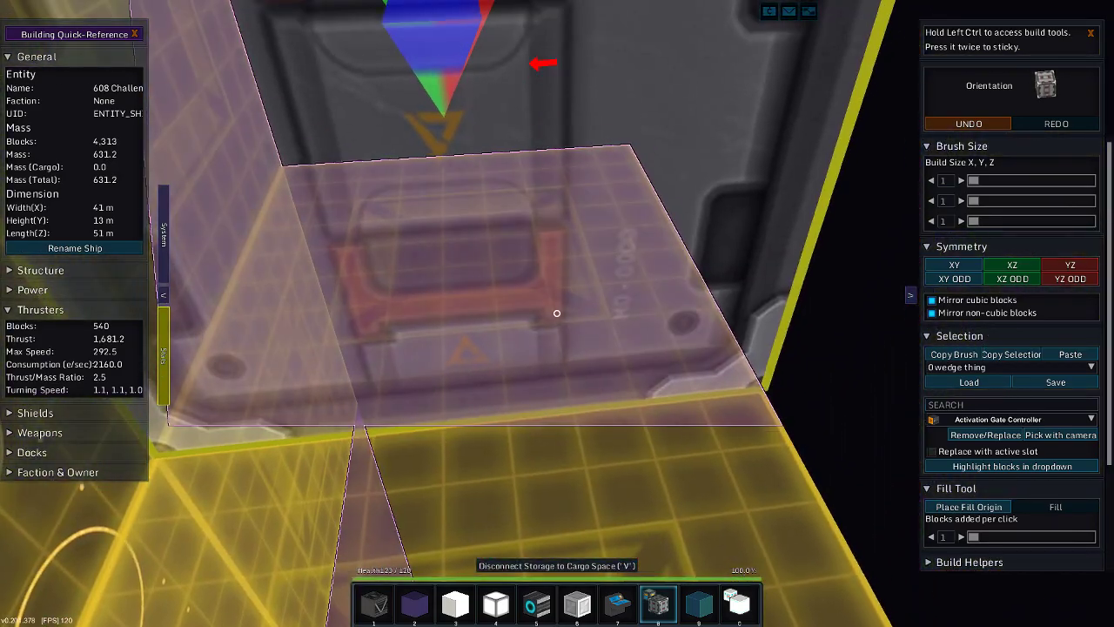
left_click(557, 314)
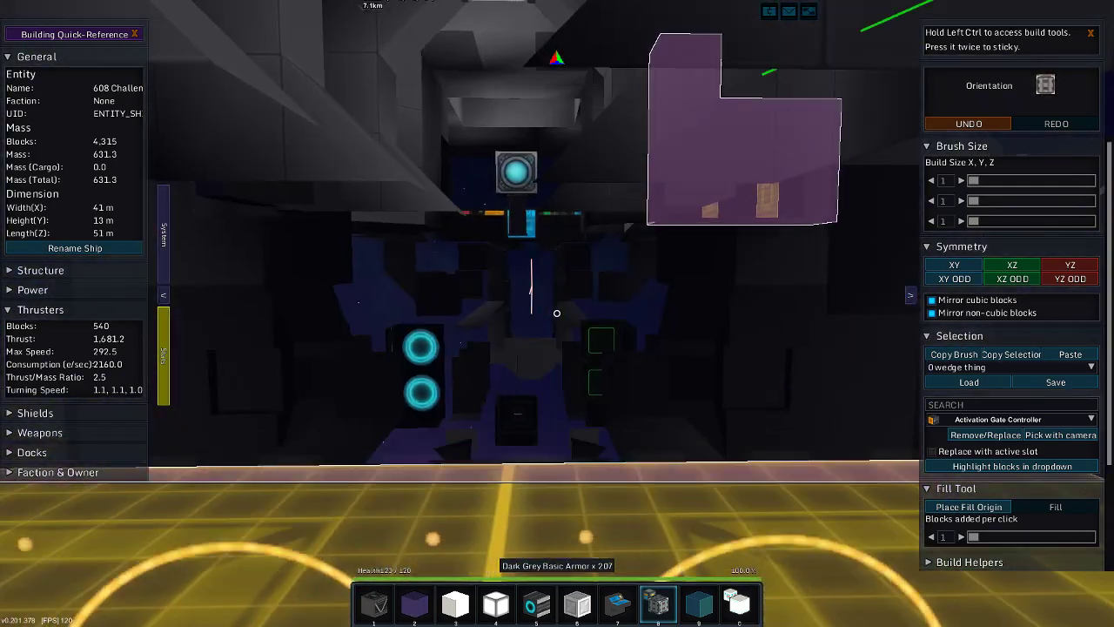
- Check the storage stash, then remove the armor block beside the console
key("r")
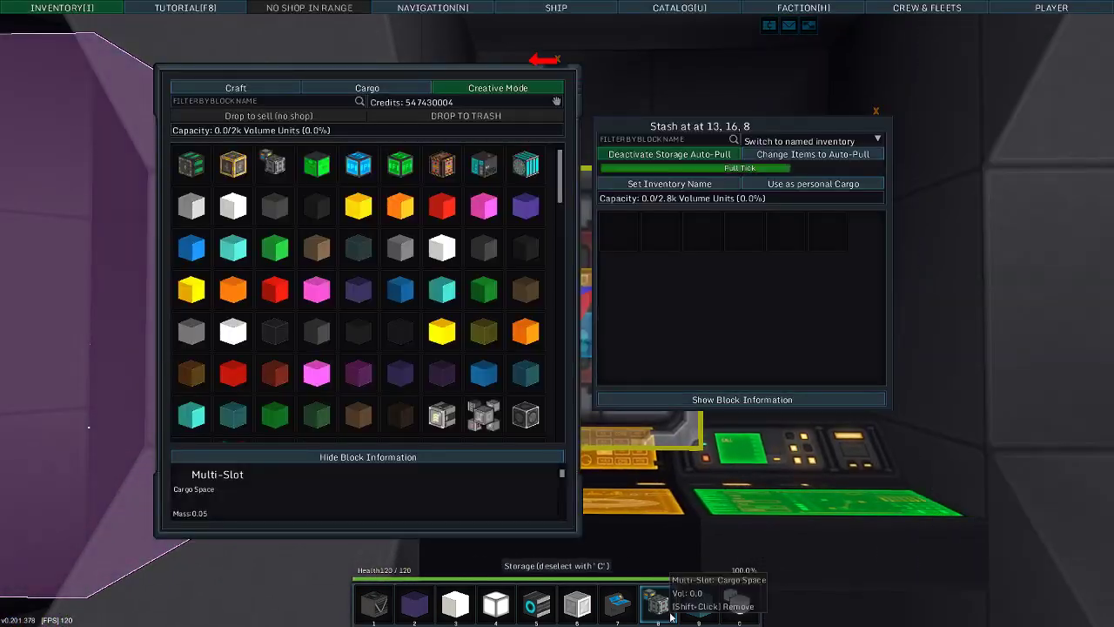
key("Escape")
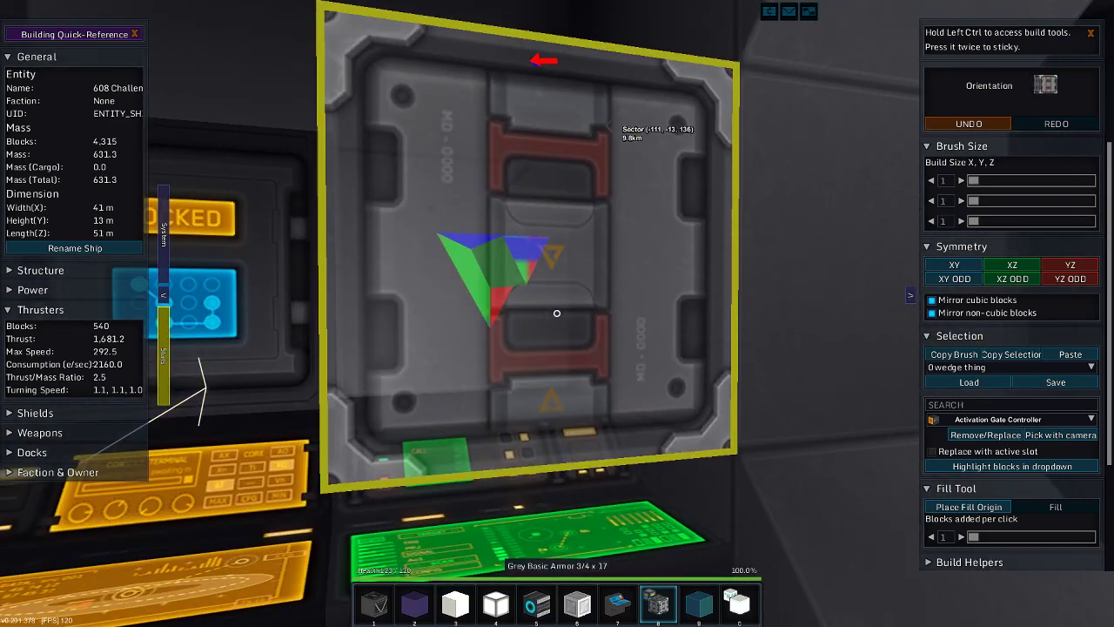
left_click(557, 313)
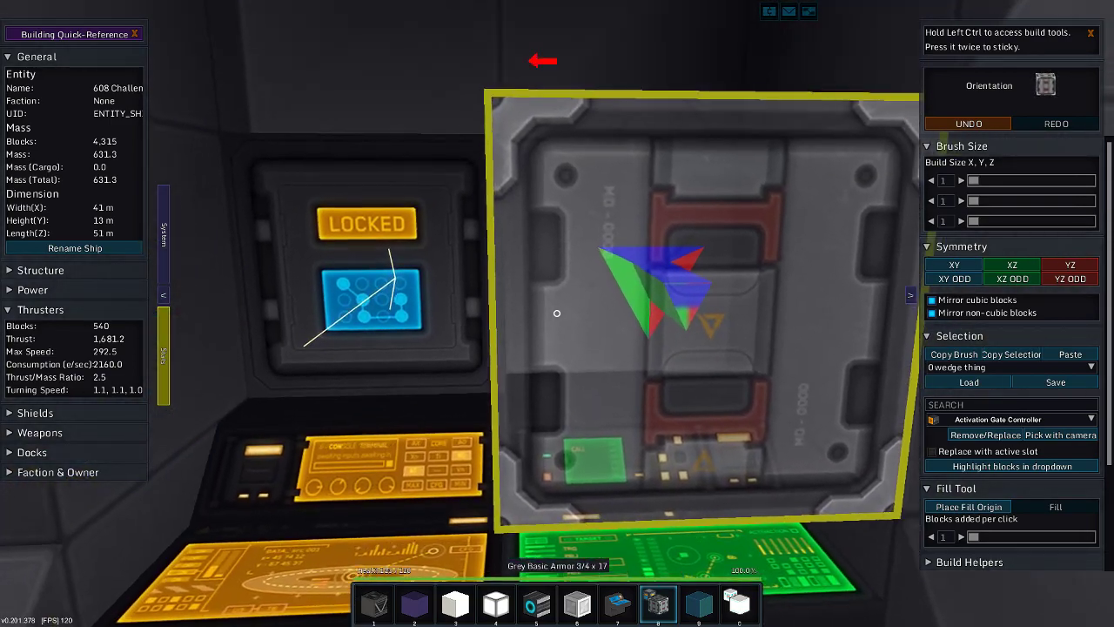
- Drag the Display Module from the Creative Mode grid onto hotbar slot 8
key("i")
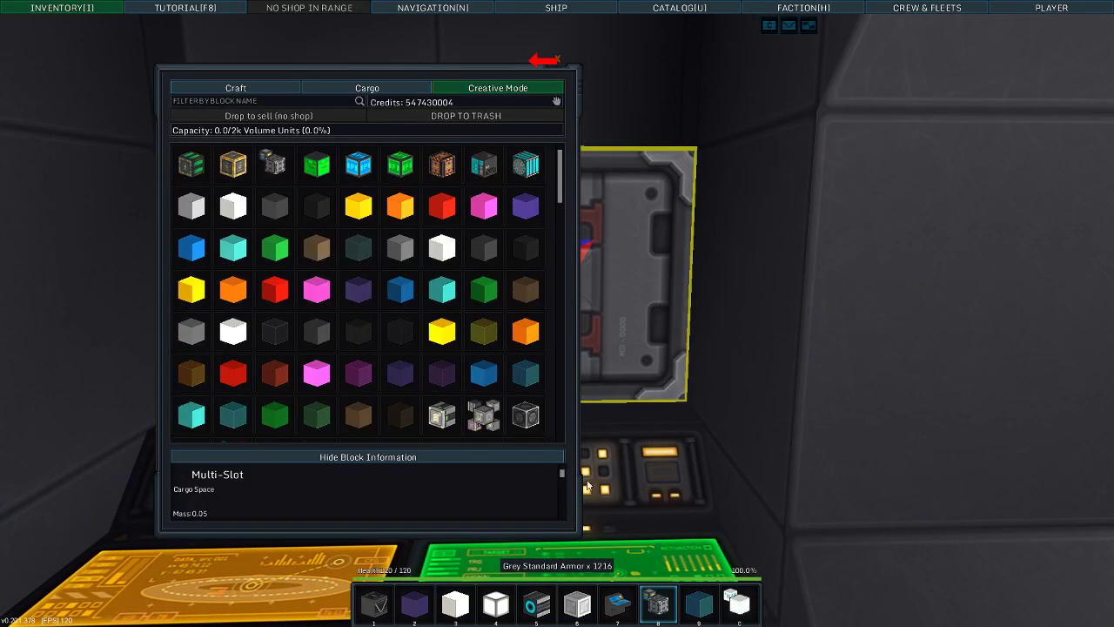
scroll(526, 283, "down", 5)
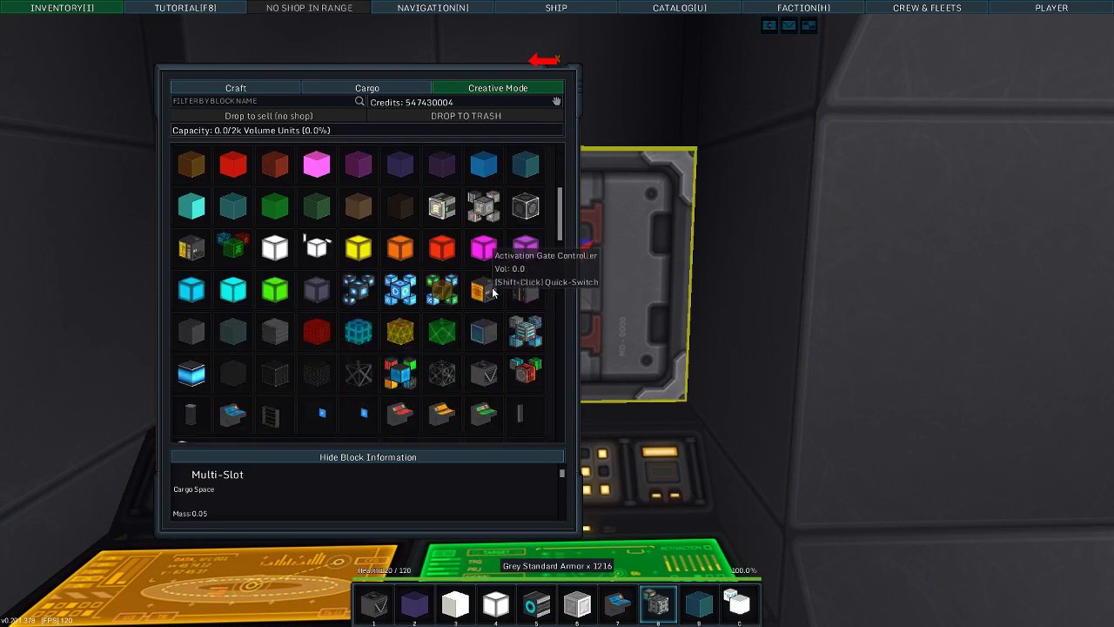
left_click_drag(484, 330, 658, 602)
- Place the Display Module beside the locked panel with [name] as its first line
key("i")
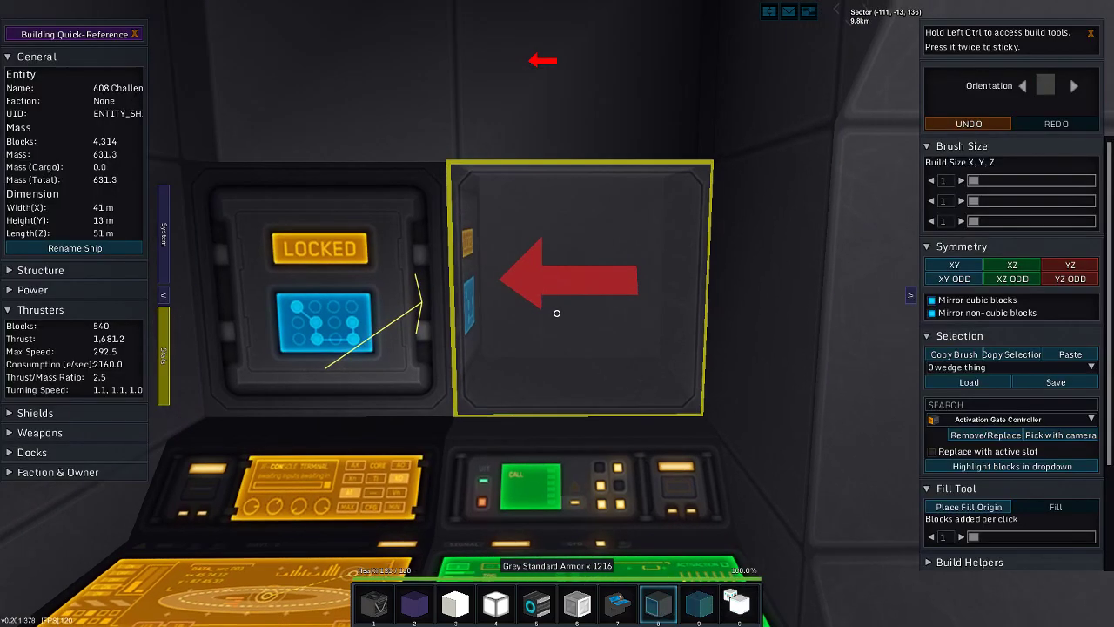
key("9")
key("8")
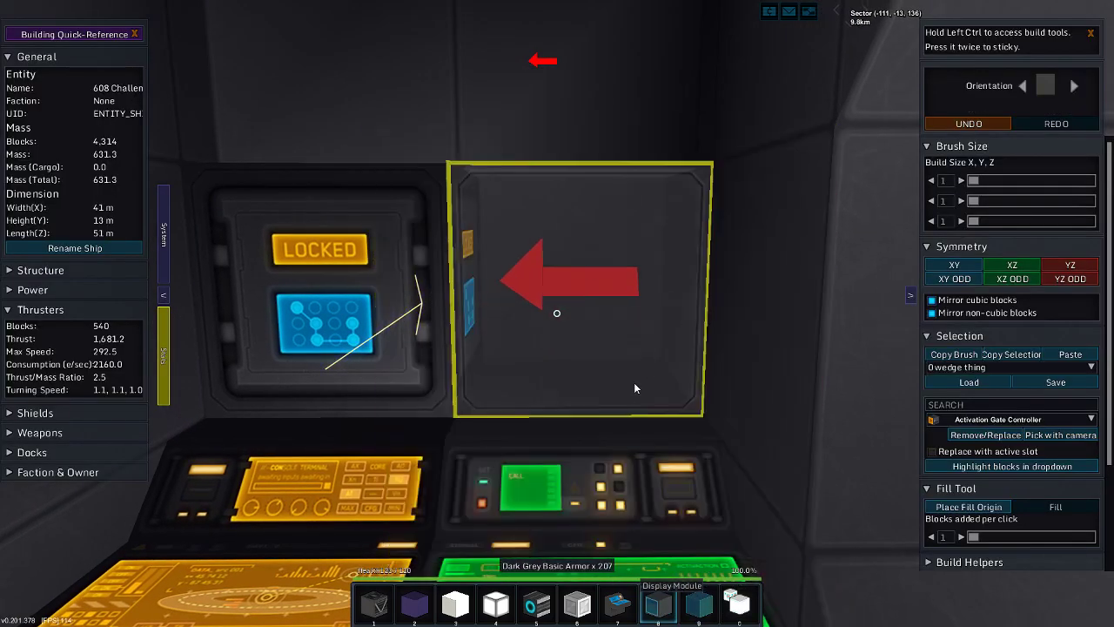
right_click(628, 374)
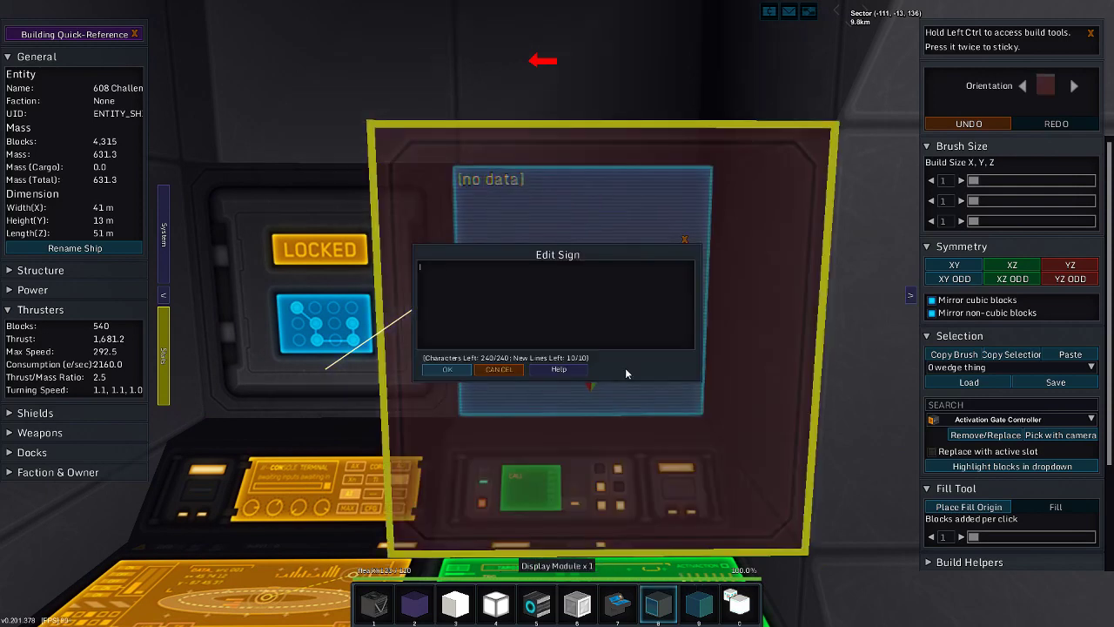
type("[name]")
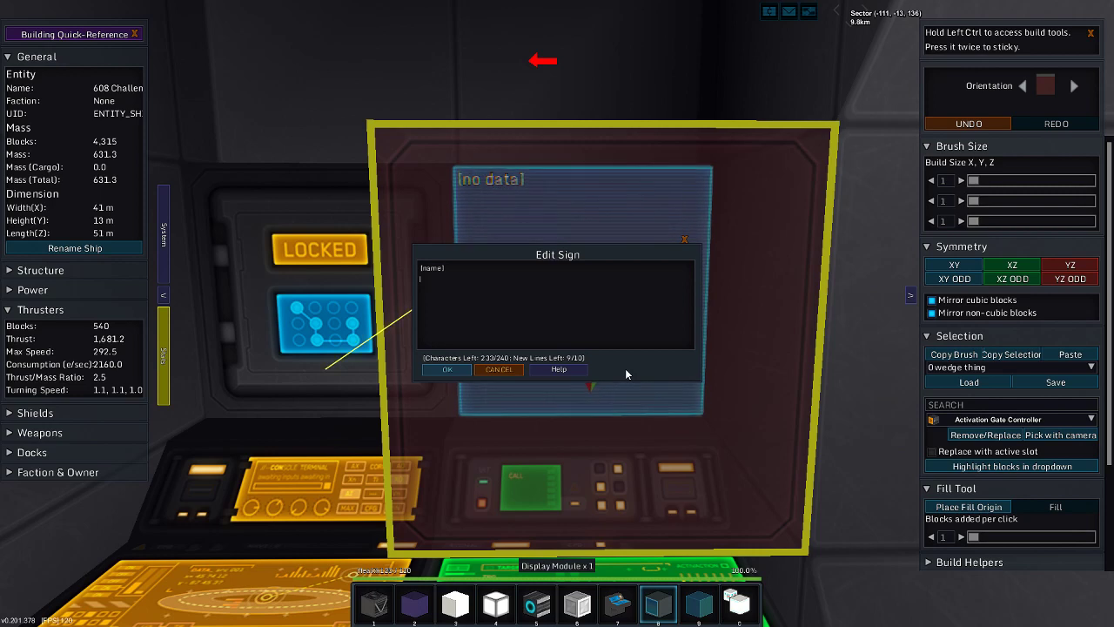
key("Return")
left_click(461, 369)
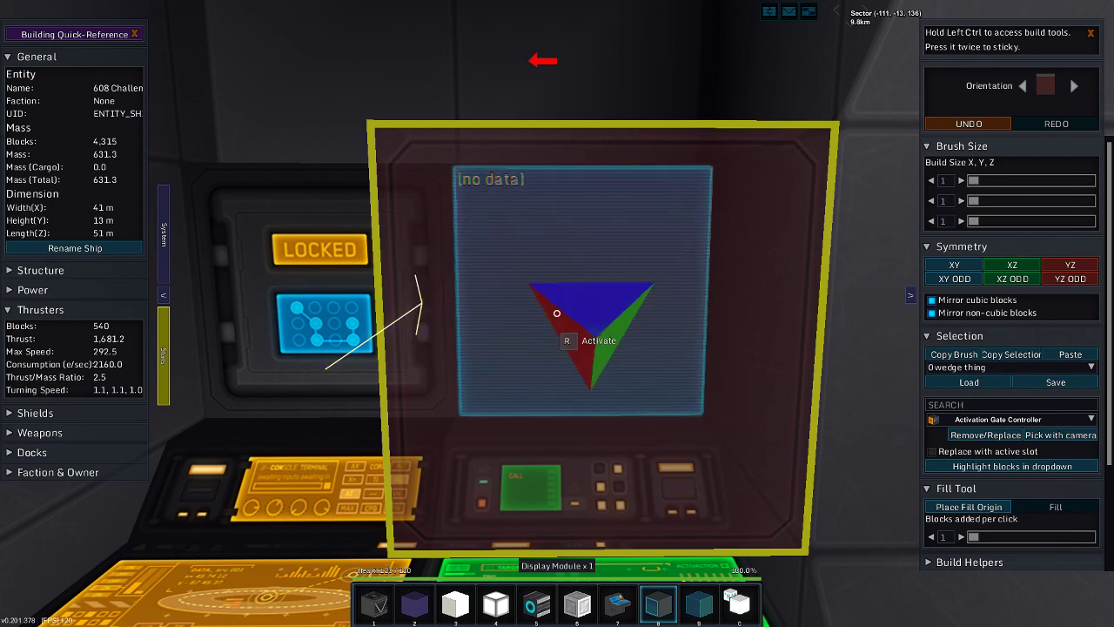
key("r")
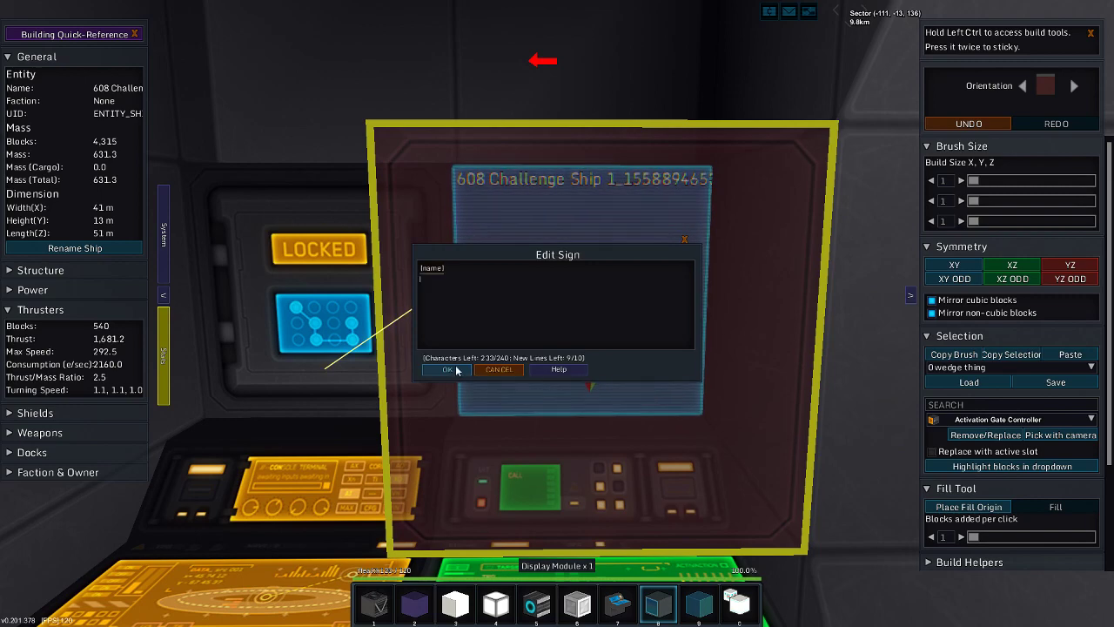
left_click(453, 369)
key("r")
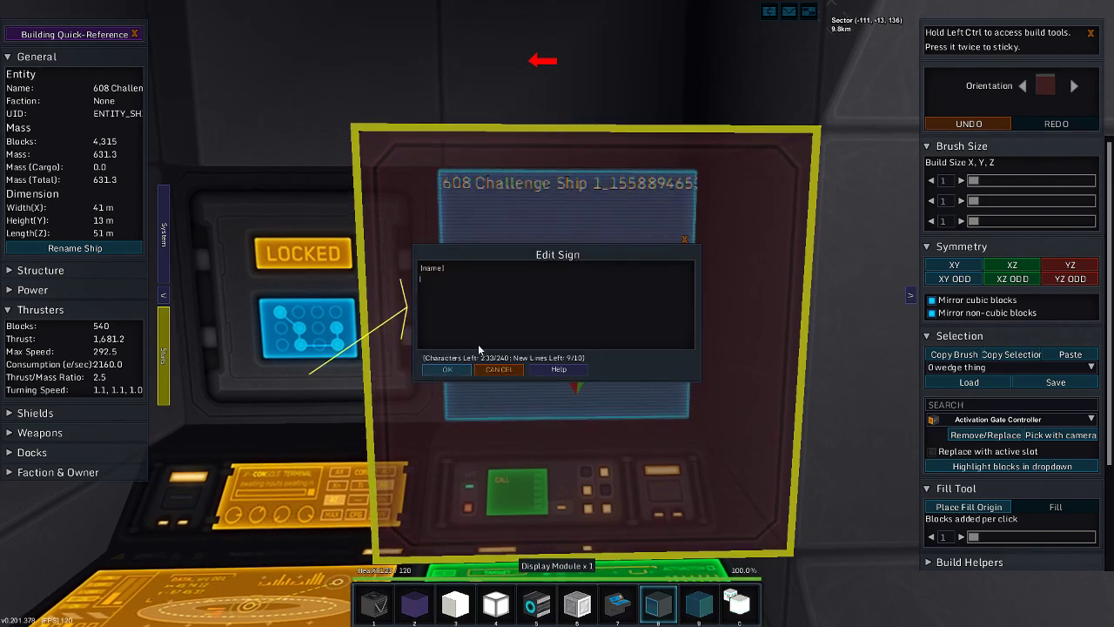
- Add a ----- divider and a 'Shields:' line using the shield percent variable
type("-----")
key("Return")
type("ghields")
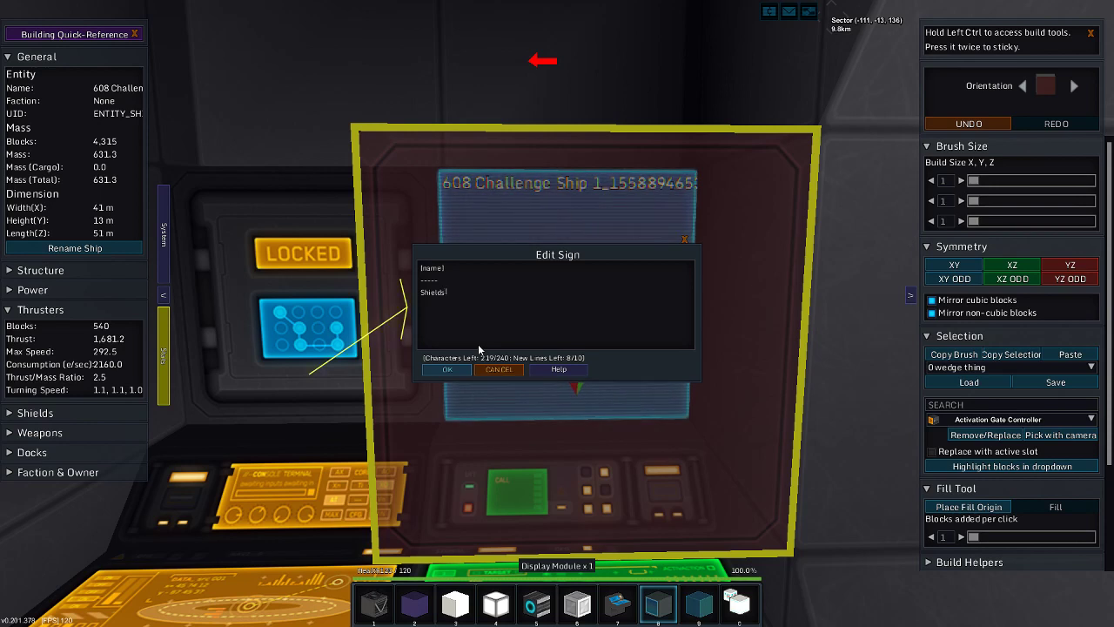
type(": [")
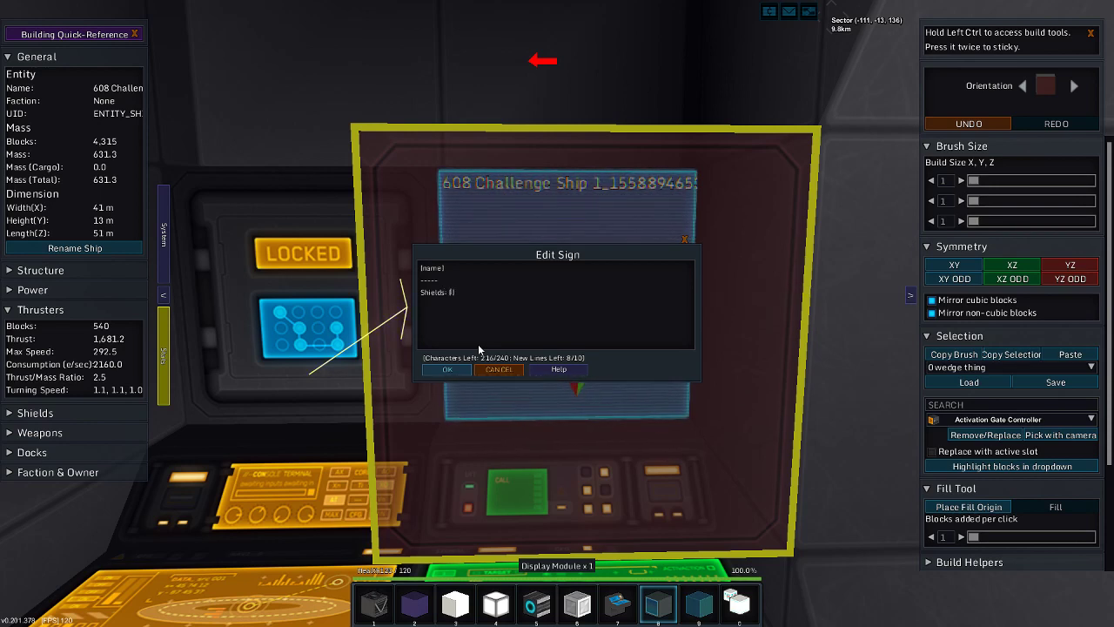
type("shiled]")
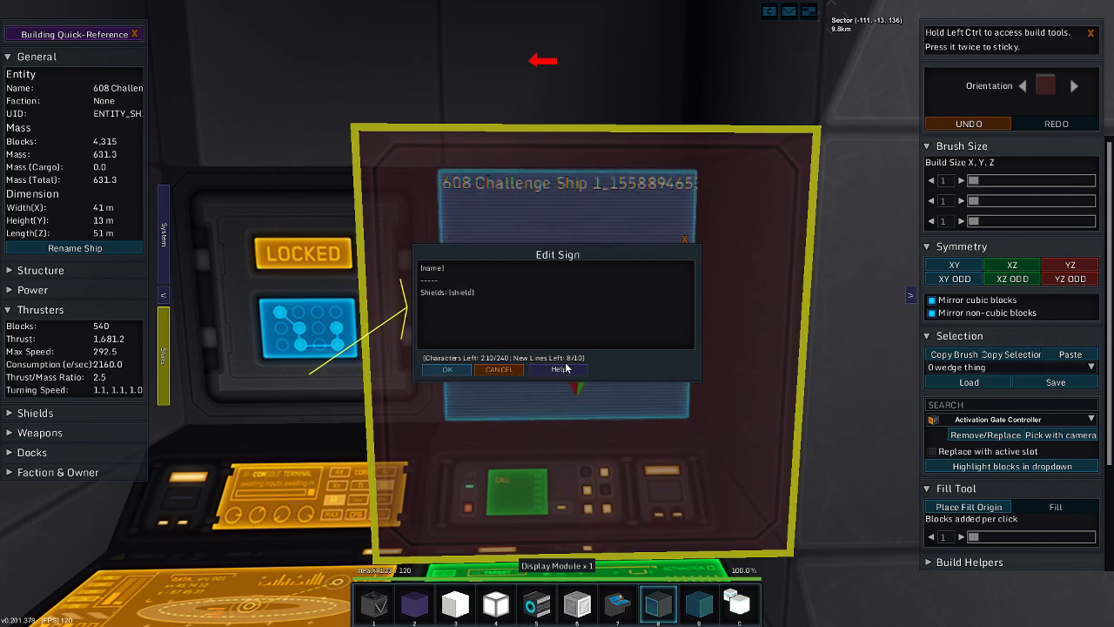
left_click(559, 368)
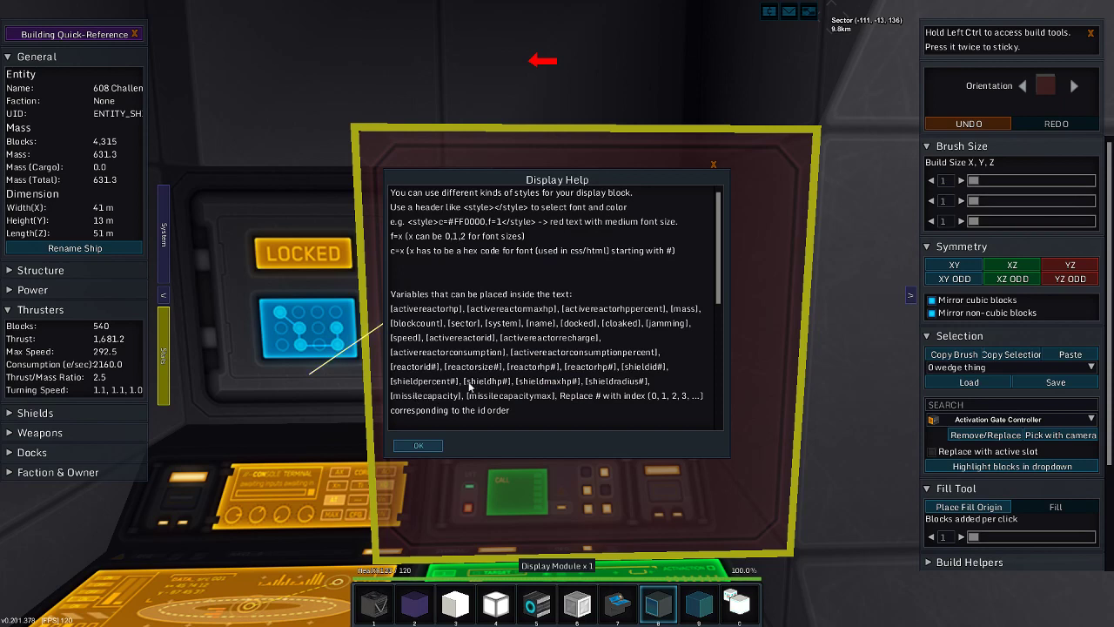
key("Escape")
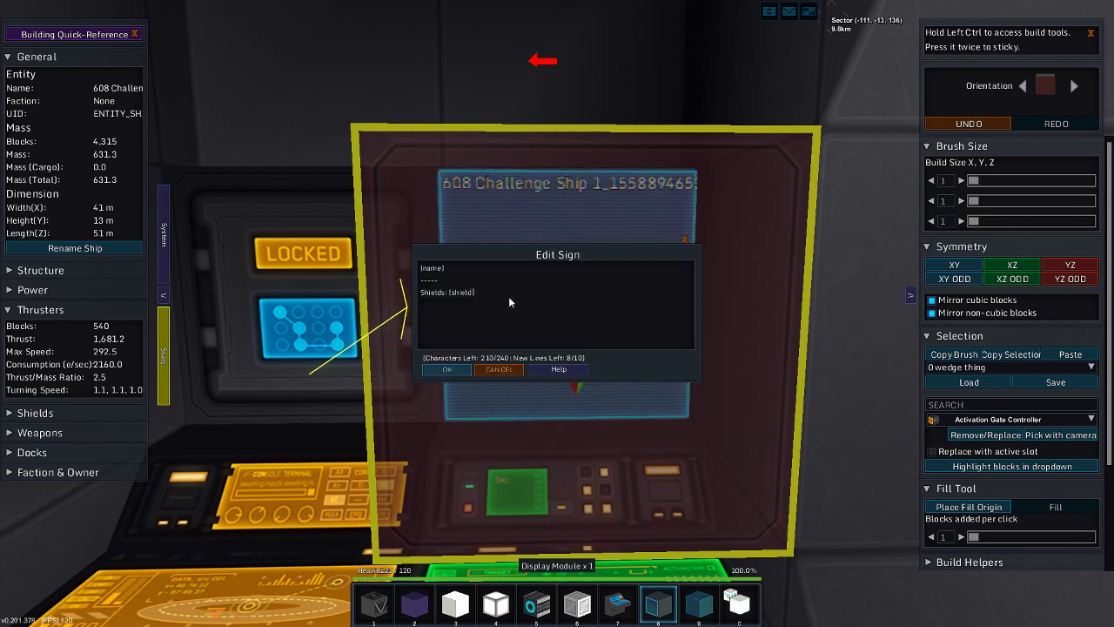
type("pd")
key("BackSpace")
type("ercent")
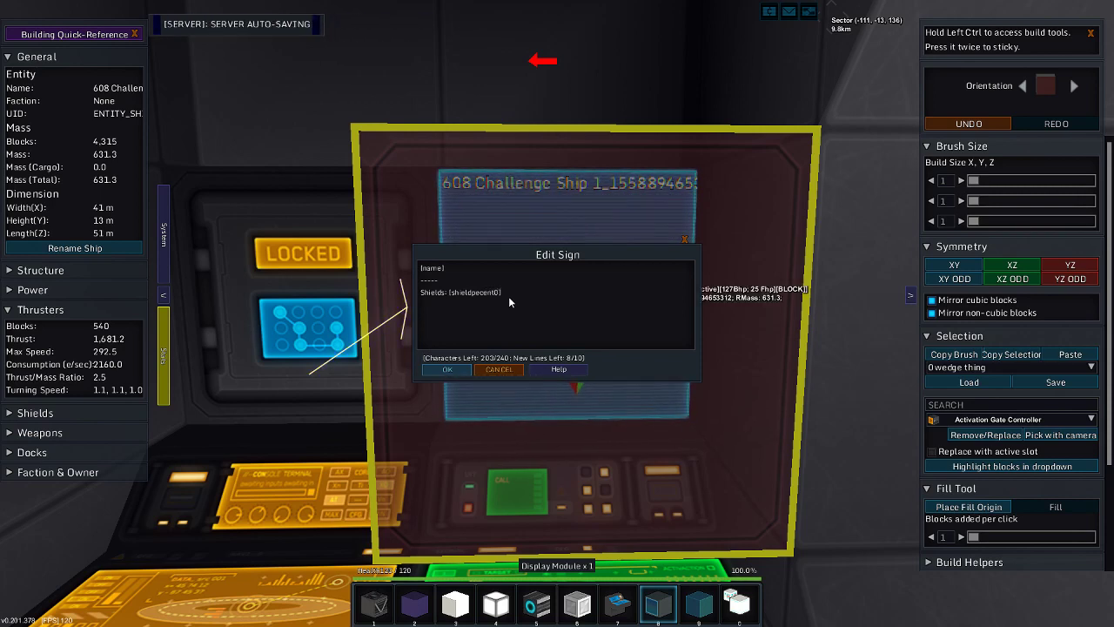
type("%")
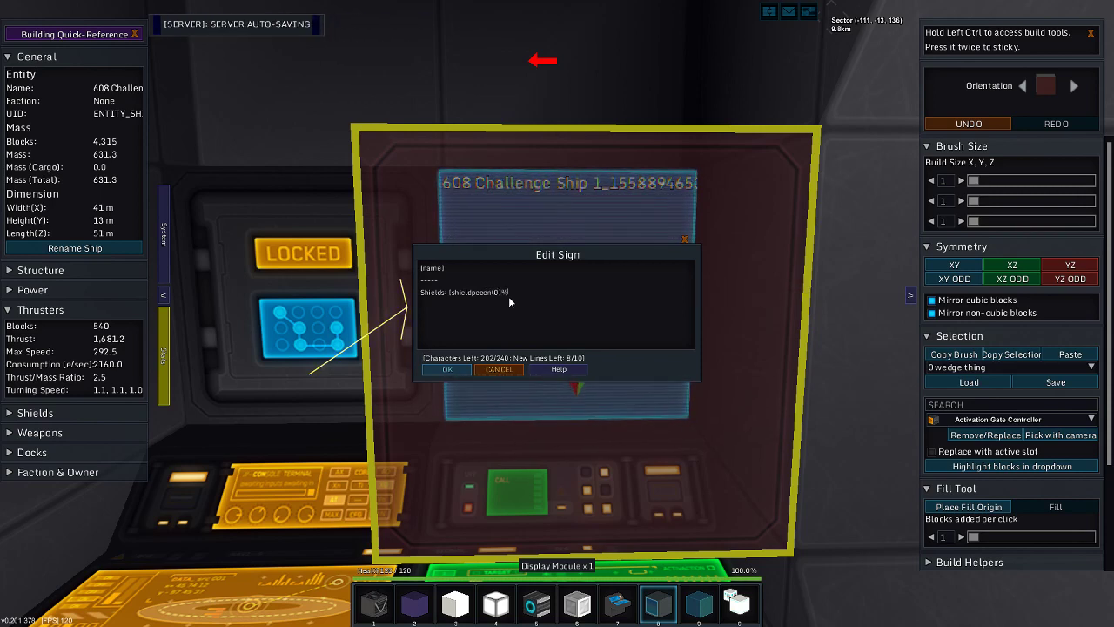
left_click(447, 369)
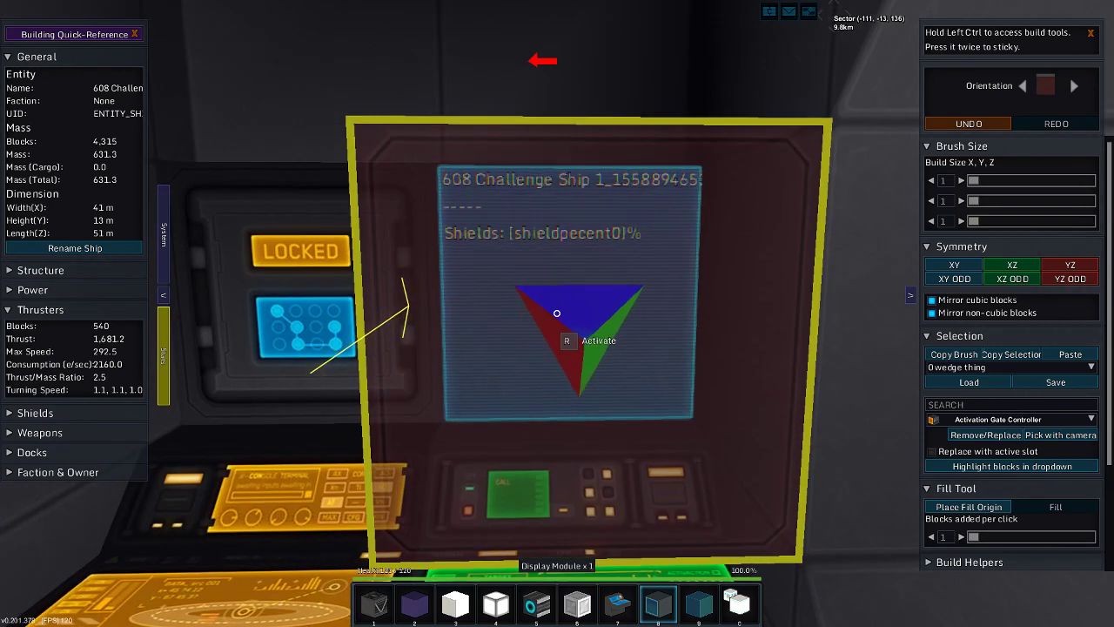
- Fix the misspelled shield variable so the display reads Shields: 100.0%
key("r")
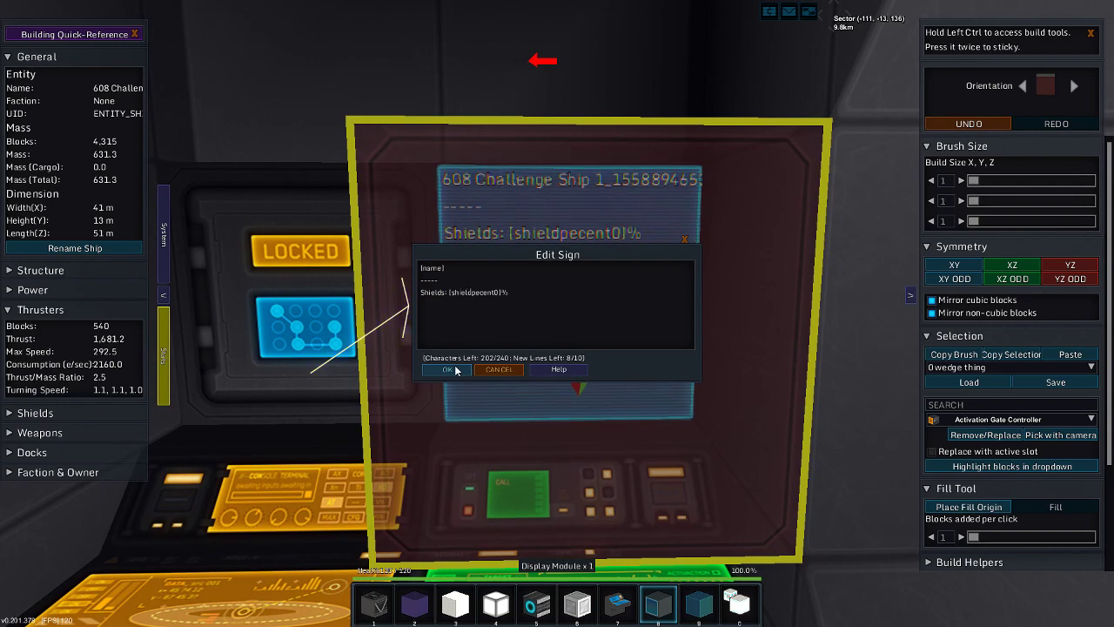
type("r")
key("Return")
key("BackSpace")
left_click(455, 370)
- Add a 'Reactor:' line using the active reactor consumption percent variable, showing 23.0%
key("s")
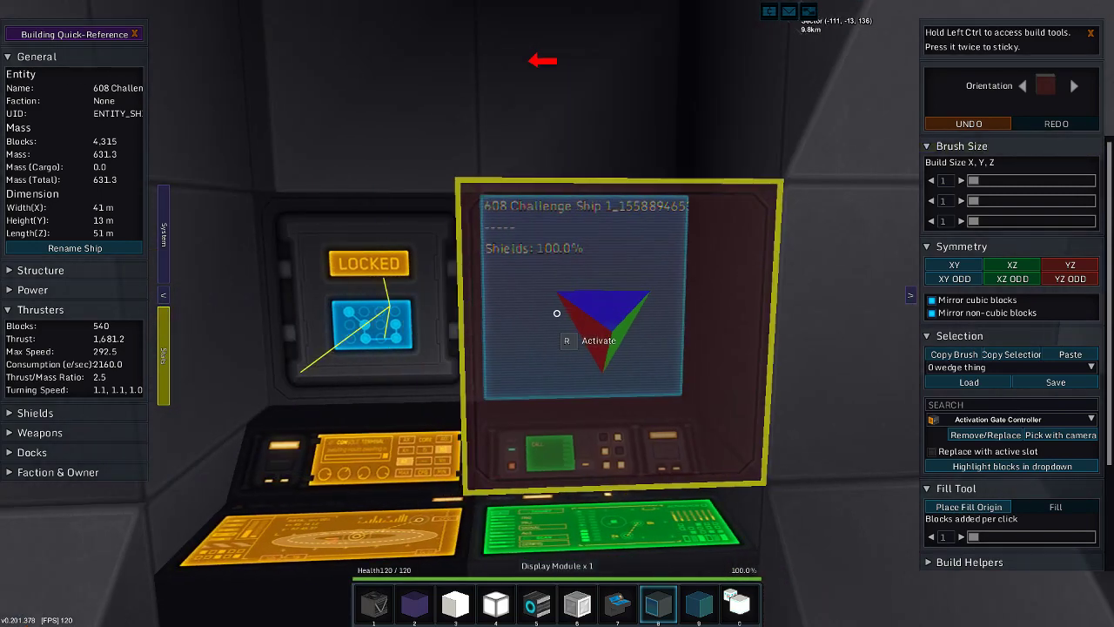
key("r")
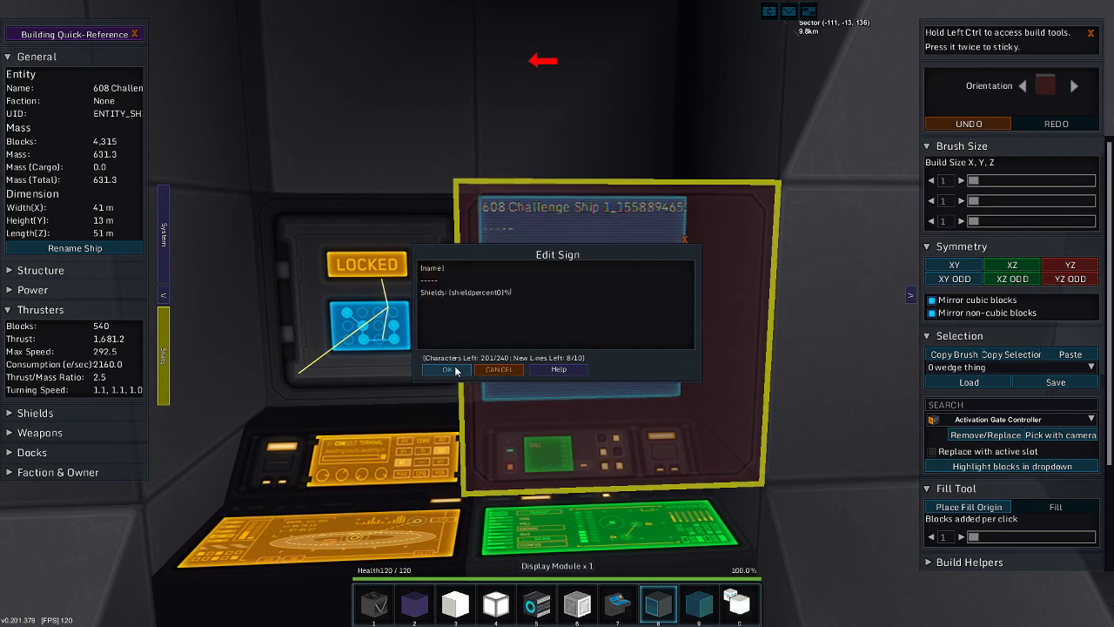
type("rea")
type("e")
type("actor: [")
left_click(562, 370)
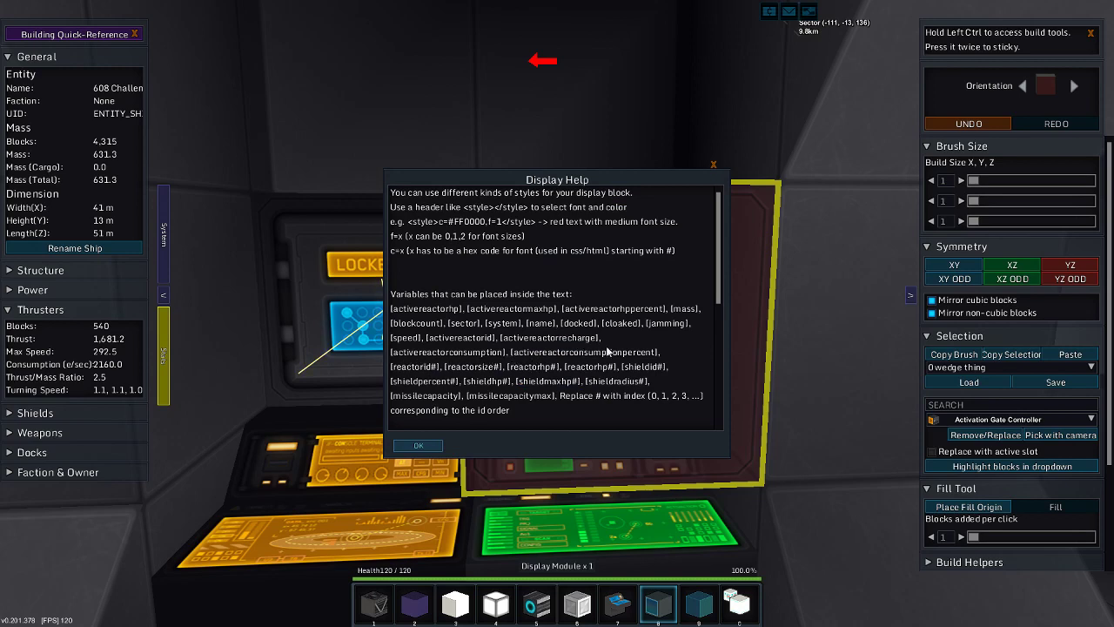
key("Escape")
type("activered")
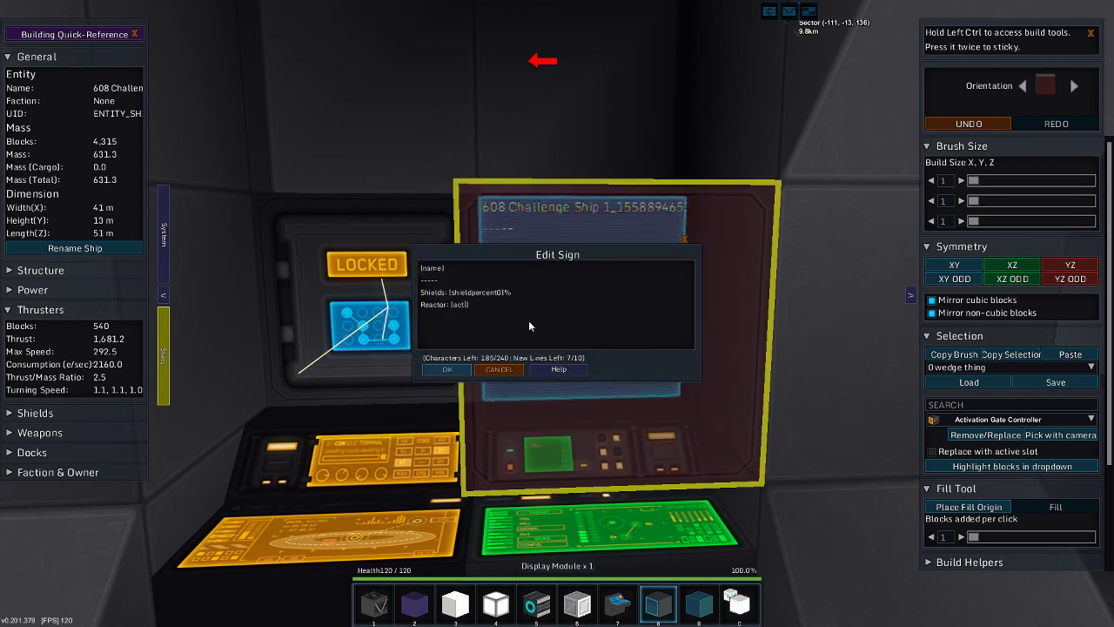
type("ctorconsumptionpercent}%")
- Move to the floor beside the bridge console and set five thruster modules into it
key("w")
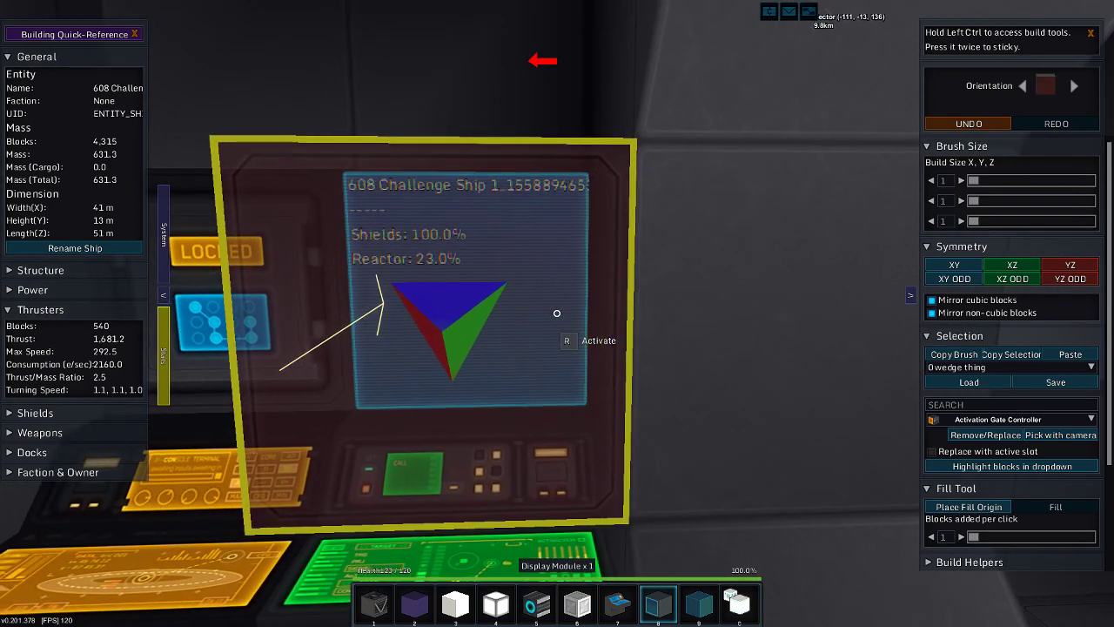
key("s")
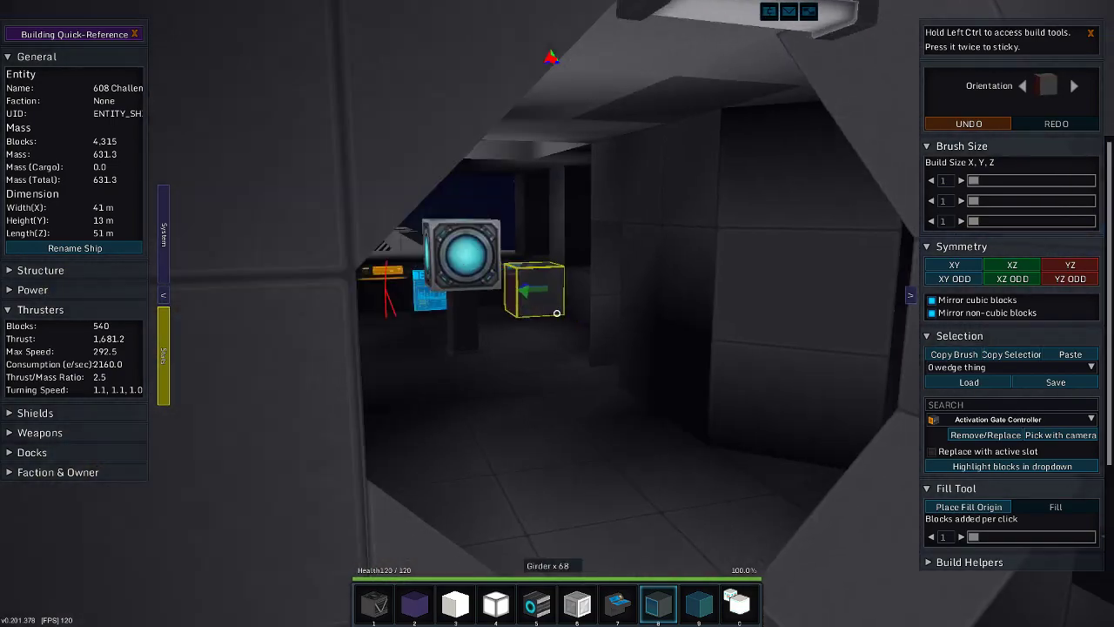
key("w")
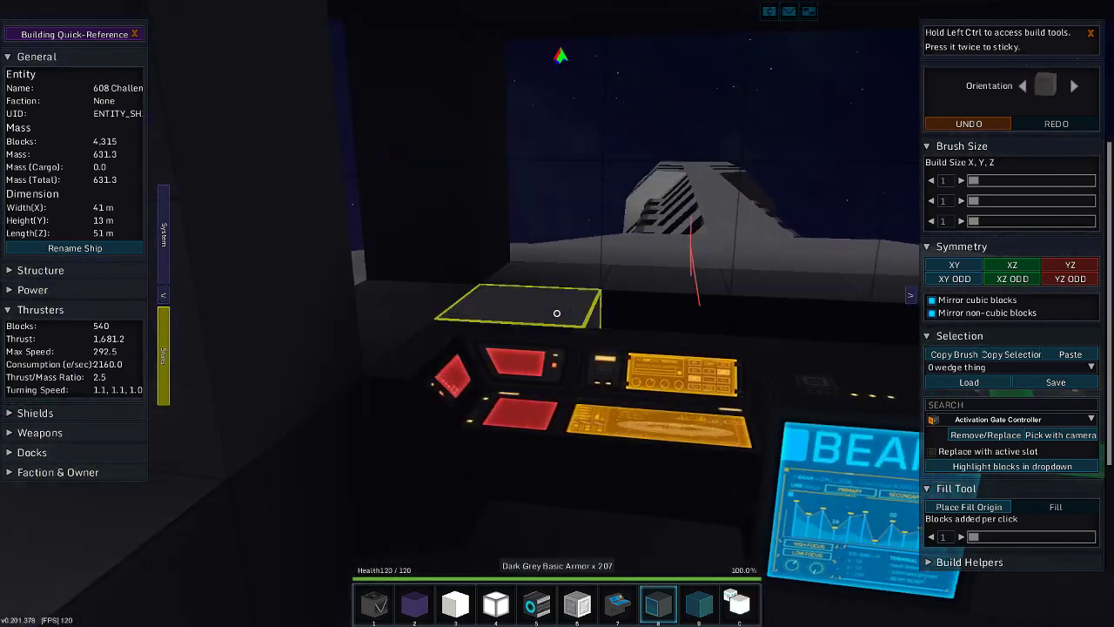
key("w")
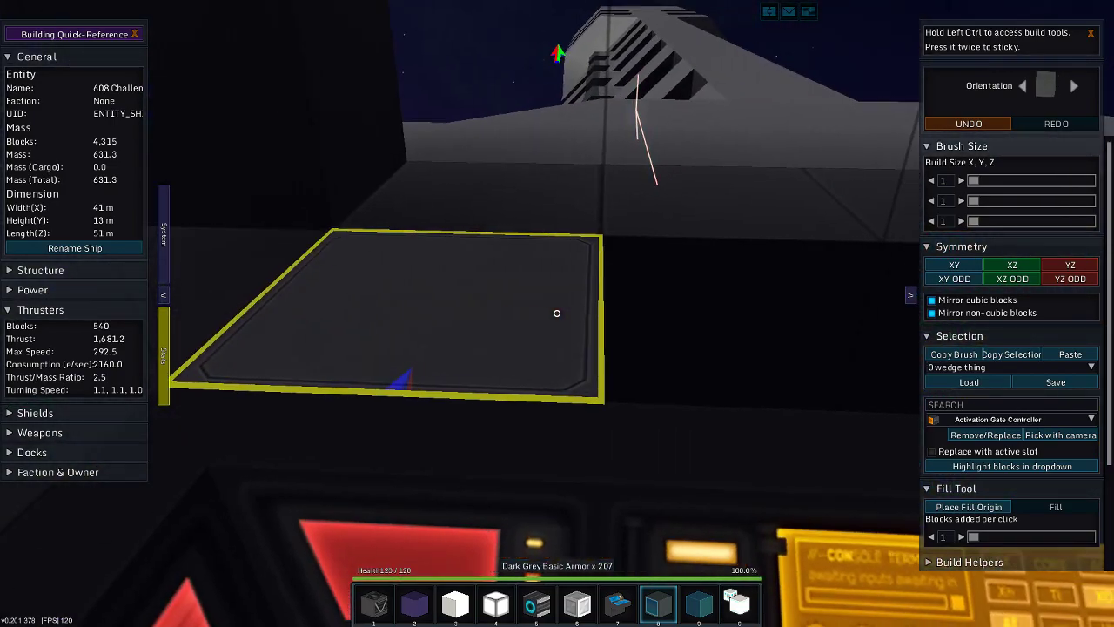
key("w")
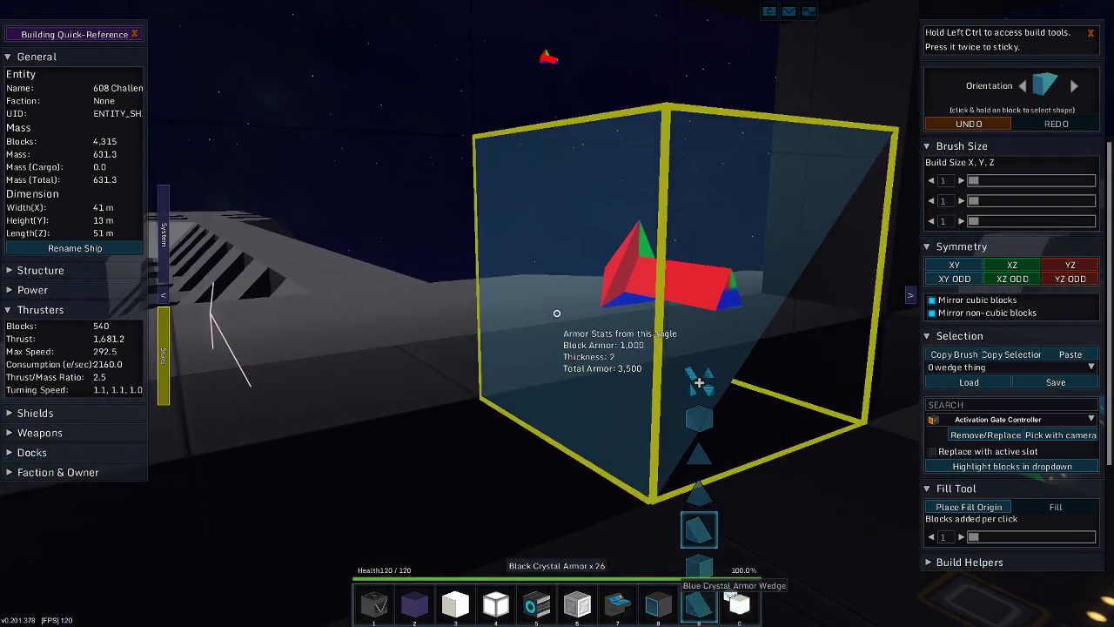
scroll(557, 314, "down", 3)
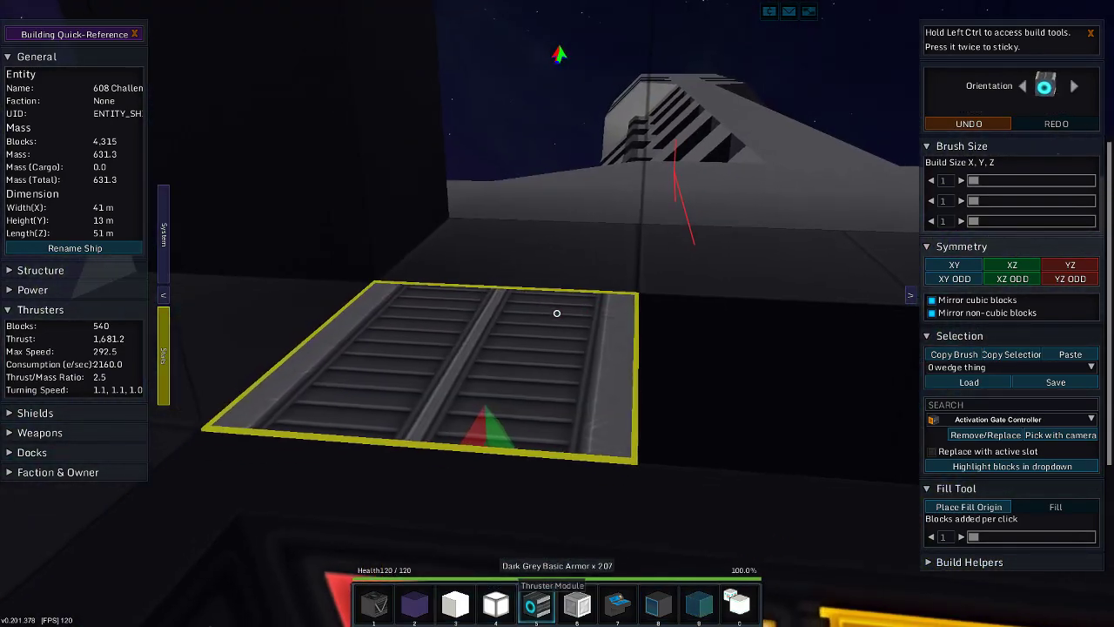
left_click(557, 314)
left_click(557, 313)
left_click(556, 314)
left_click(557, 314)
left_click(557, 314)
- Fly down the octagonal corridor and add Brown Basic Armor to the hotbar
key("s")
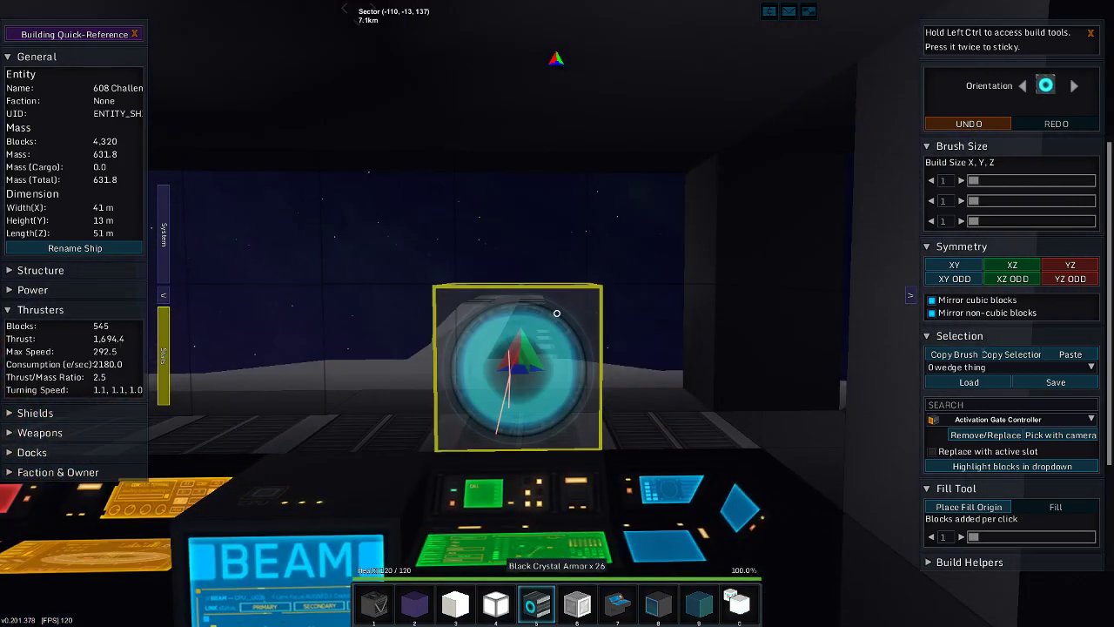
key("a")
key("w")
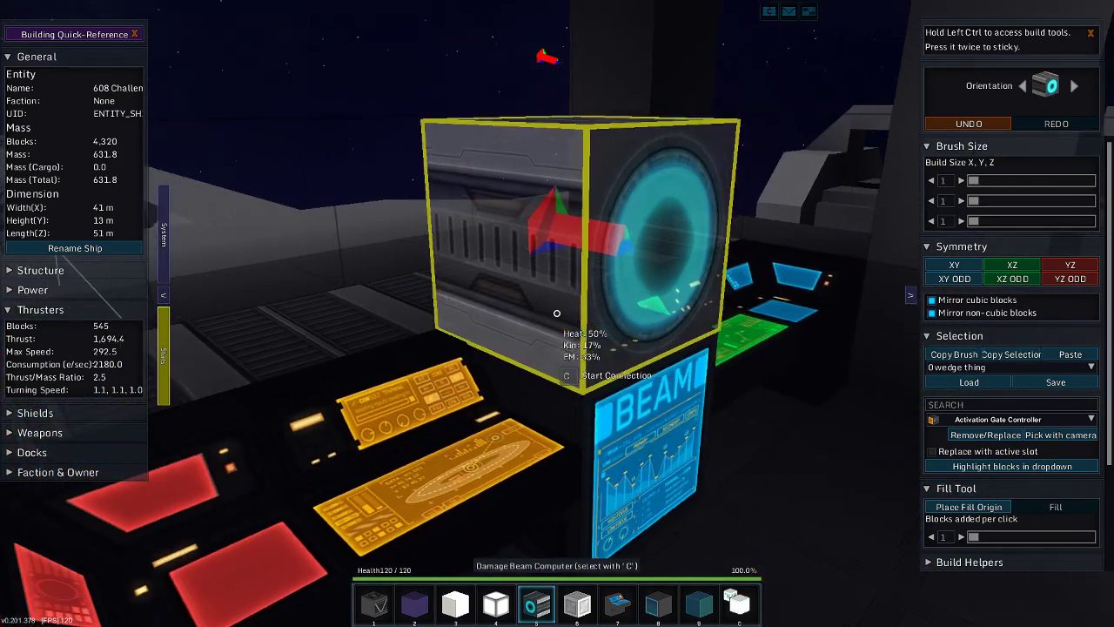
key("w")
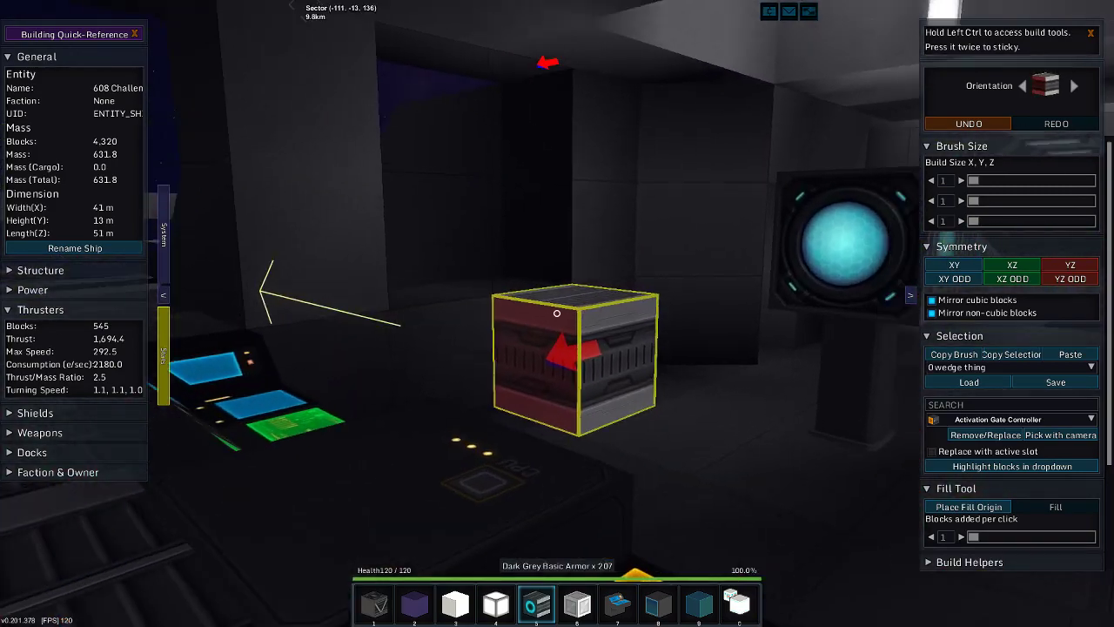
key("w")
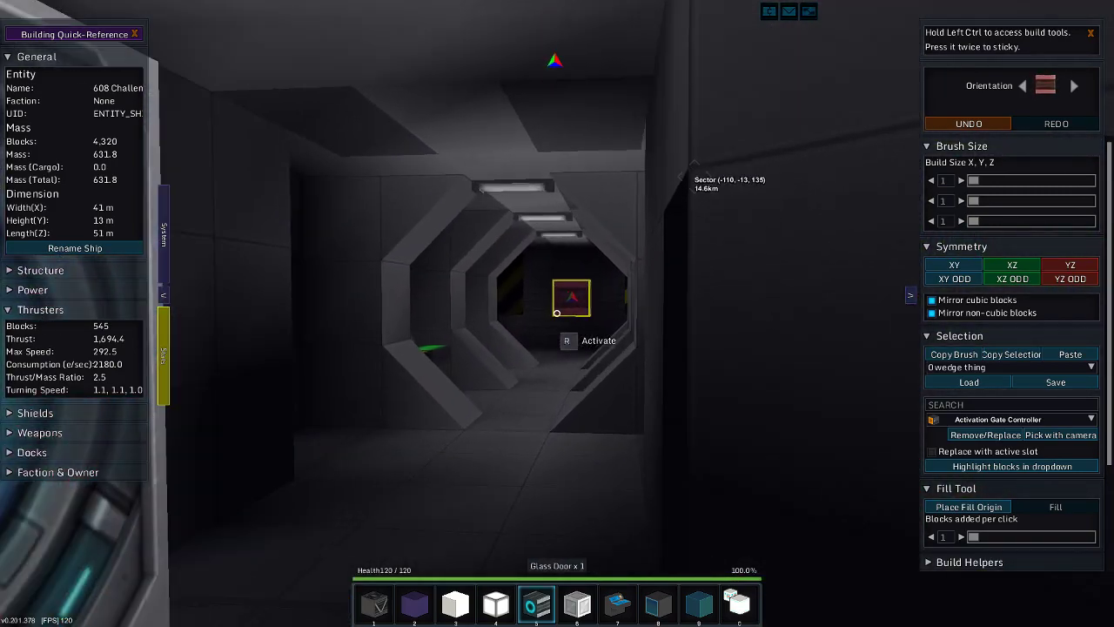
key("w")
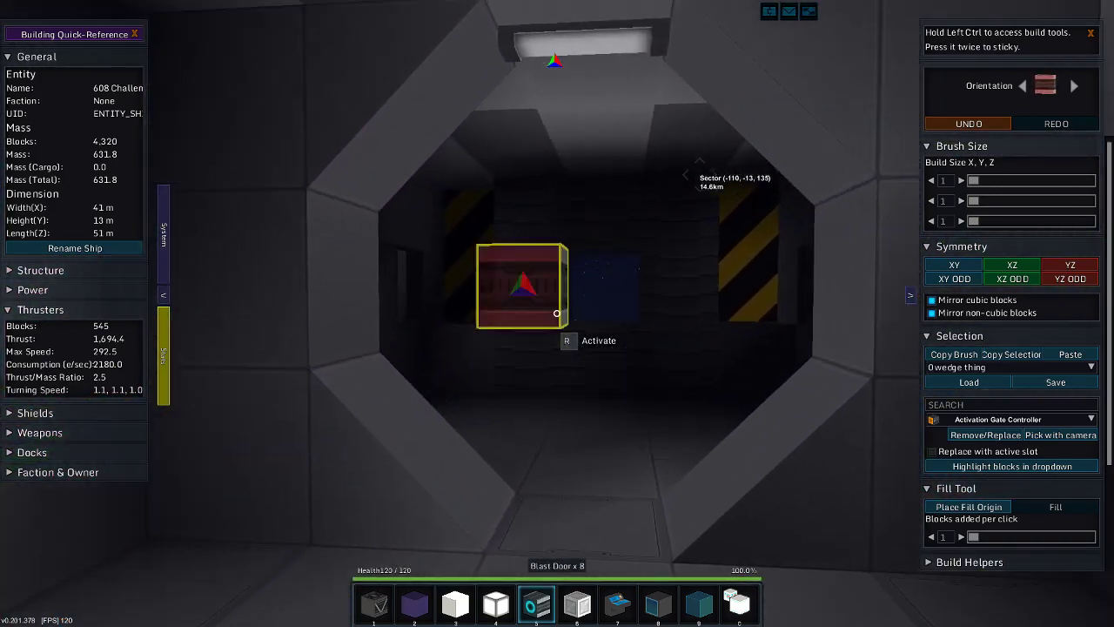
key("w")
key("i")
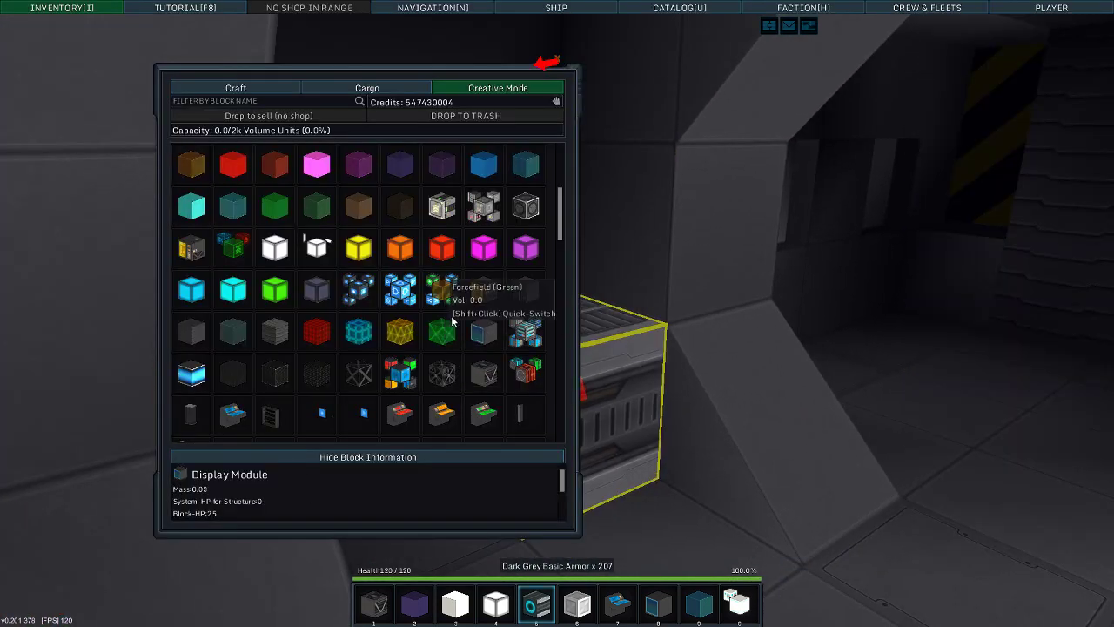
scroll(453, 311, "up", 3)
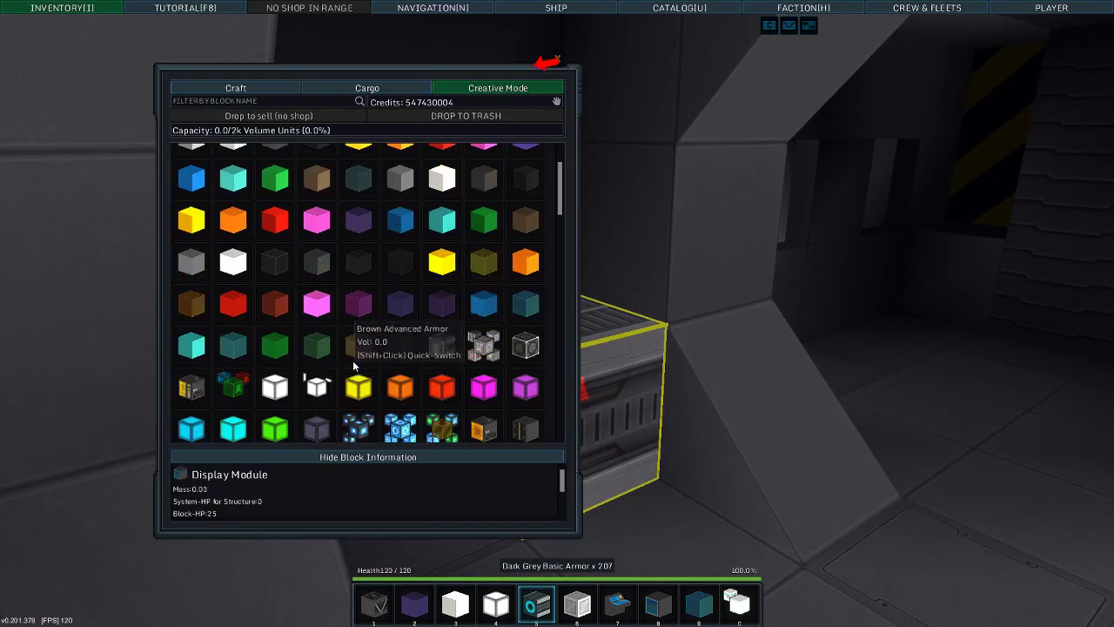
scroll(331, 313, "up", 2)
left_click(319, 249)
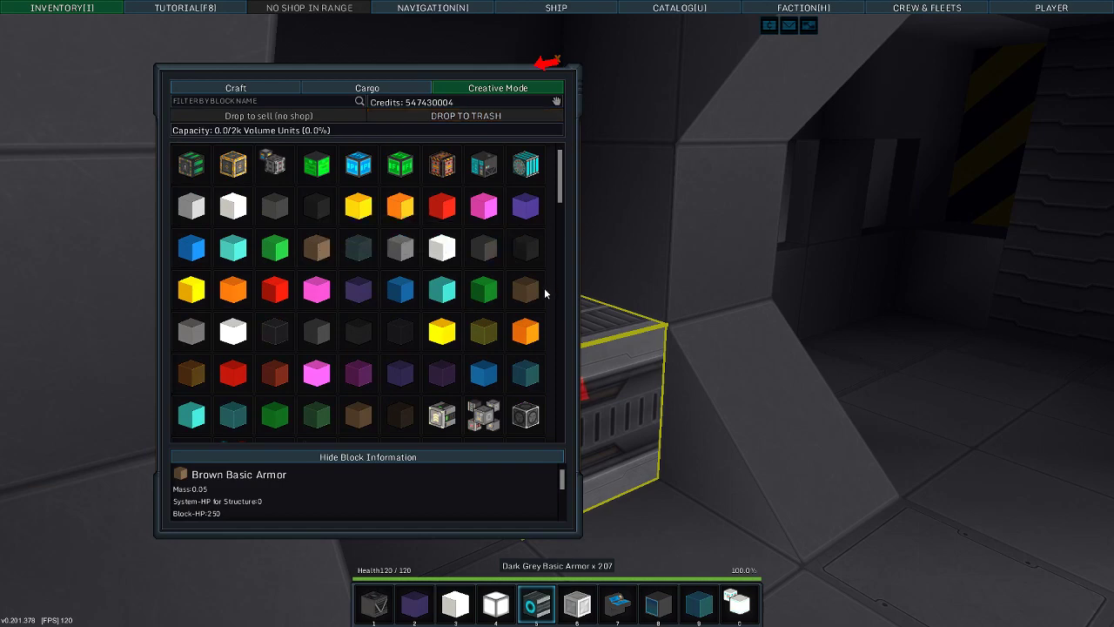
left_click_drag(751, 599, 742, 601)
key("i")
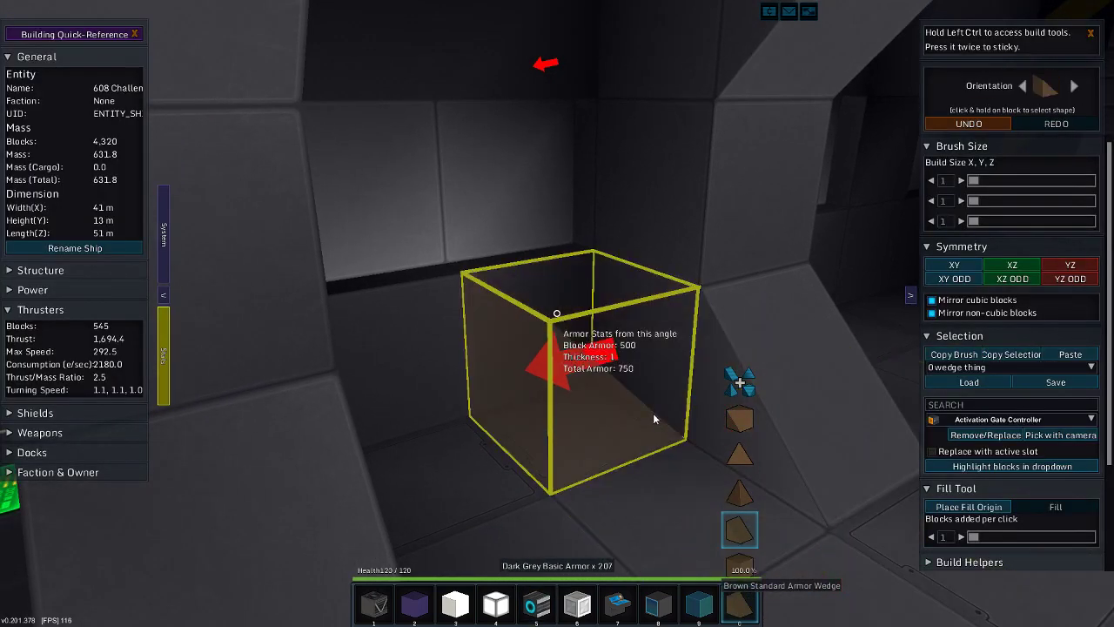
- Place brown armor wedges in the corridor corners and along both wall bases
left_click(651, 412)
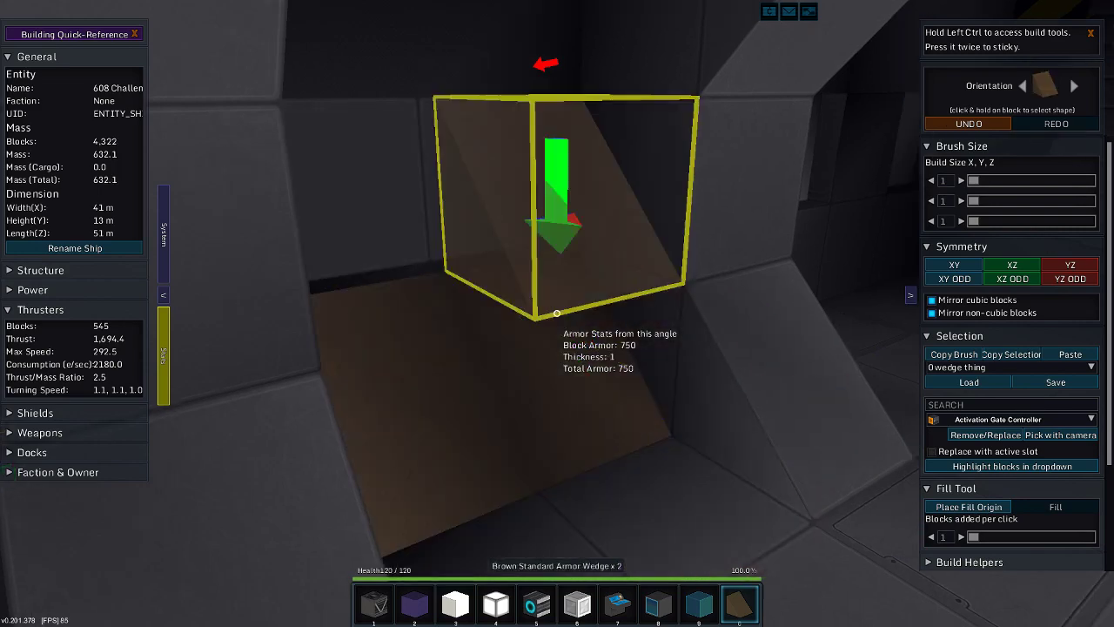
key("ctrl")
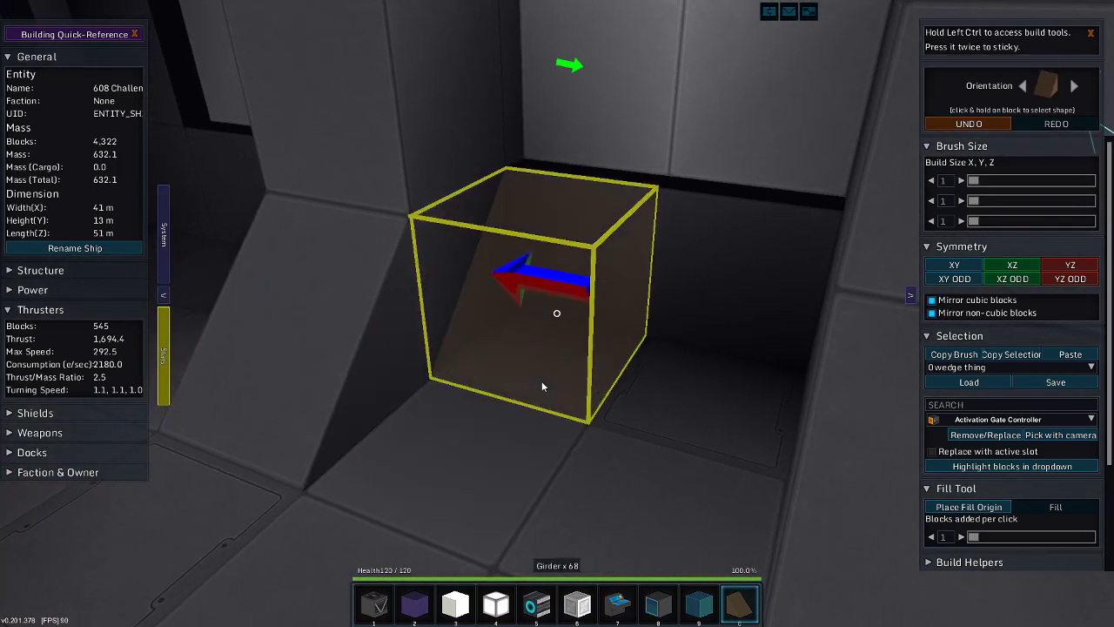
left_click(541, 380)
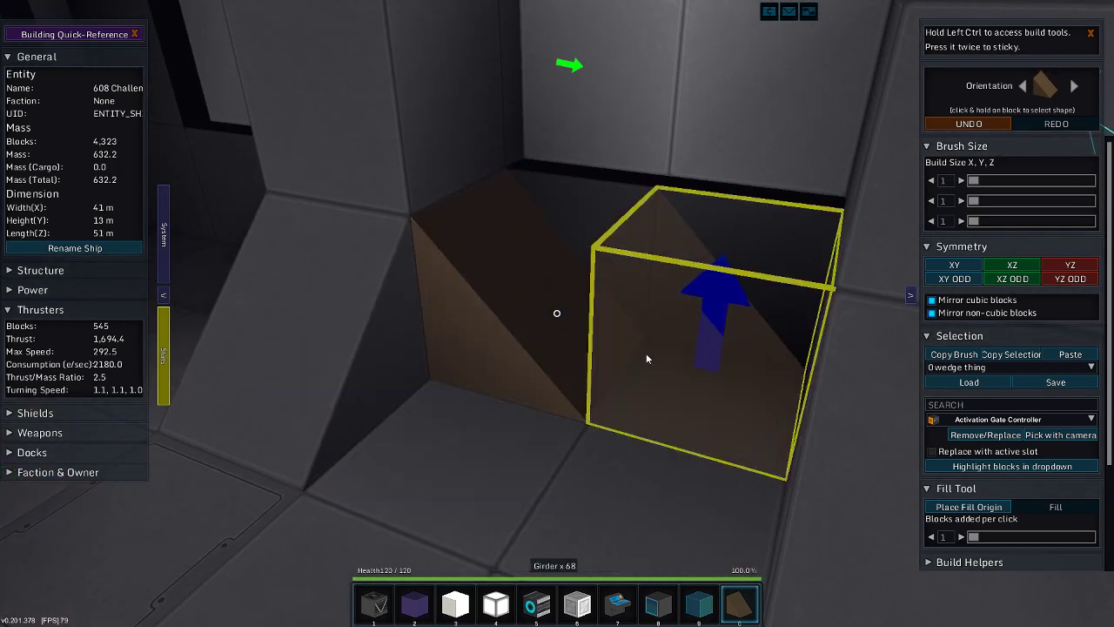
left_click(665, 334)
key("w")
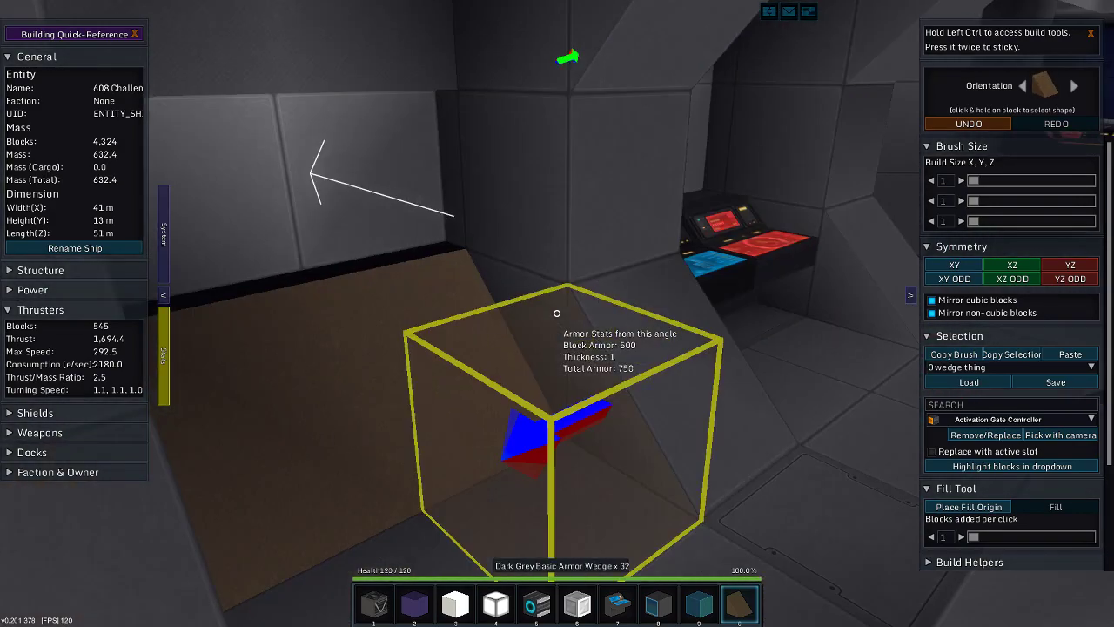
key("d")
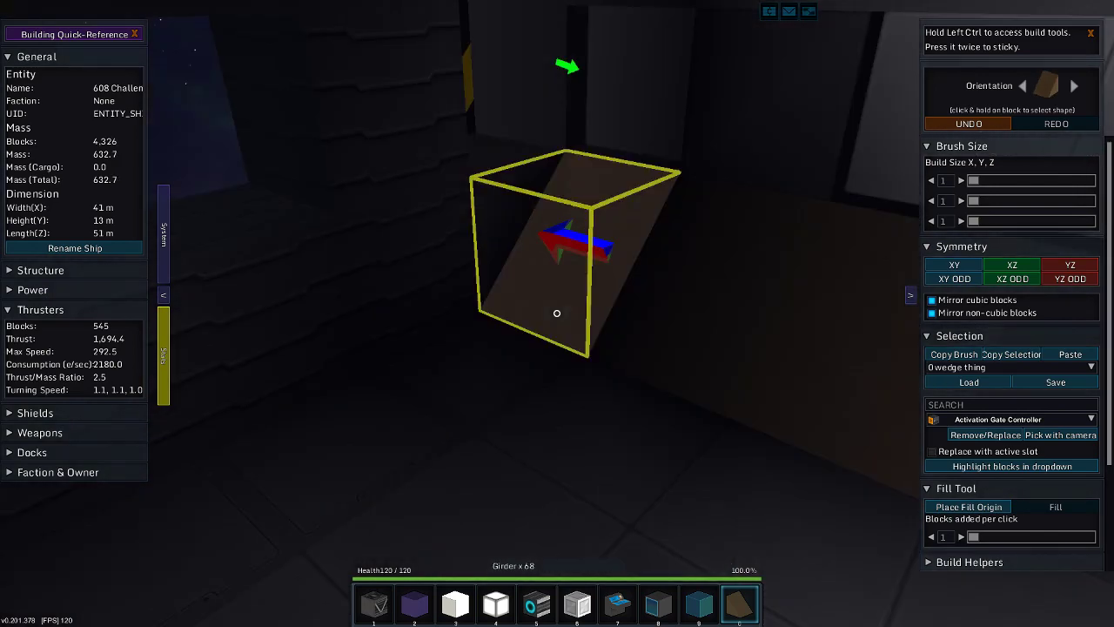
left_click(557, 313)
left_click(557, 313)
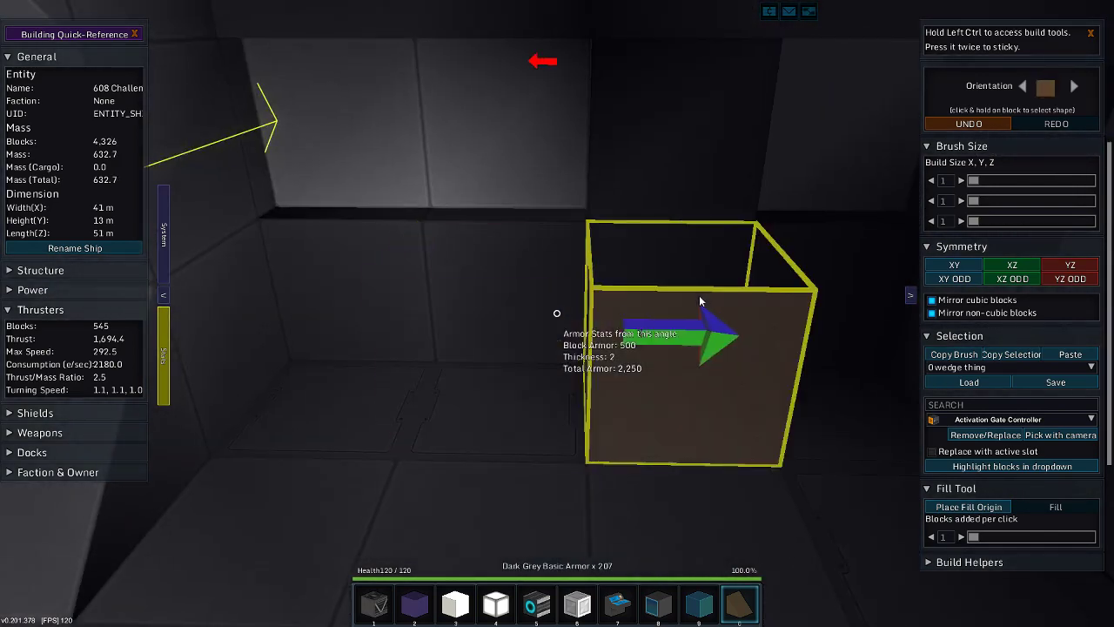
left_click(557, 313)
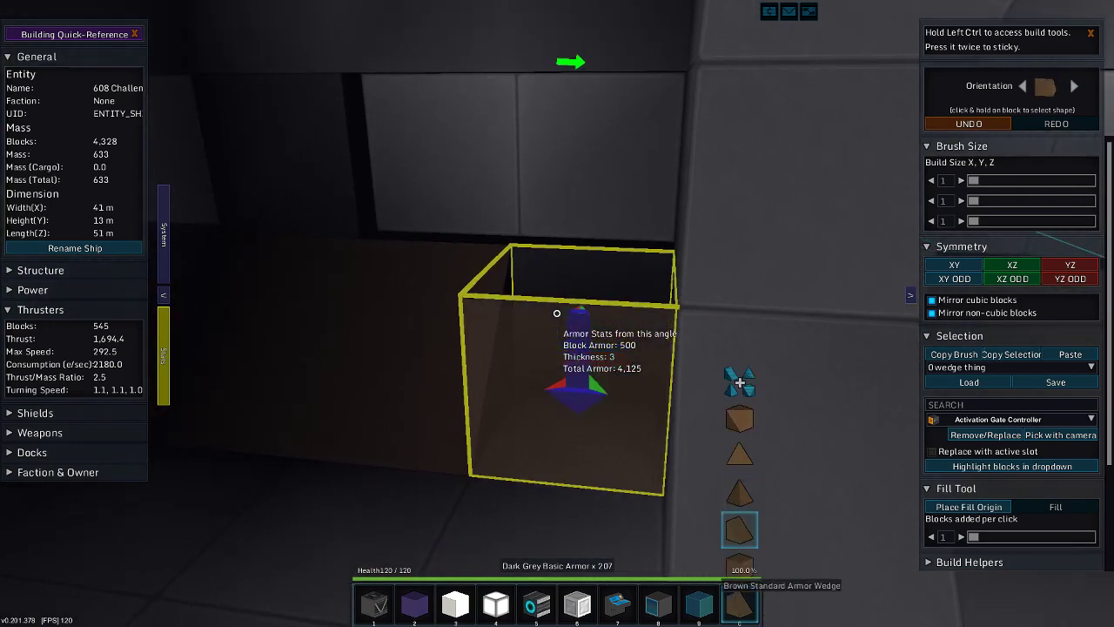
- Switch the brown armor to a half block and place half blocks against the walls and corner
left_click(645, 147)
left_click(659, 268)
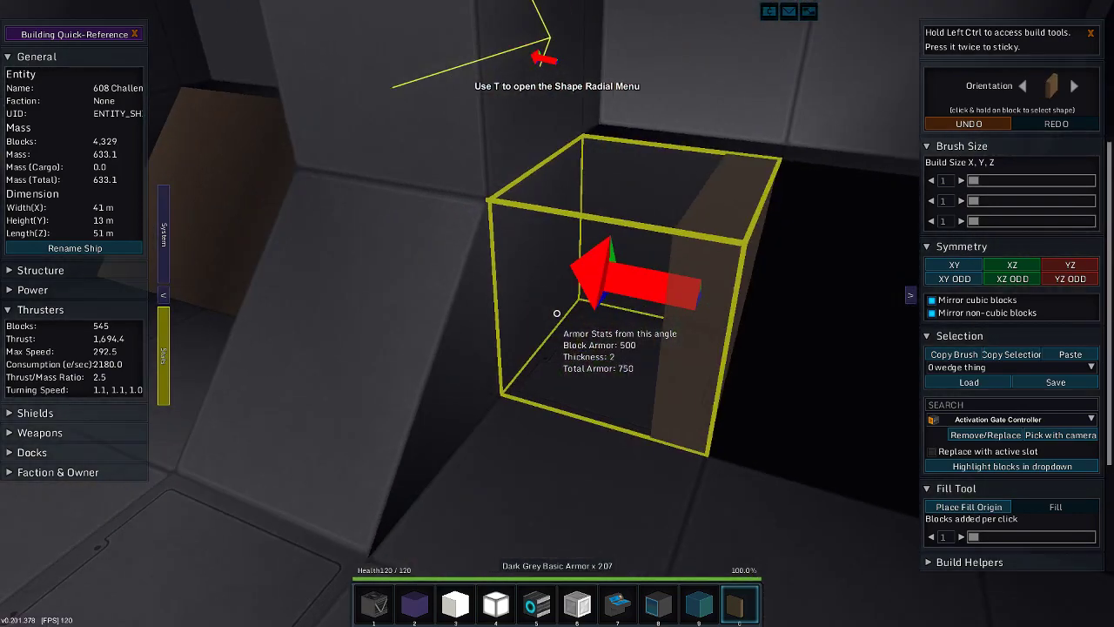
left_click(557, 313)
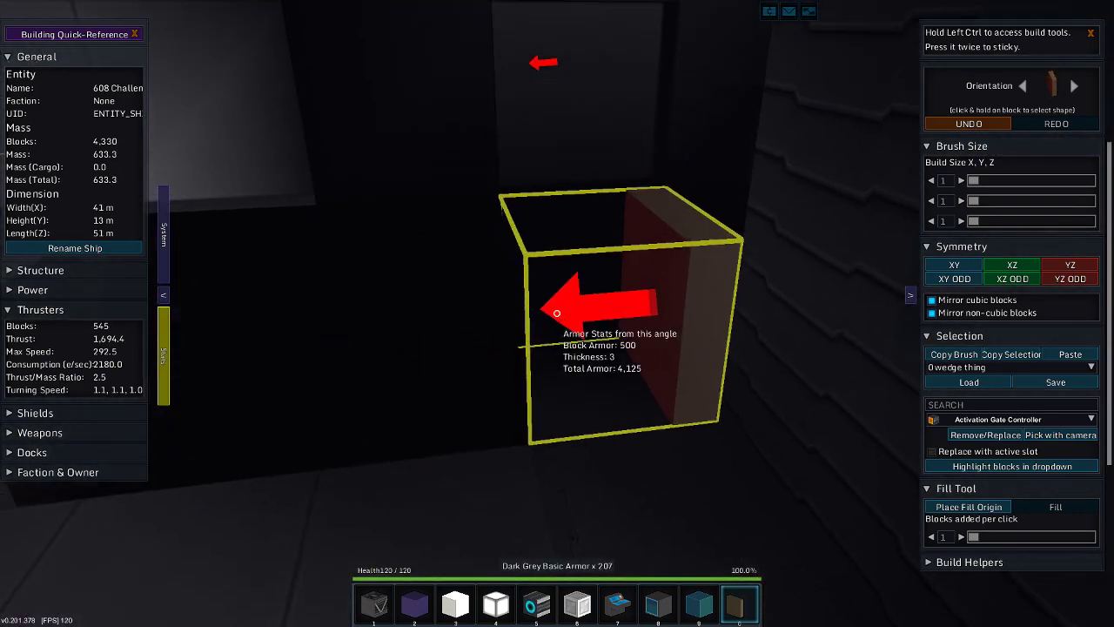
left_click(557, 313)
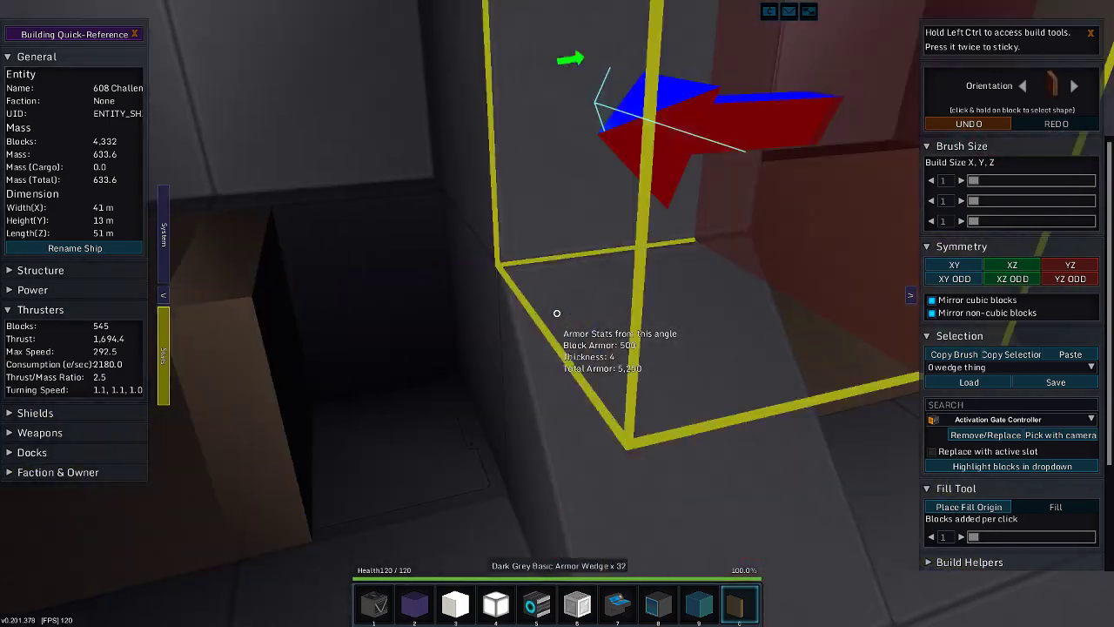
- Move past the ship core and place two red wedges above the BEAM console
key("w")
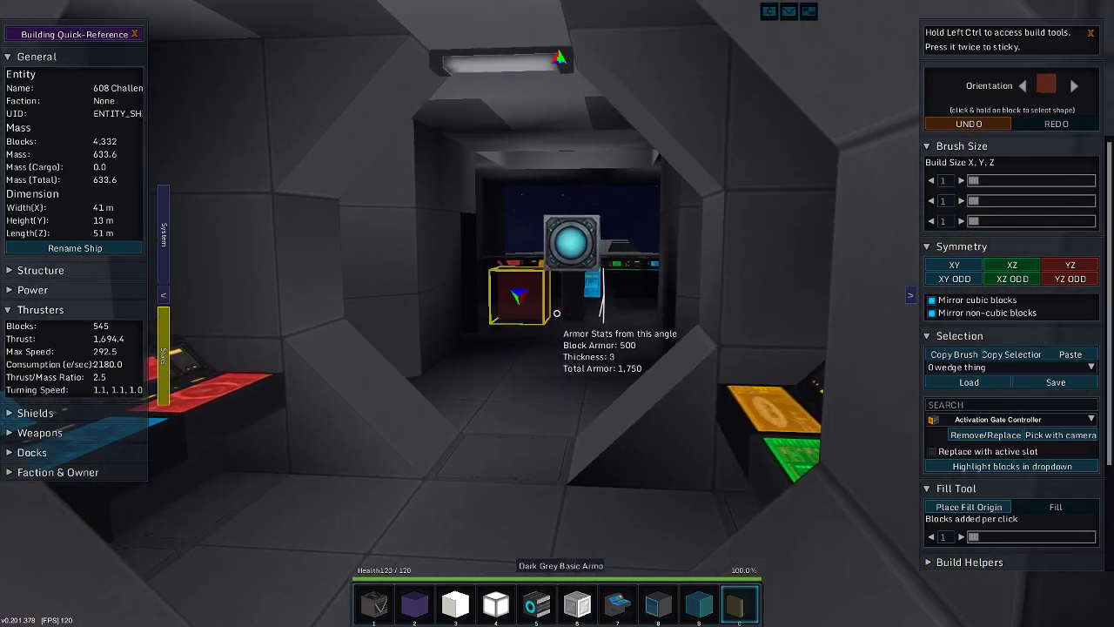
key("w")
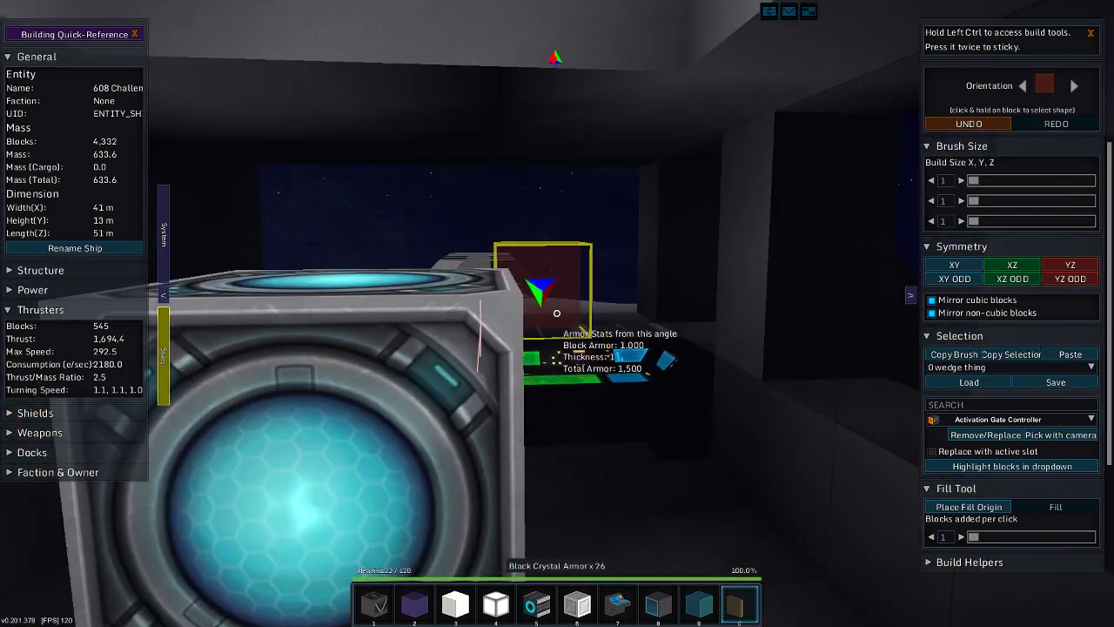
key("s")
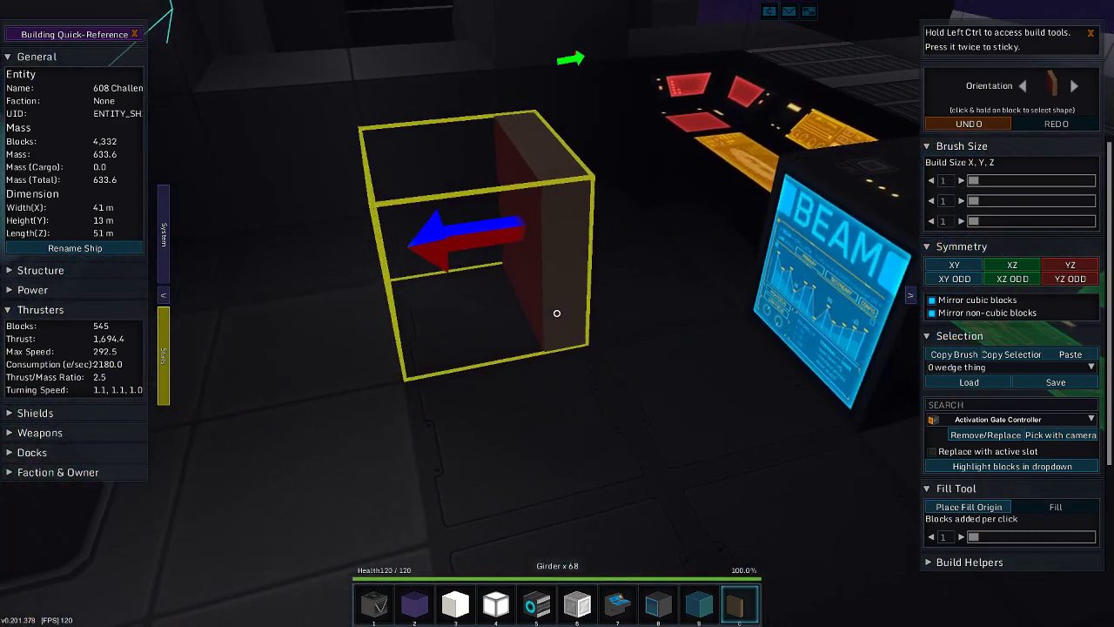
key("i")
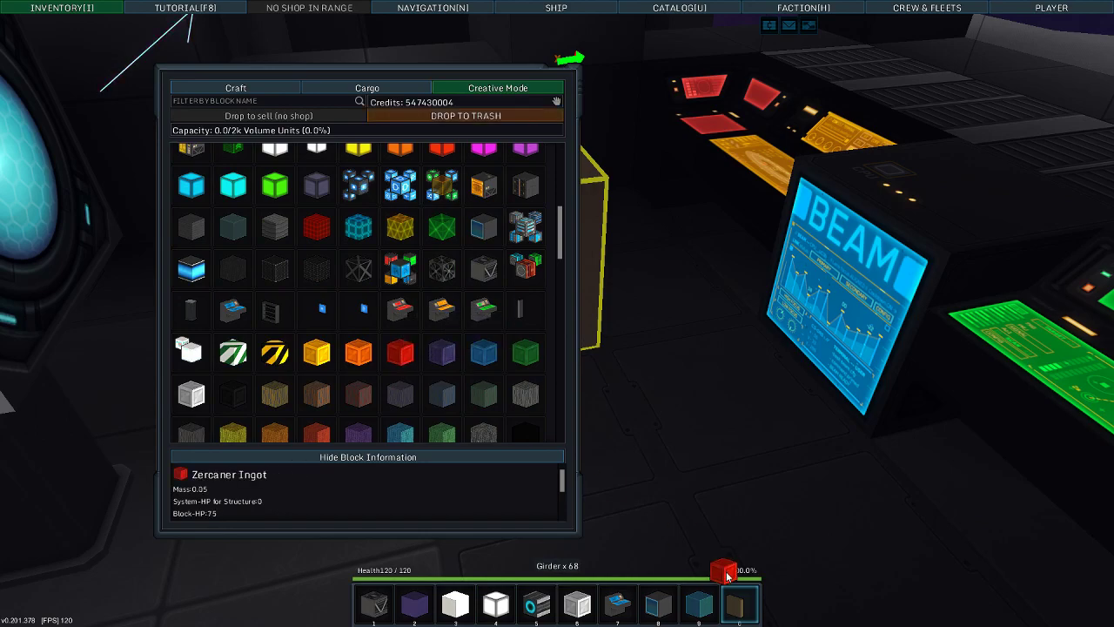
key("i")
key("w")
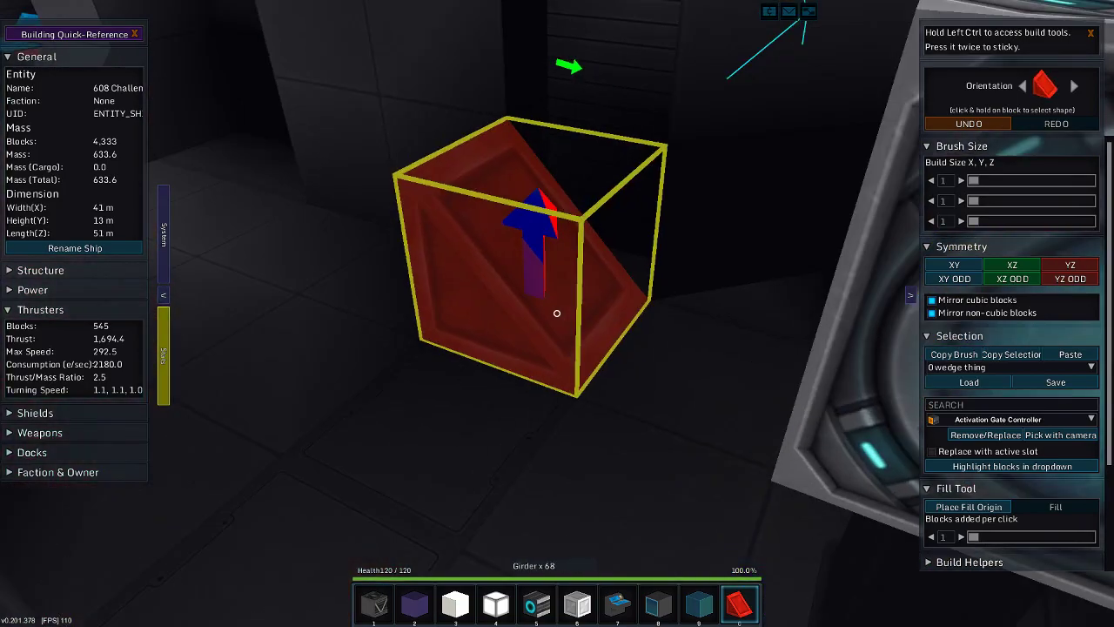
left_click(557, 312)
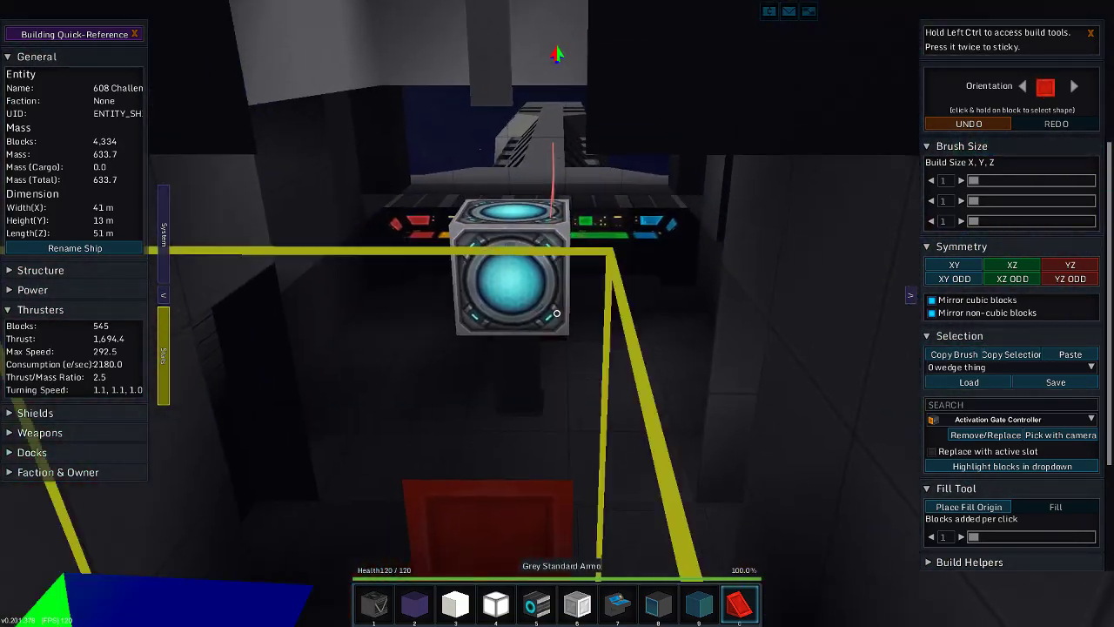
left_click(557, 312)
- Look over the bridge consoles, then fly past the core toward the window wall
key("w")
key("s")
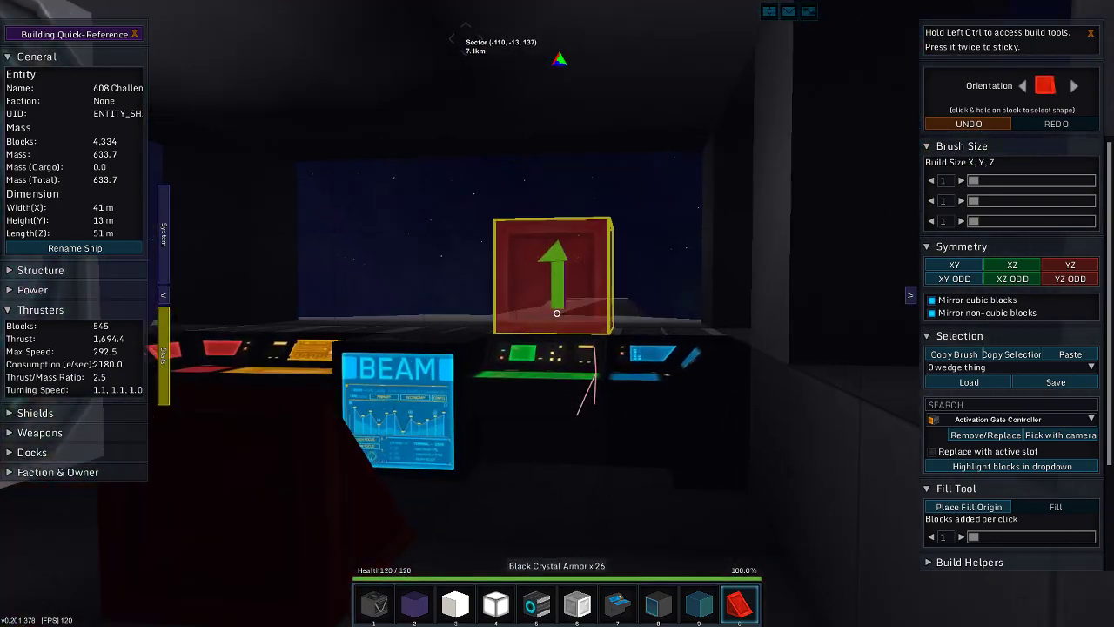
key("r")
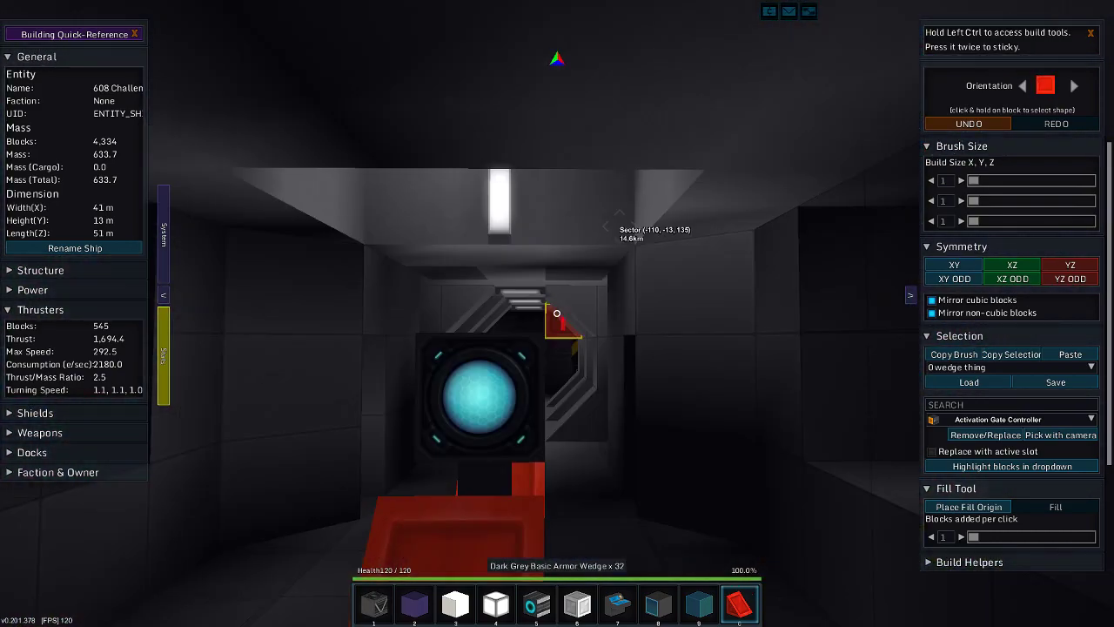
key("r")
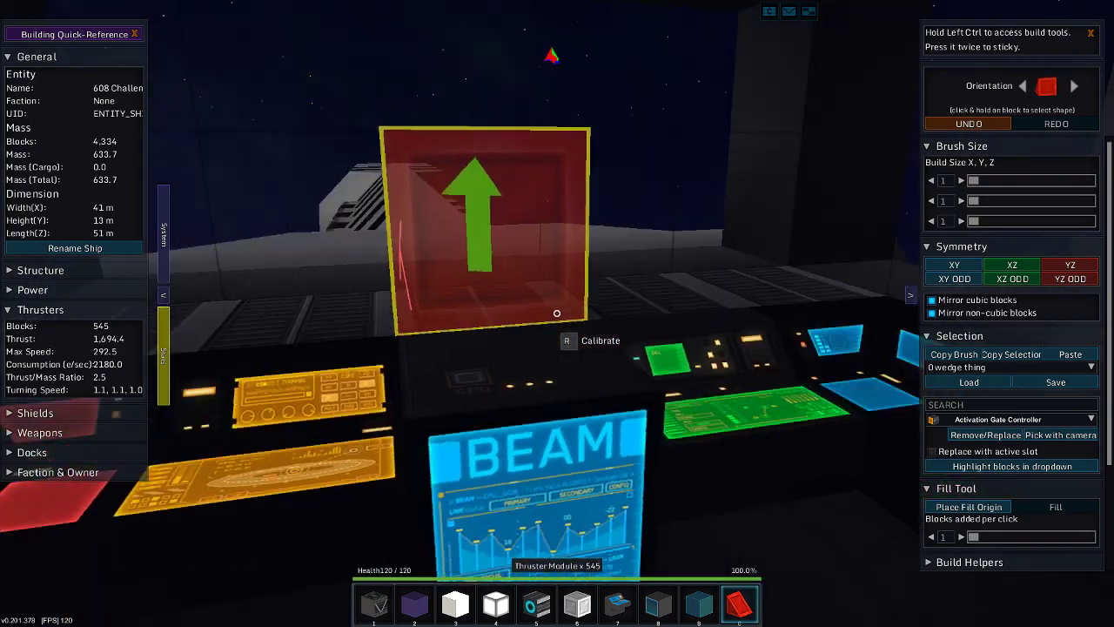
key("r")
key("w")
key("w")
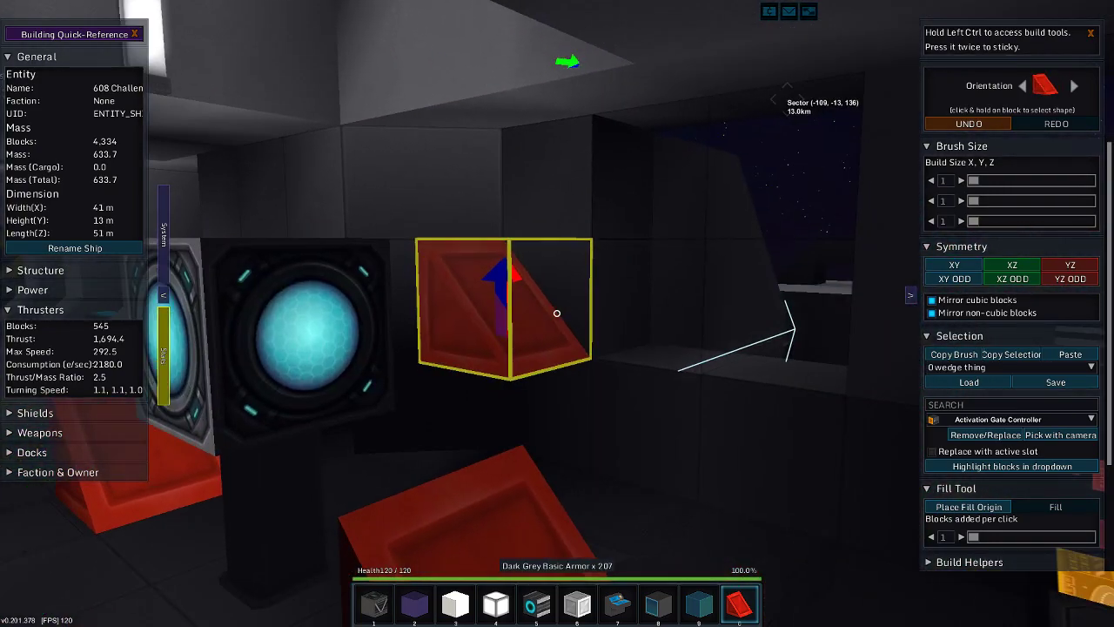
key("w")
key("w")
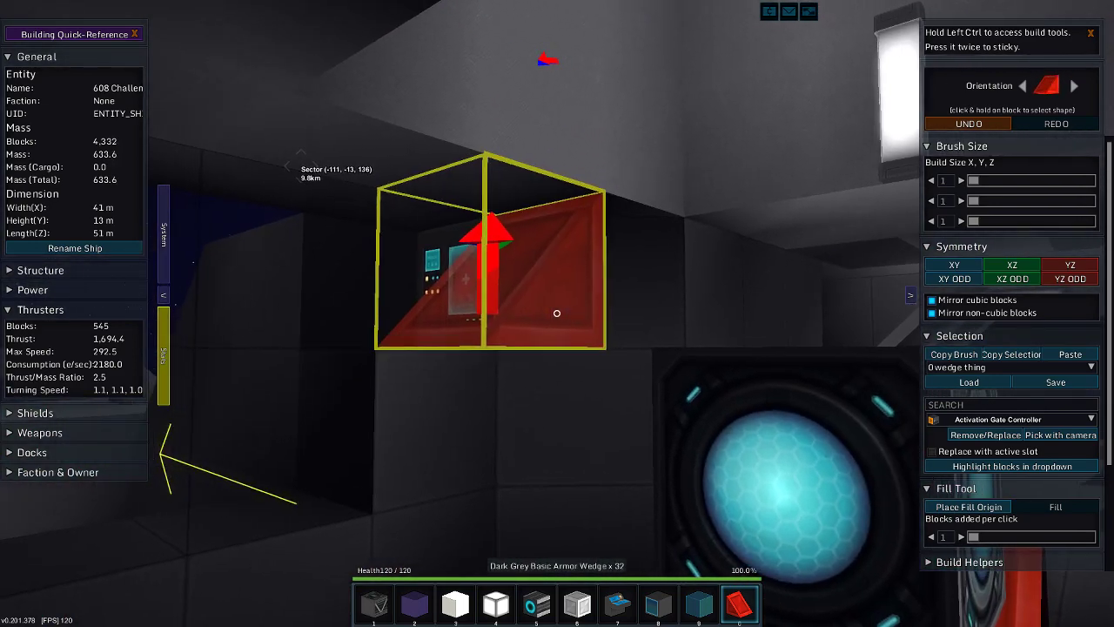
- Hotbar the multi-slot decorative computer block and place one on the console wall
key("i")
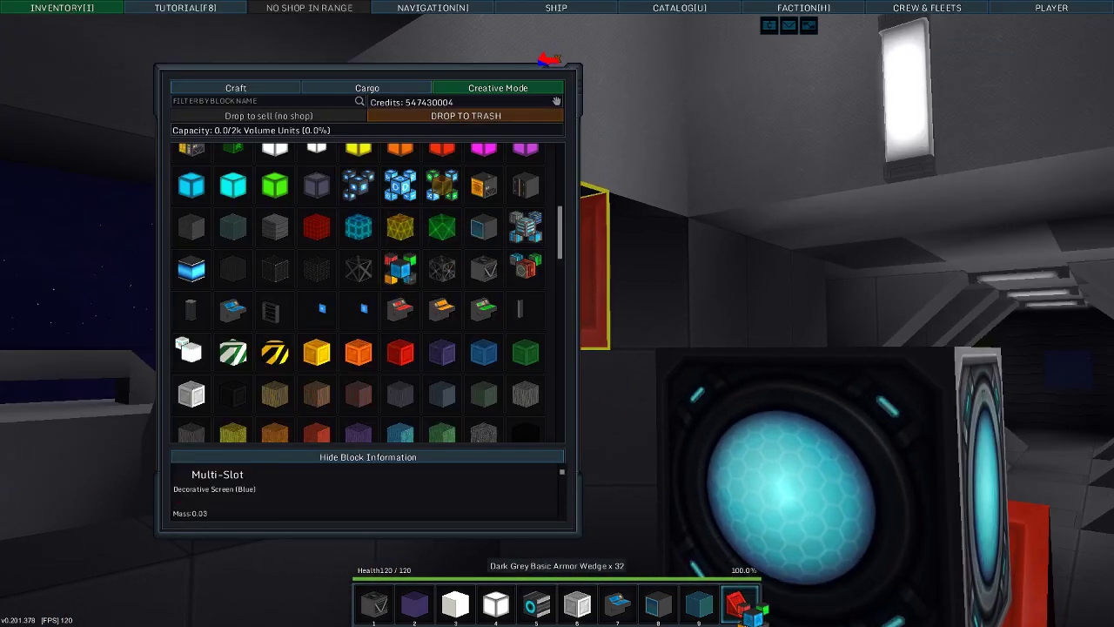
left_click(747, 611)
key("i")
key("s")
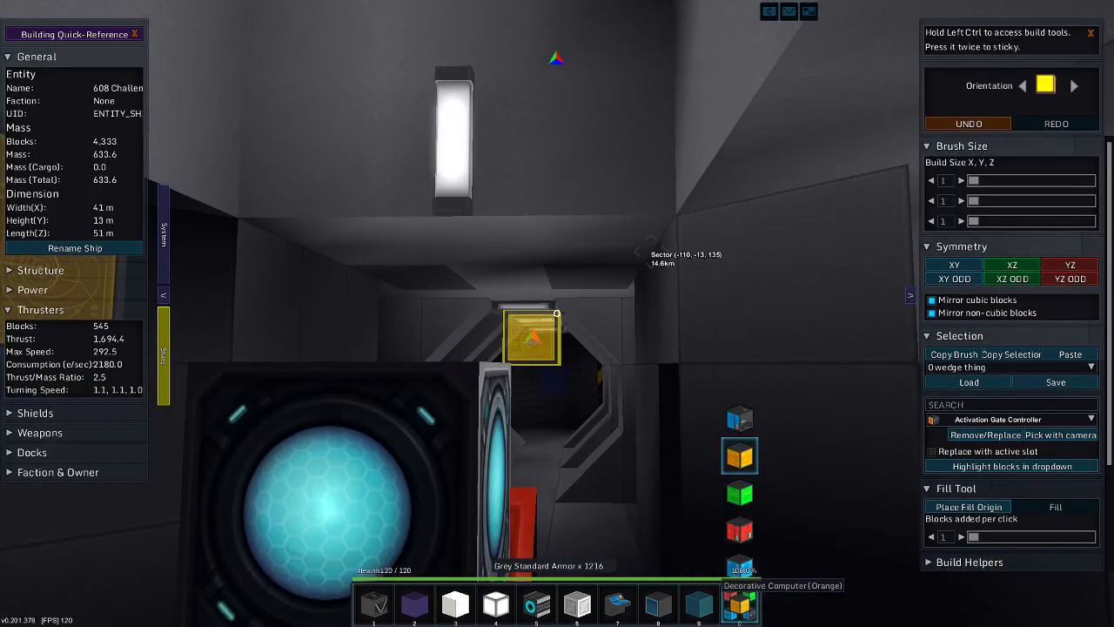
left_click(969, 123)
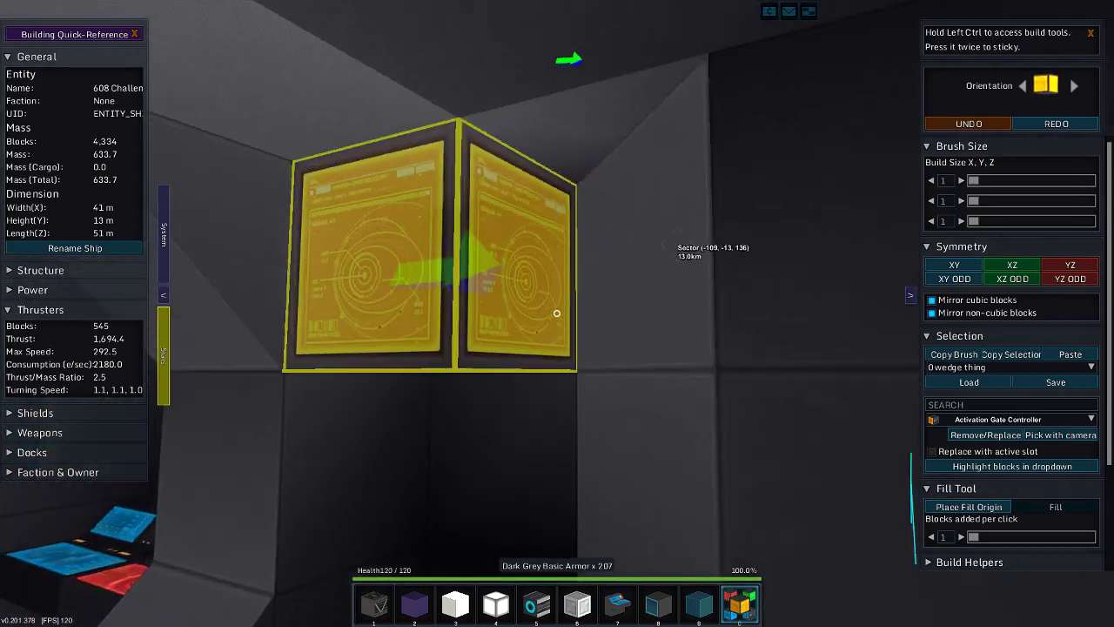
- Undo and redo the red, green and blue console screens until the layout is right
key("ctrl+y")
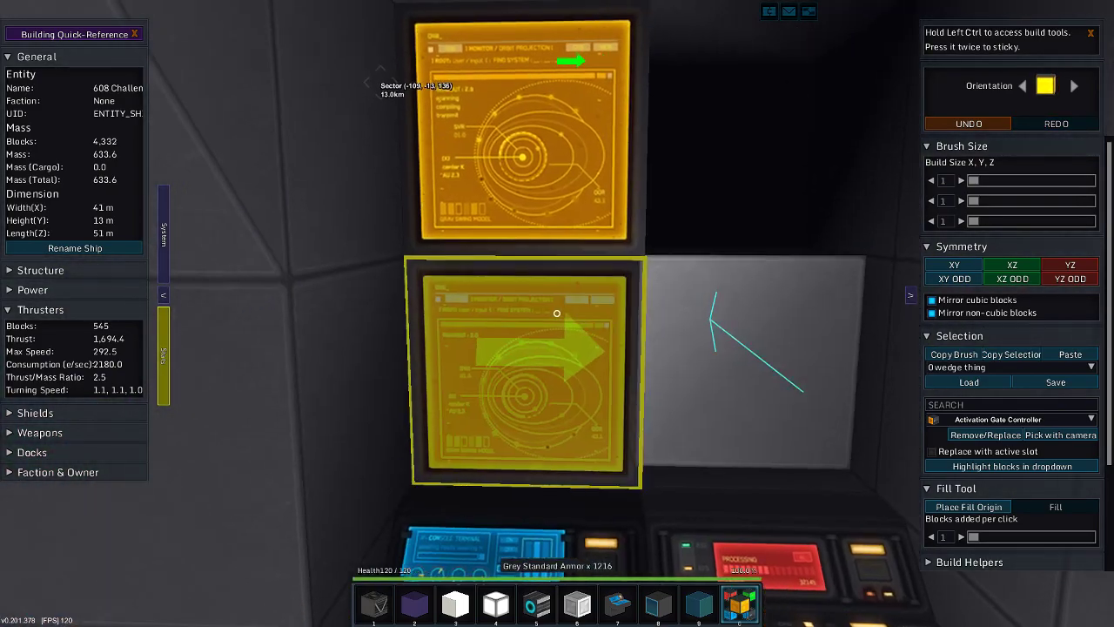
right_click(557, 312)
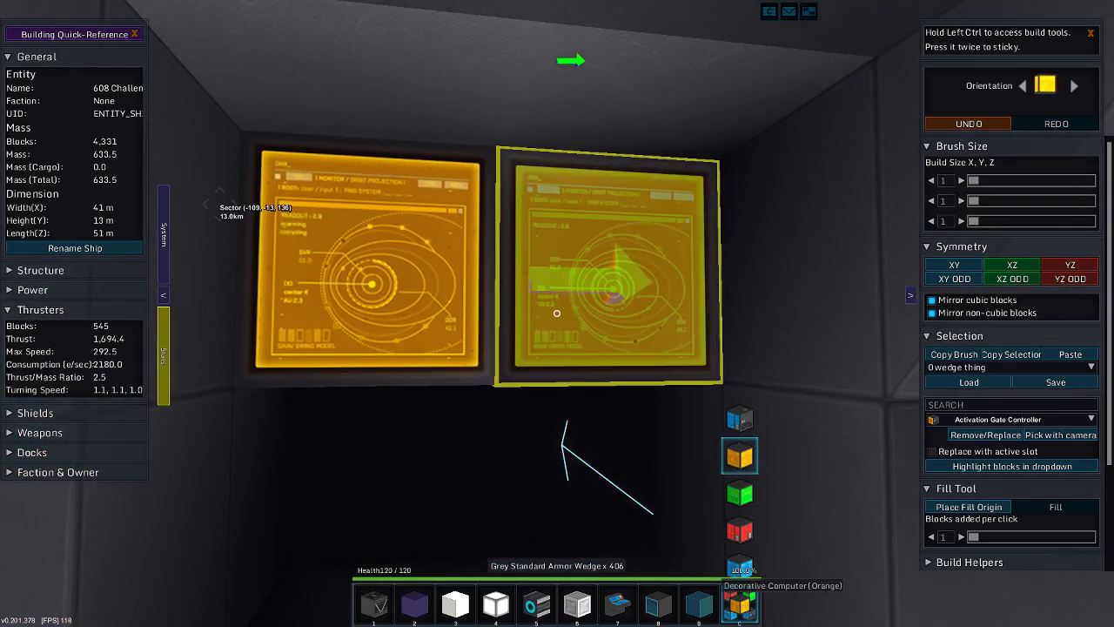
key("ctrl+z")
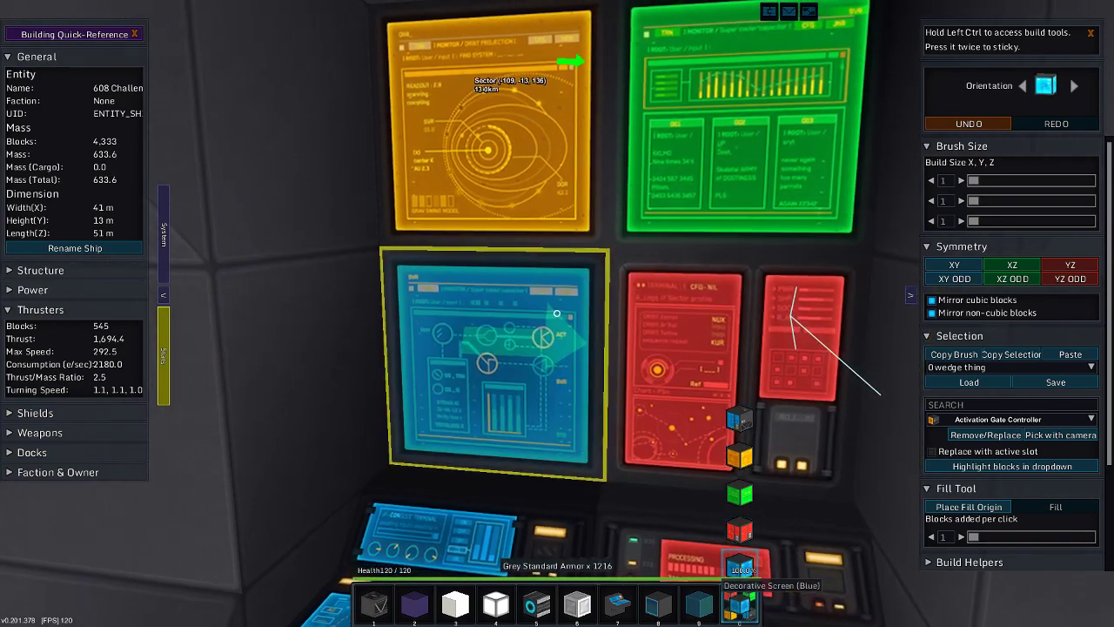
key("ctrl+z")
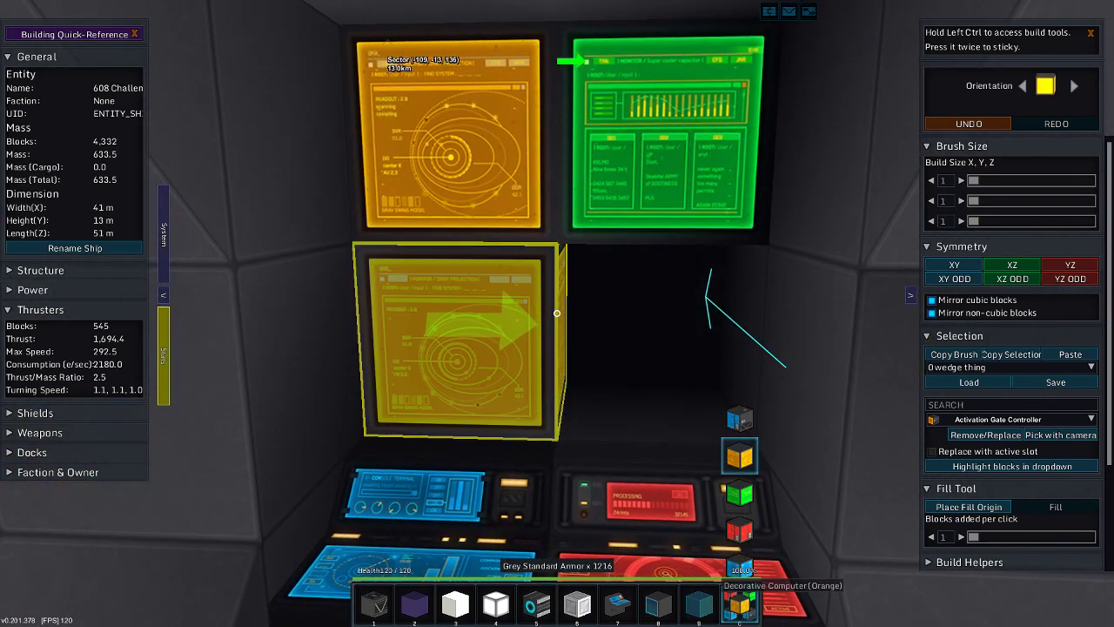
key("ctrl+z")
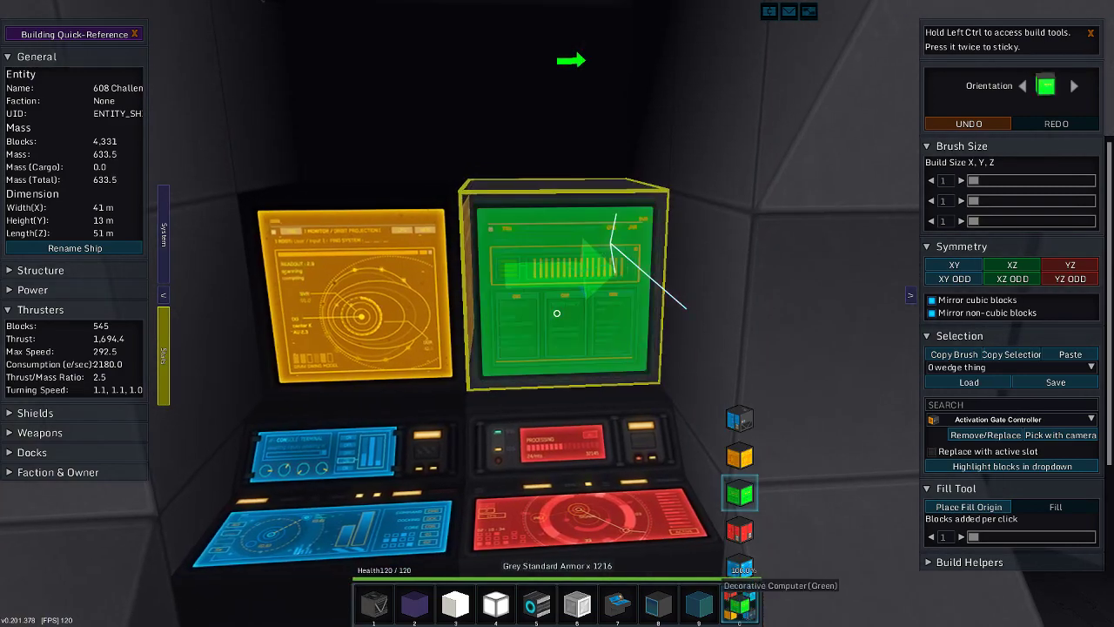
key("ctrl+y")
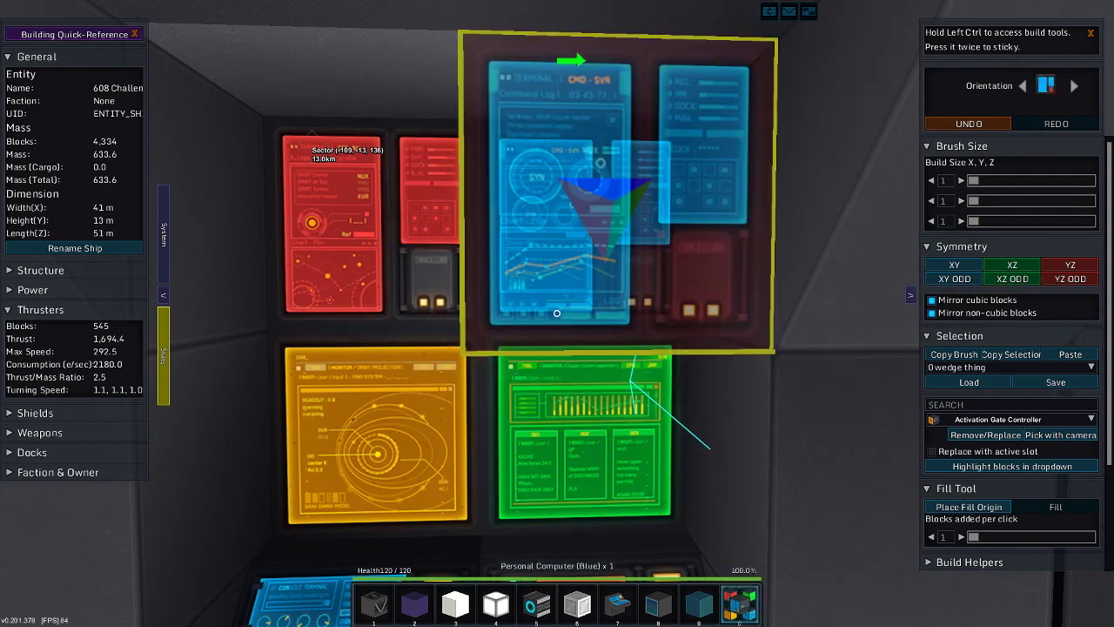
key("ctrl+z")
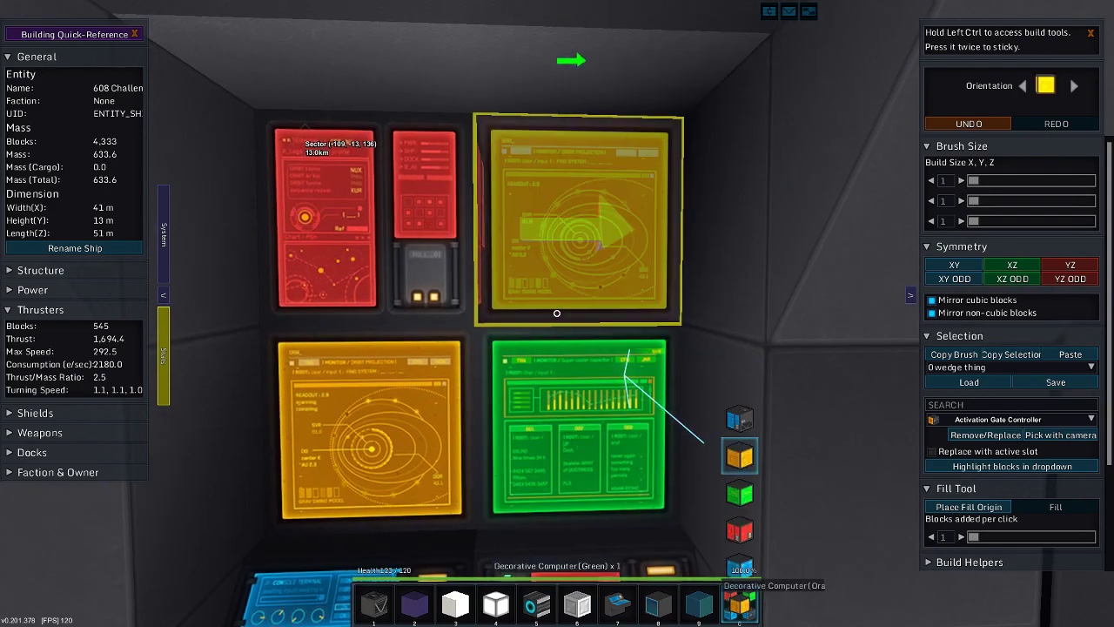
key("ctrl+y")
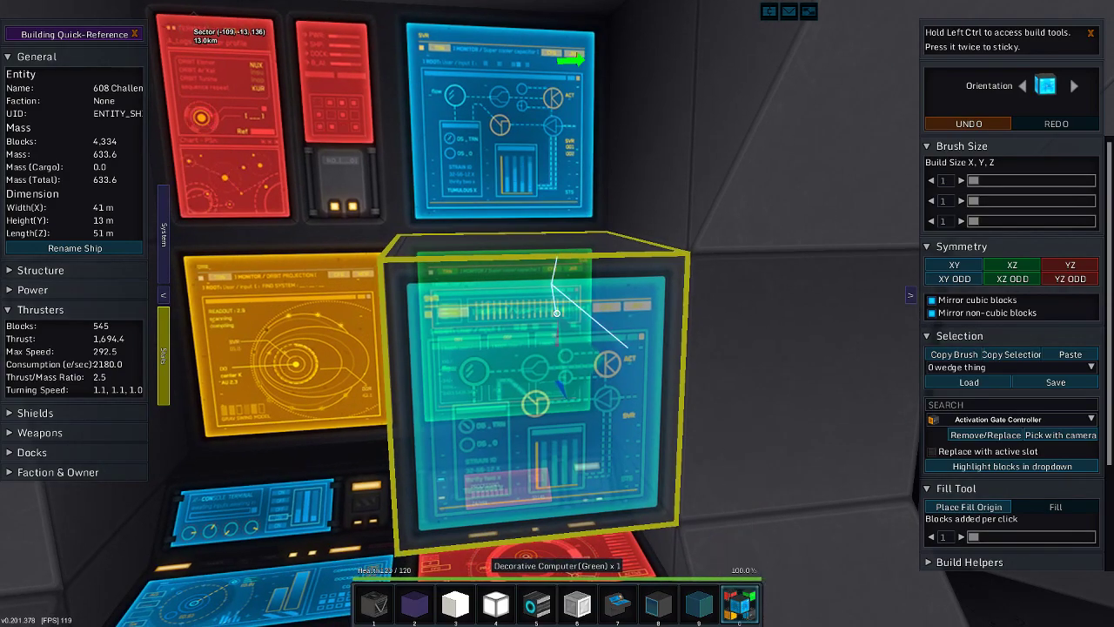
key("ctrl+z")
key("ctrl+z")
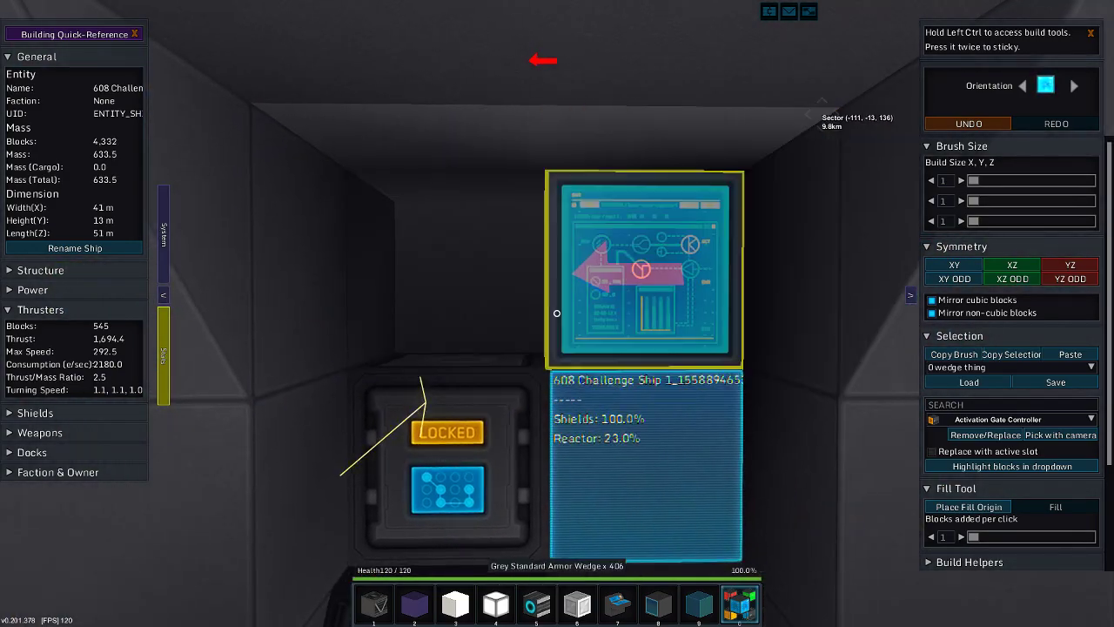
- Add a Decorative Server to the hotbar and place it on the console wall
key("i")
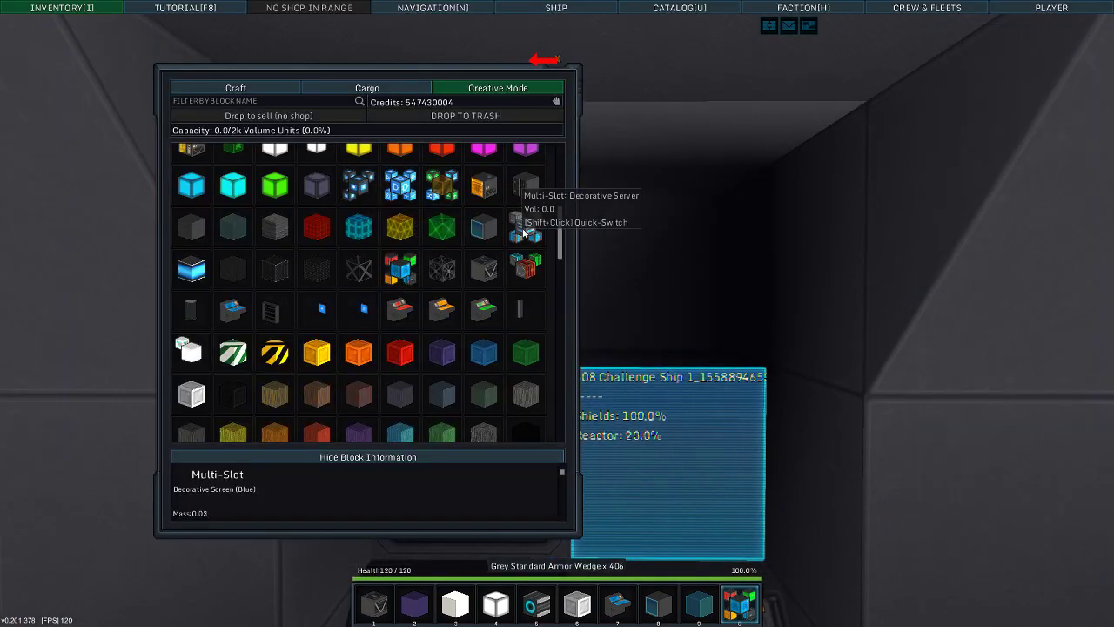
left_click_drag(729, 577, 737, 600)
key("i")
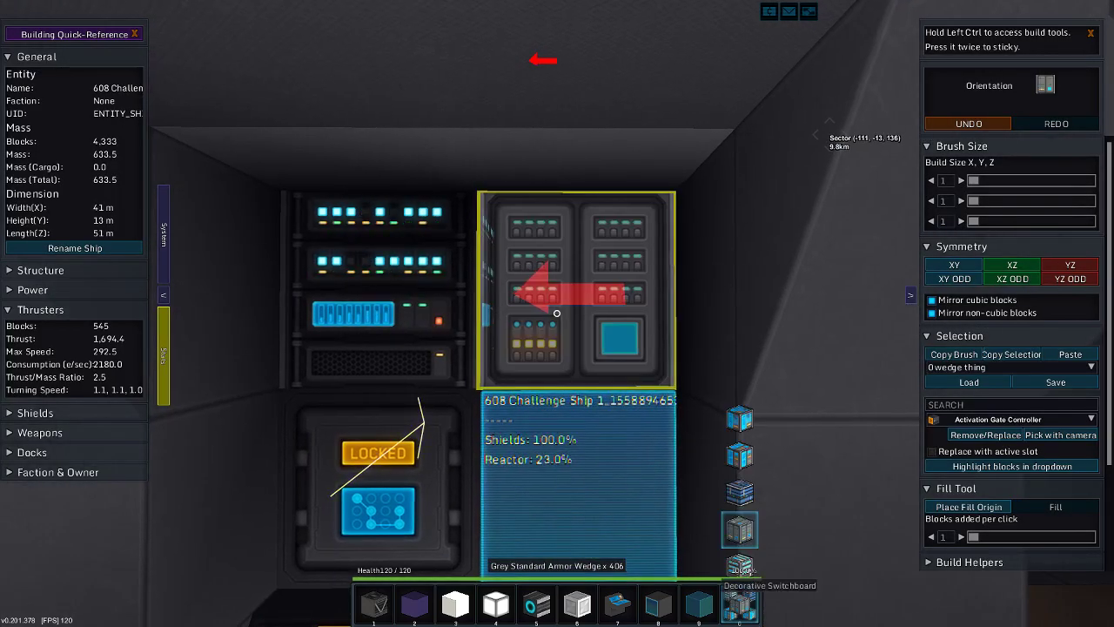
left_click(556, 312)
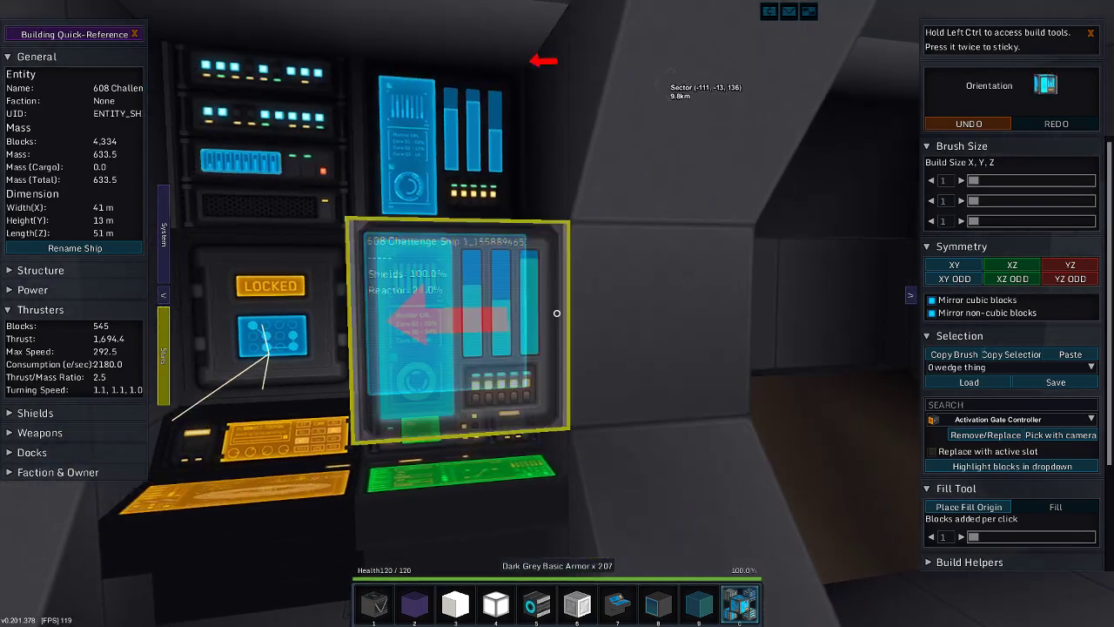
- Circle around to view the ship's rear, then reopen the block inventory
key("s")
key("s")
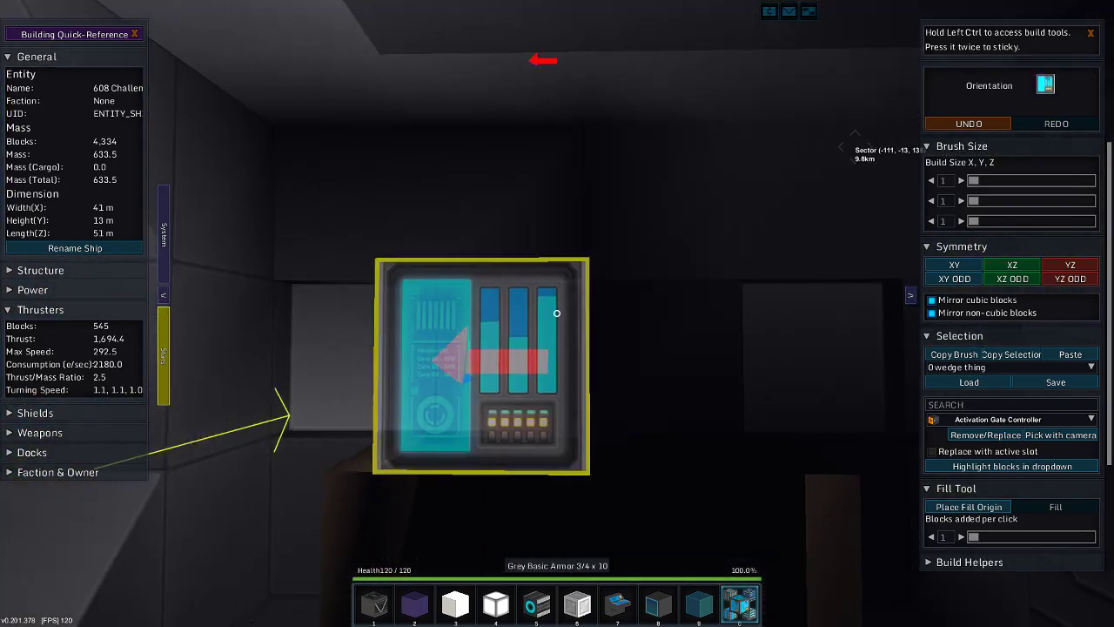
key("w")
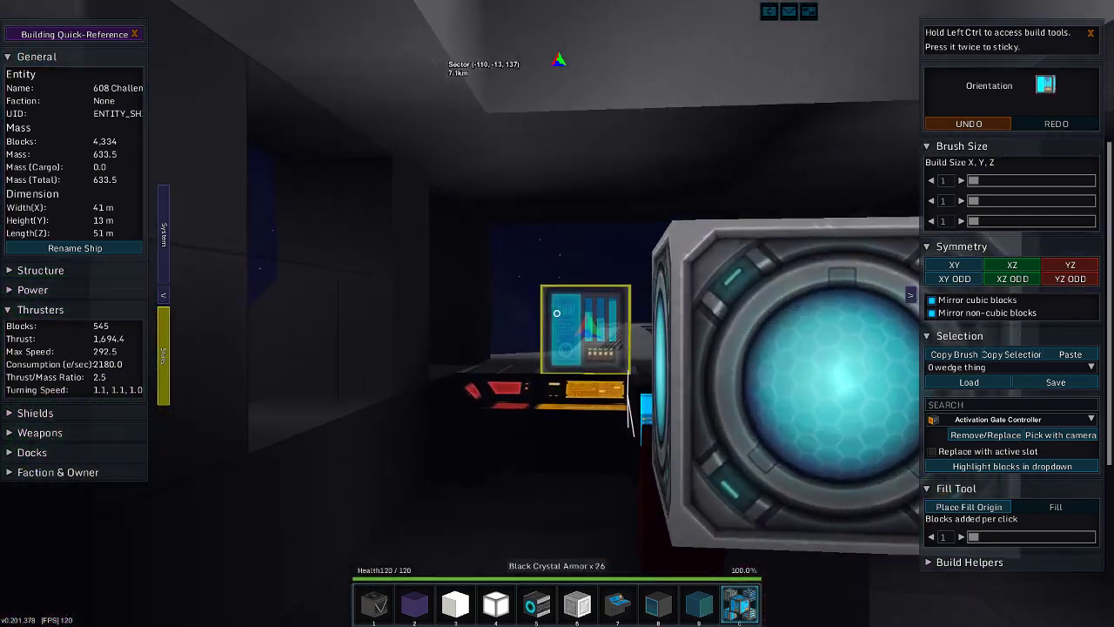
key("s")
key("s")
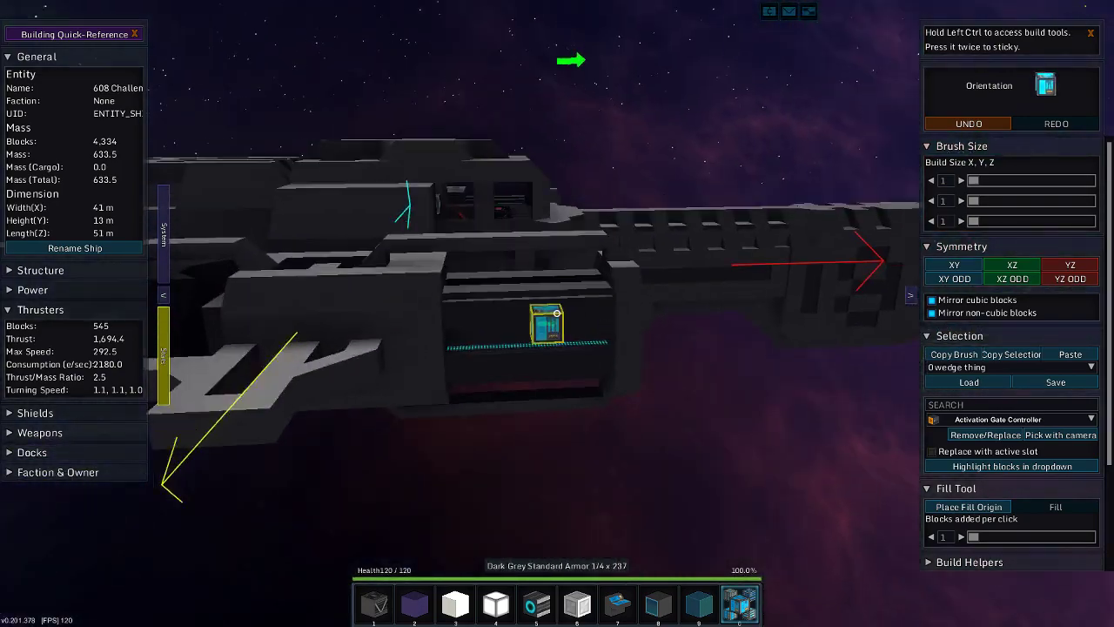
key("a")
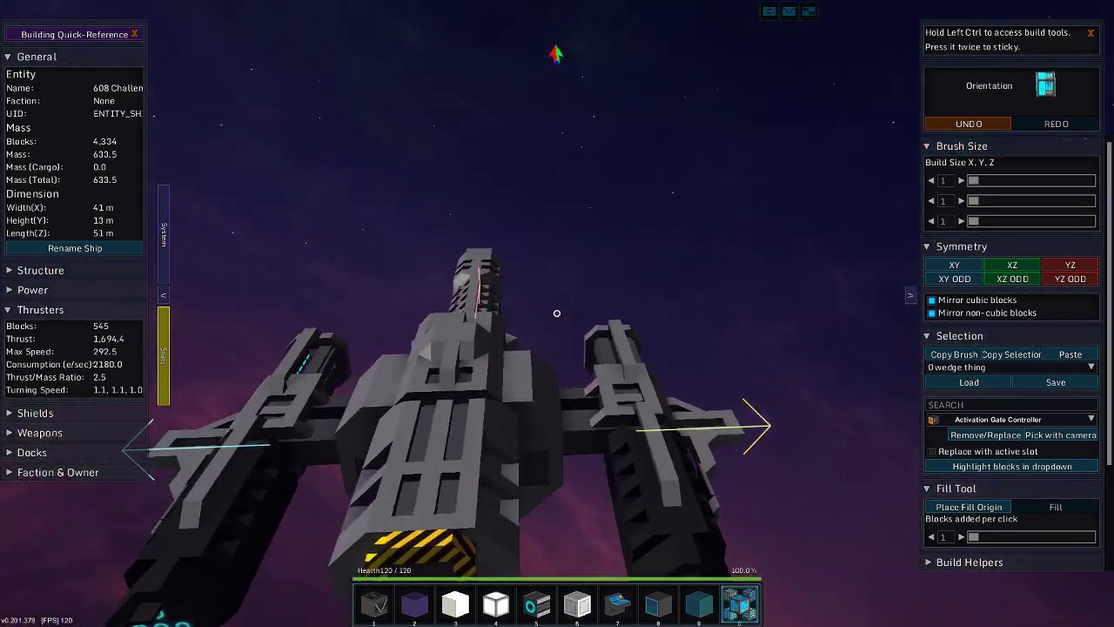
key("w")
key("w")
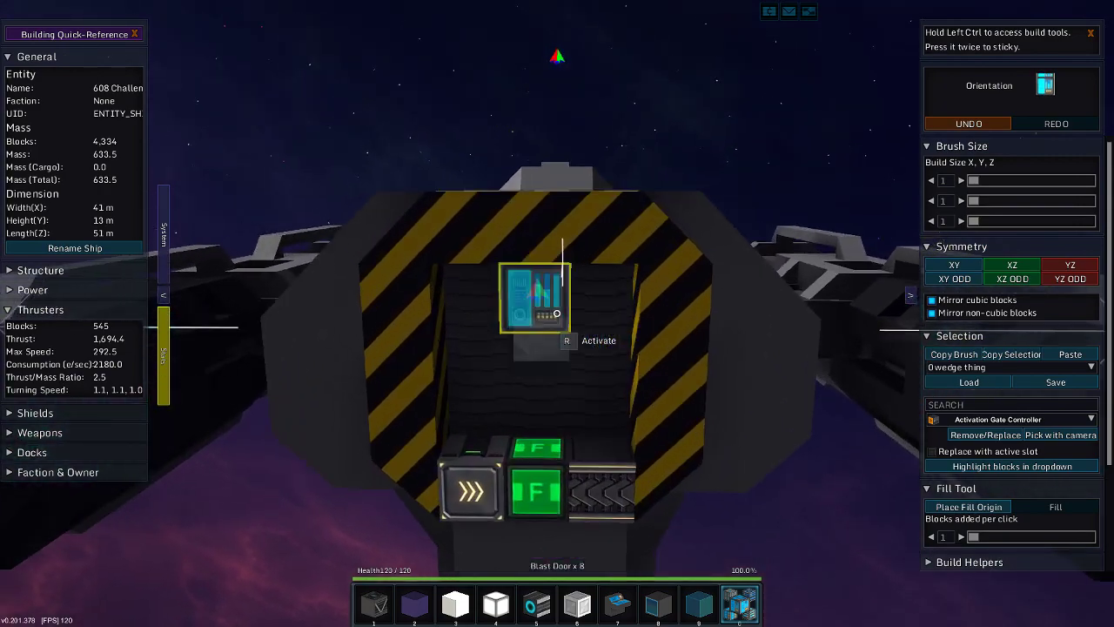
key("i")
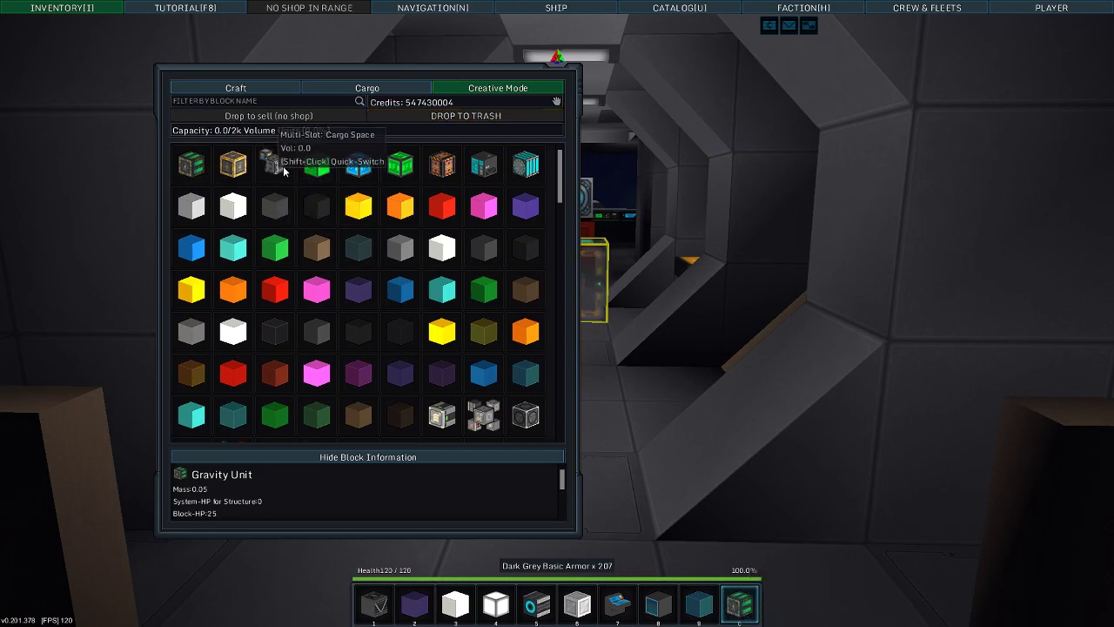
- Add the Faction Module to the hotbar and select it in slot 9
left_click_drag(696, 598, 696, 599)
key("i")
key("w")
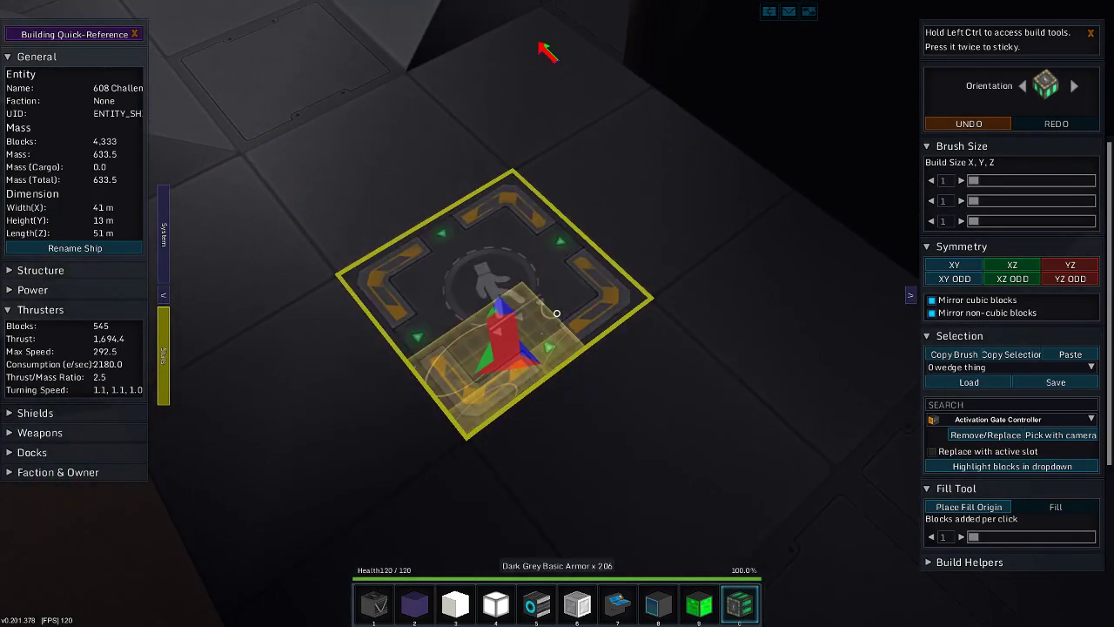
key("s")
key("9")
key("9")
- Maneuver around the green cube and panel wall until facing the cube head-on
key("w")
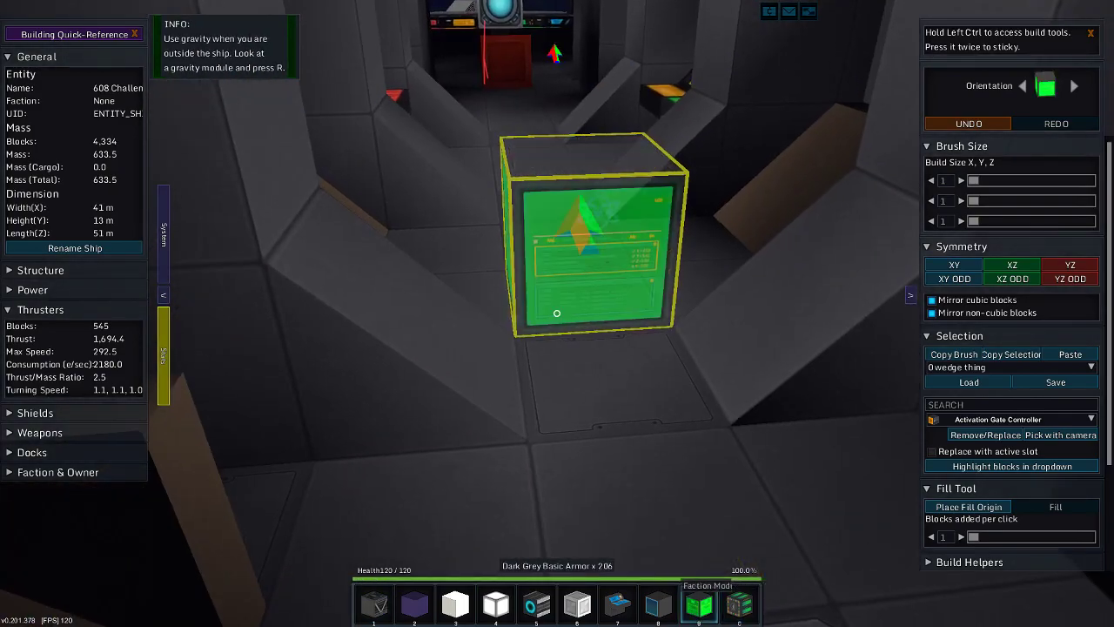
key("s")
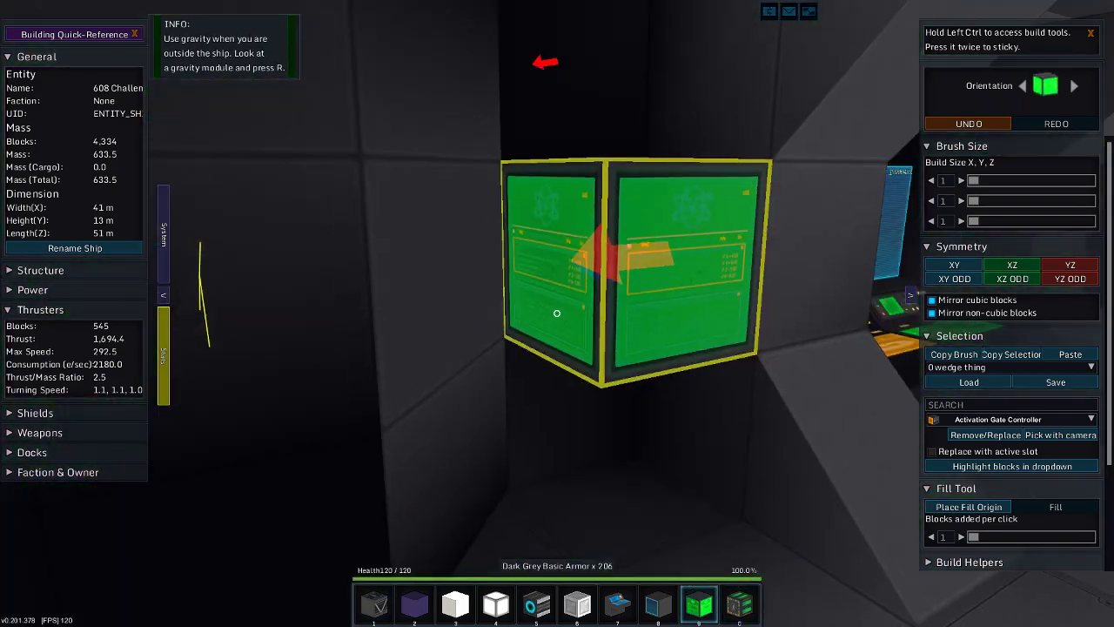
key("d")
key("a")
key("w")
key("s")
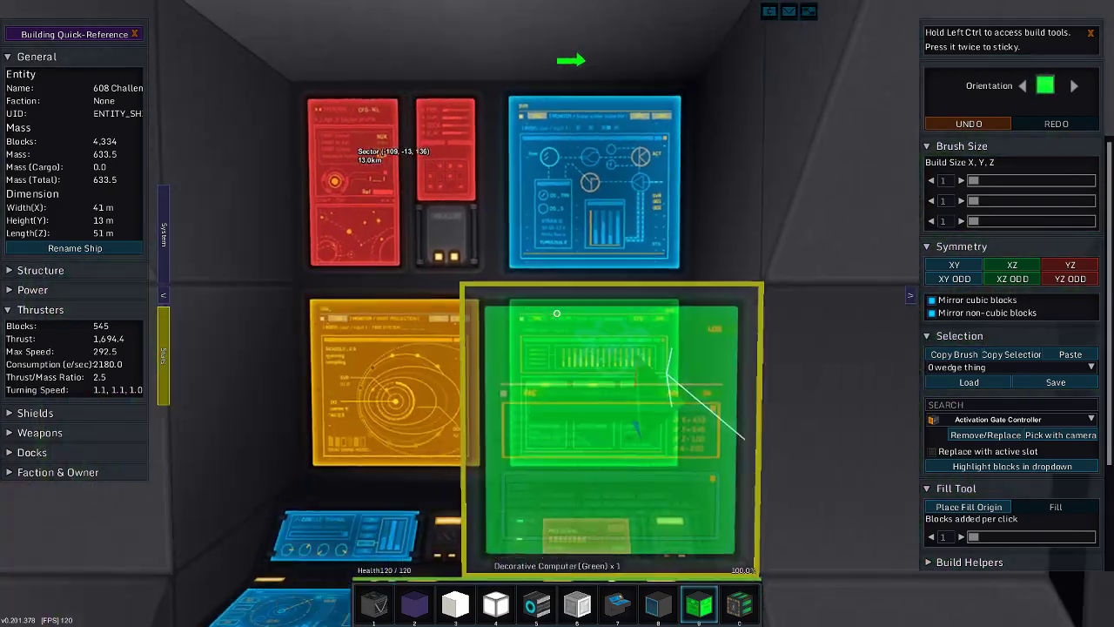
key("d")
key("s")
key("w")
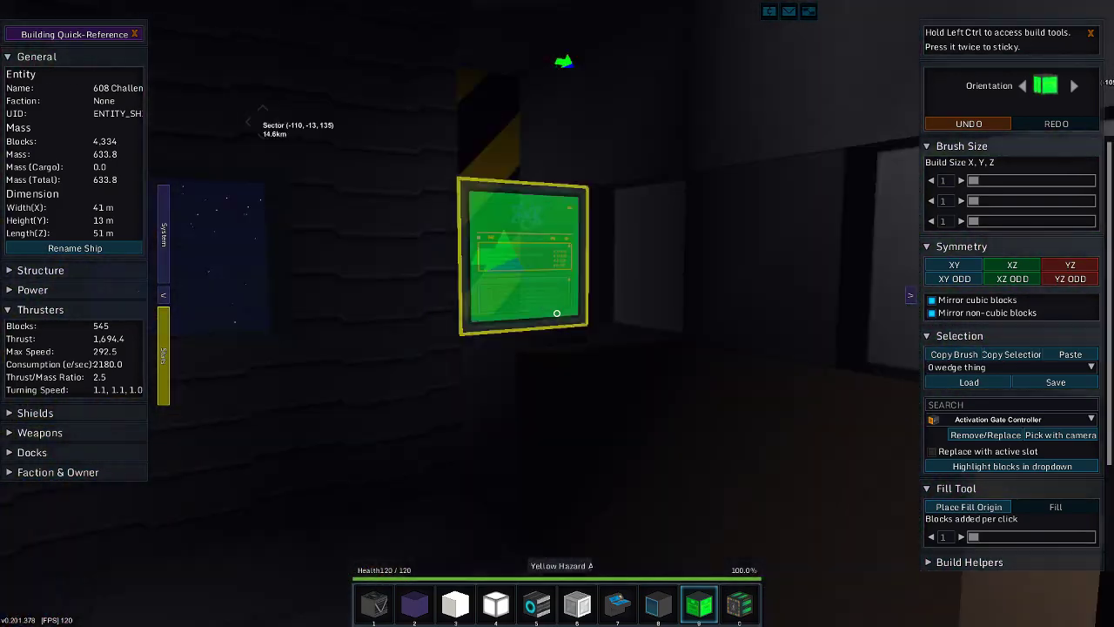
- Fly down the corridor past the ship core and console room, then back out through the glass door and hull
key("w")
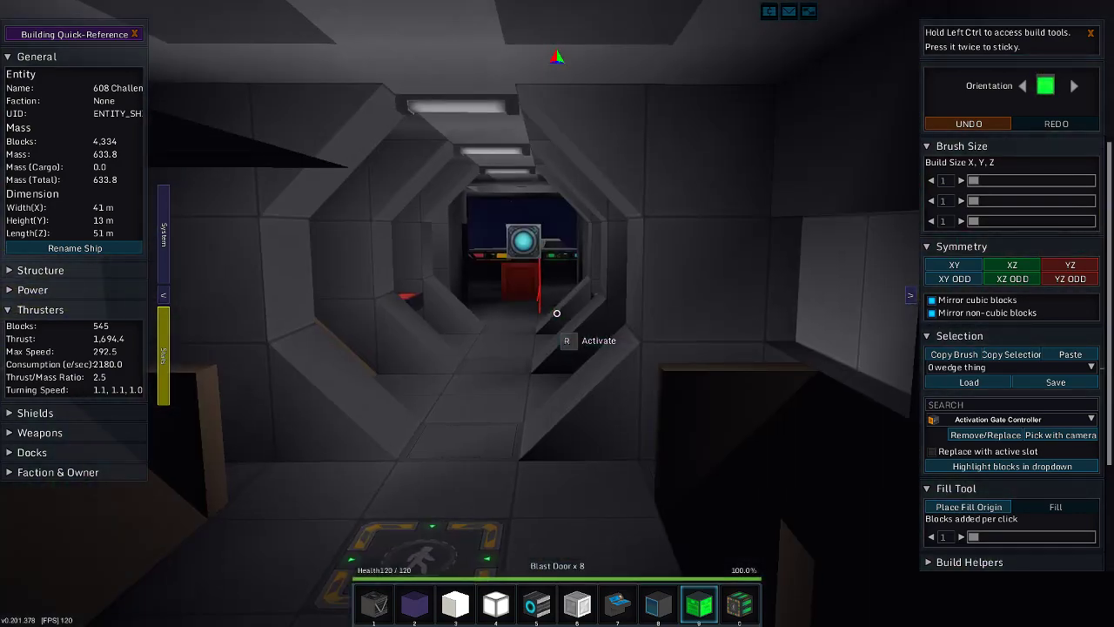
key("w")
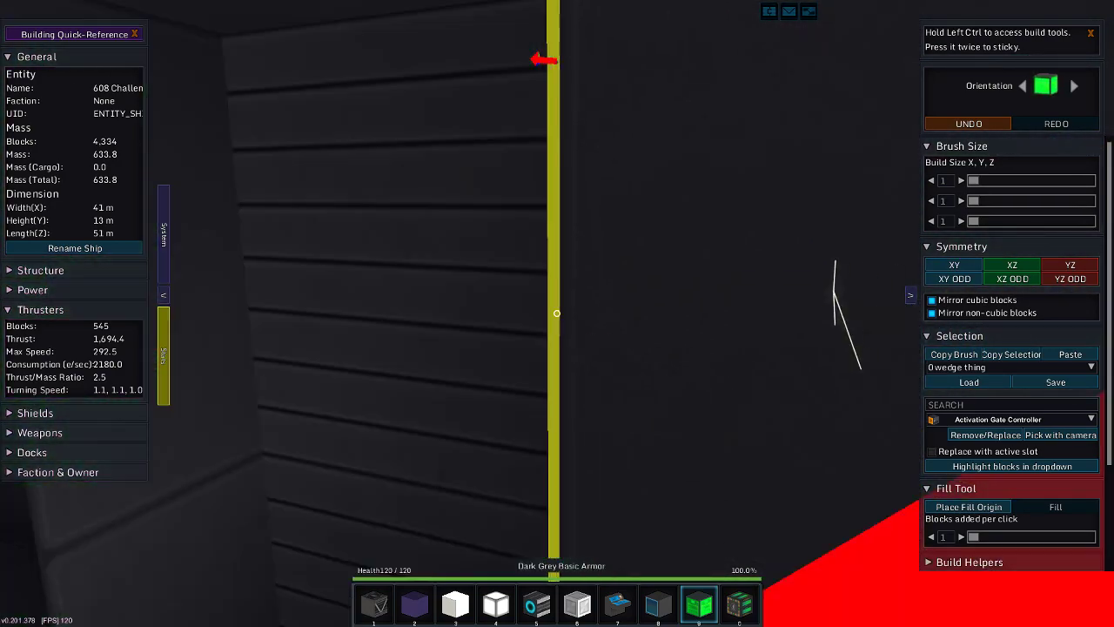
key("s")
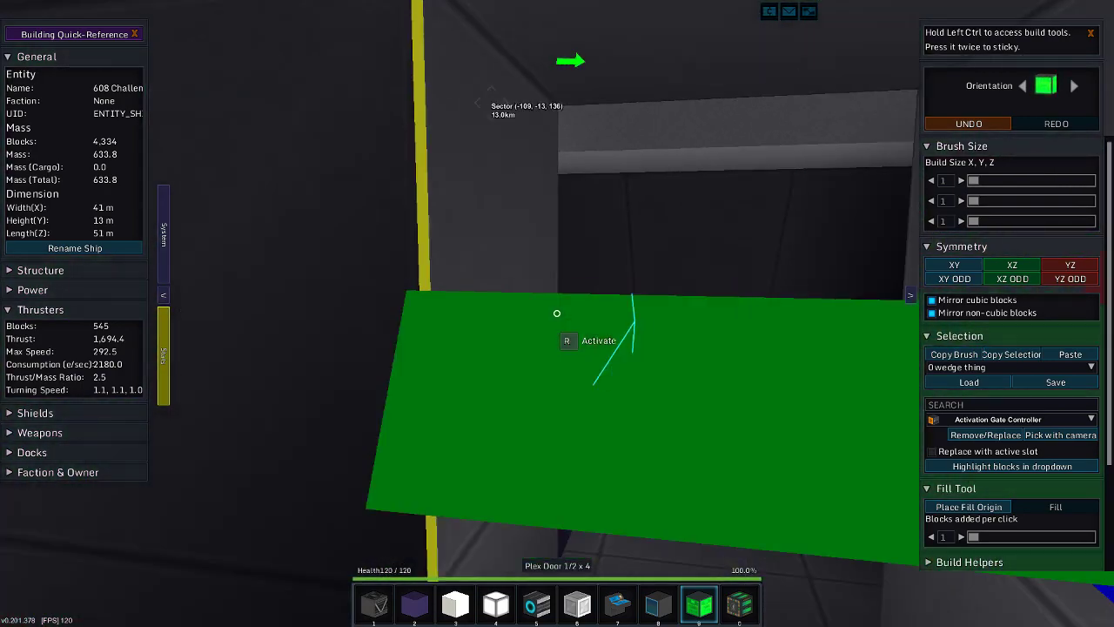
key("s")
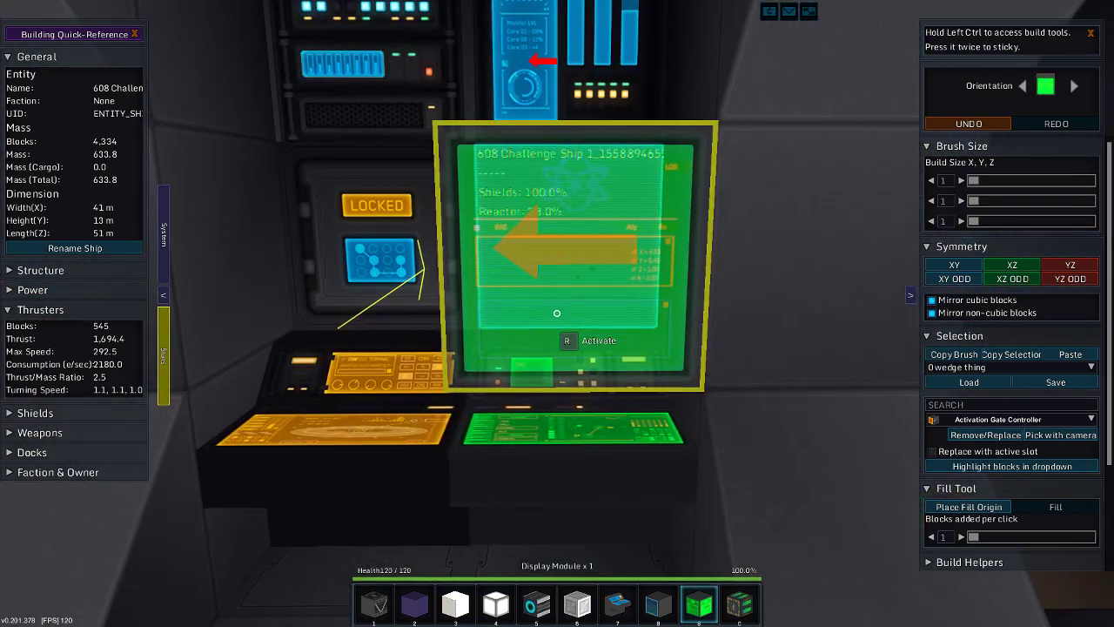
key("w")
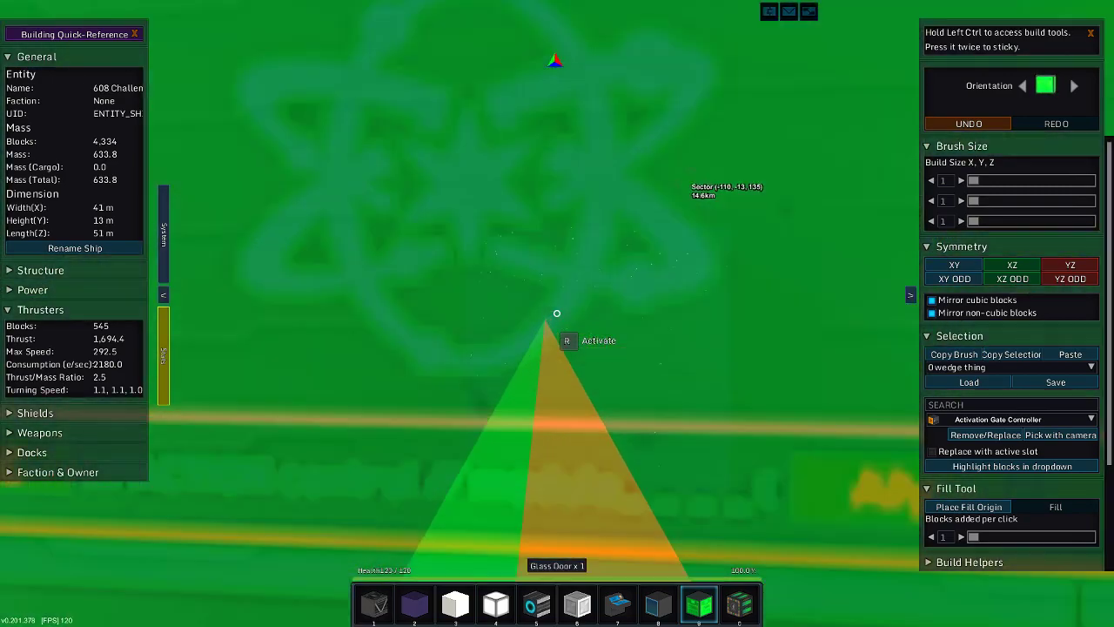
key("s")
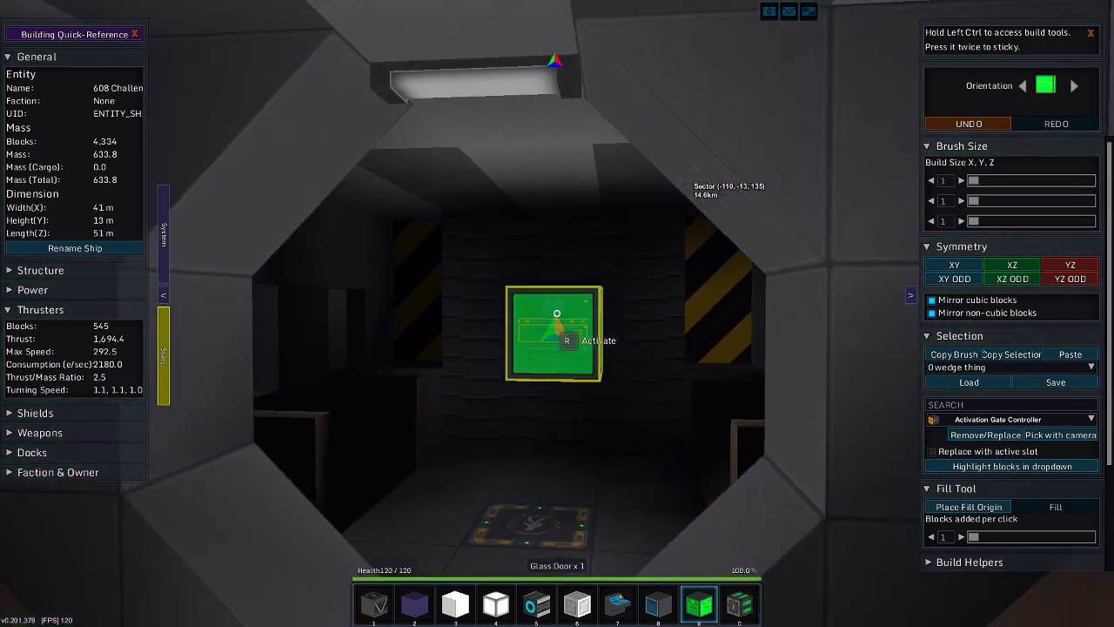
key("s")
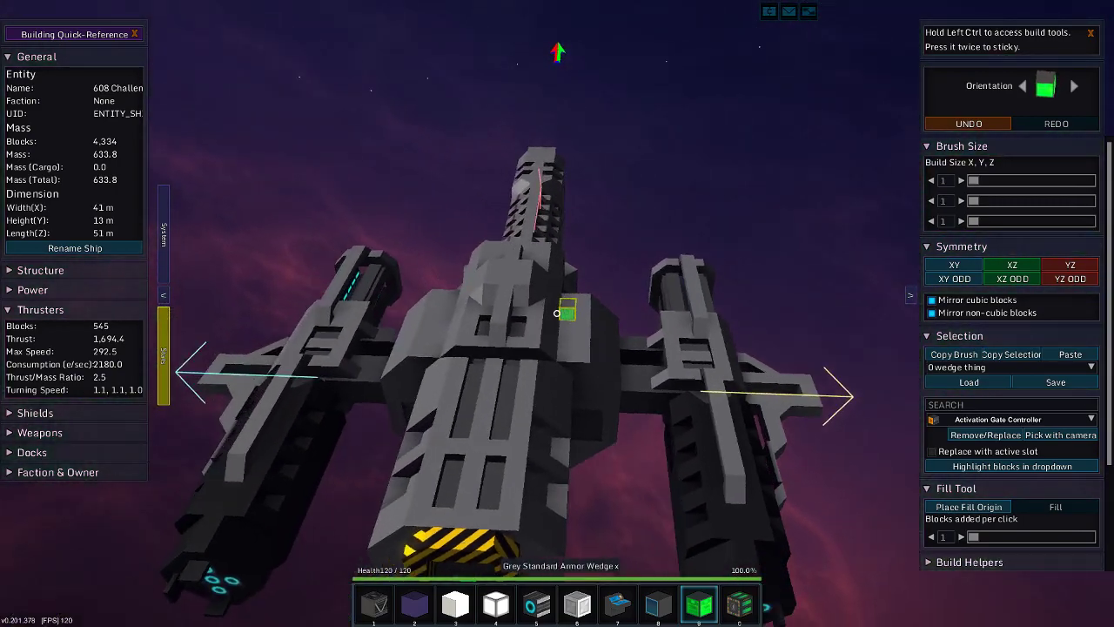
key("e")
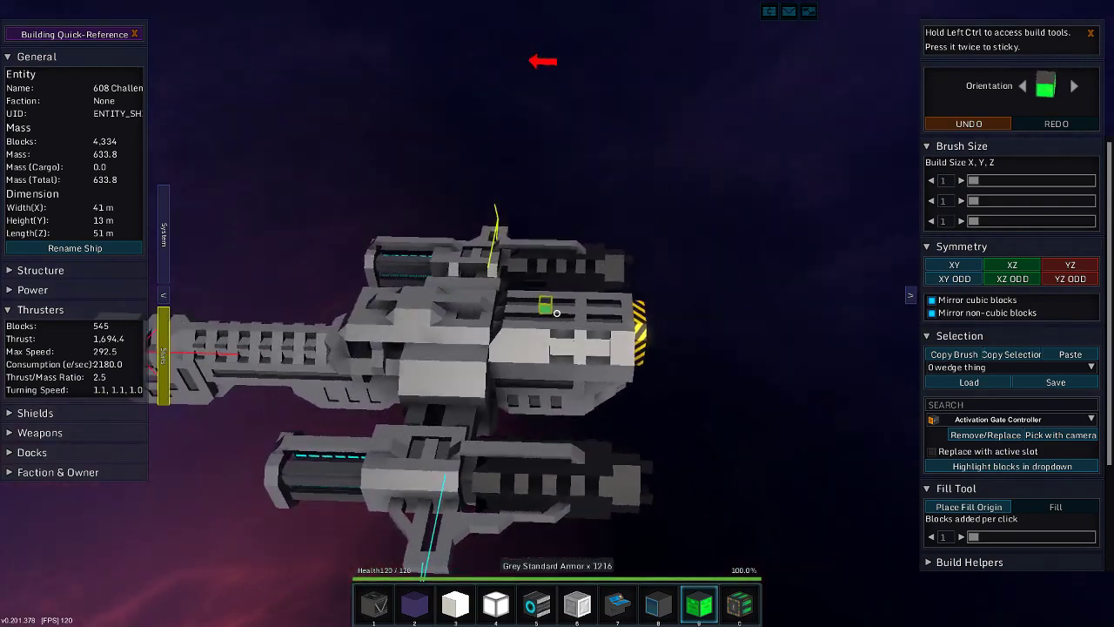
key("c")
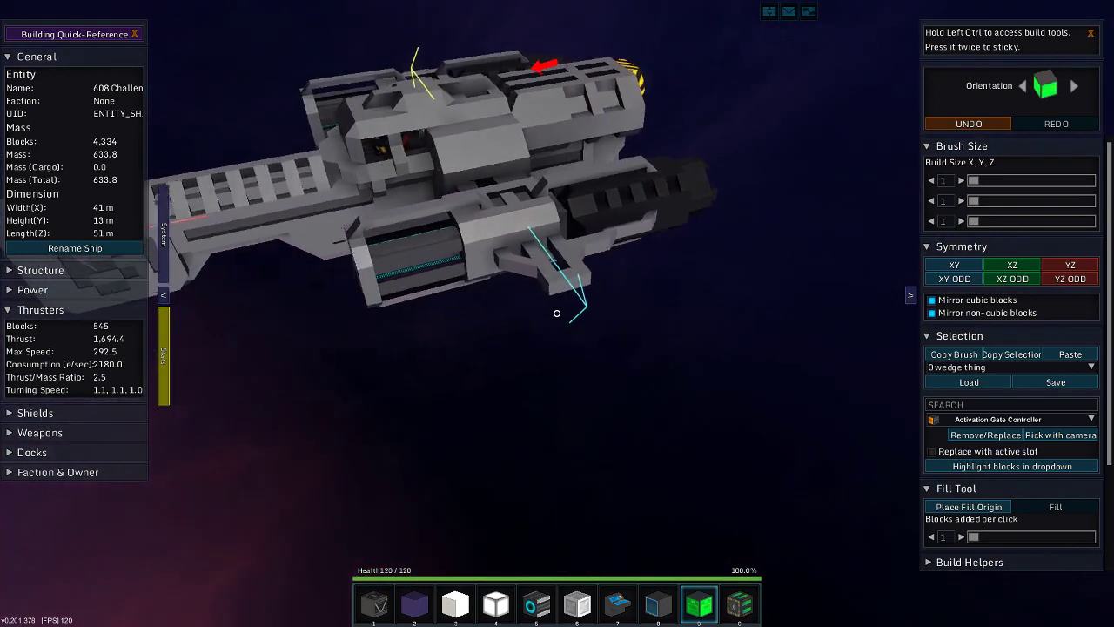
key("e")
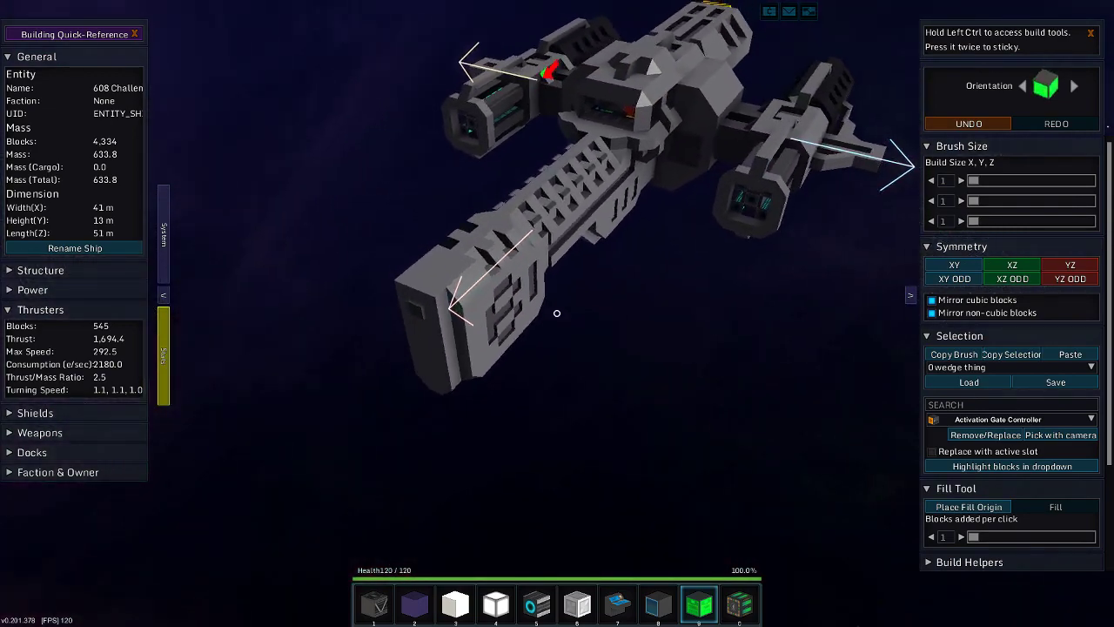
key("a")
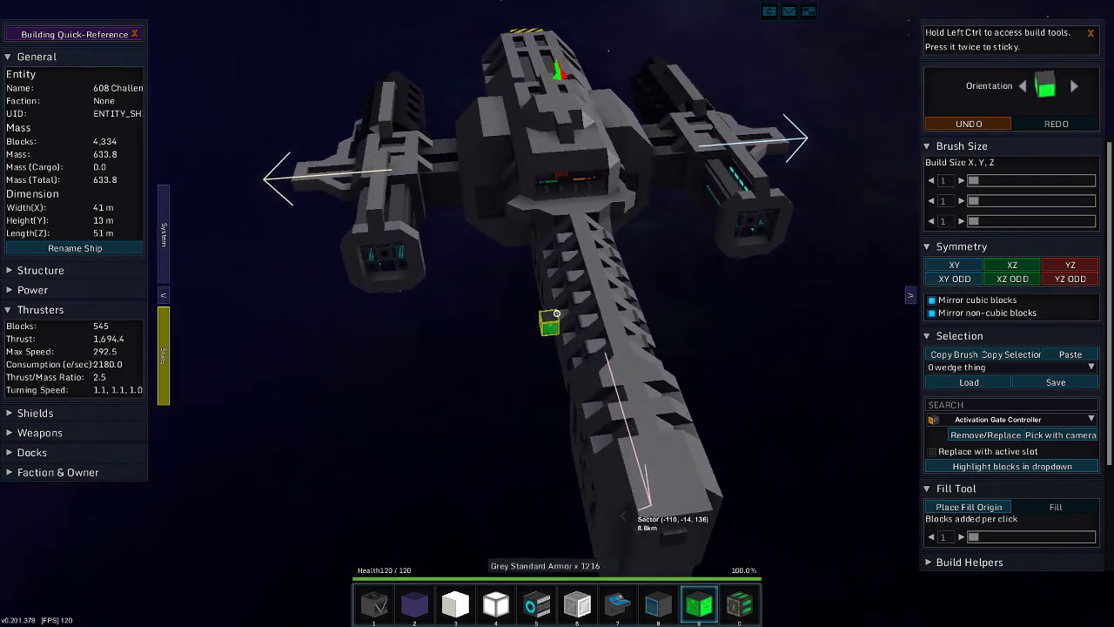
key("a")
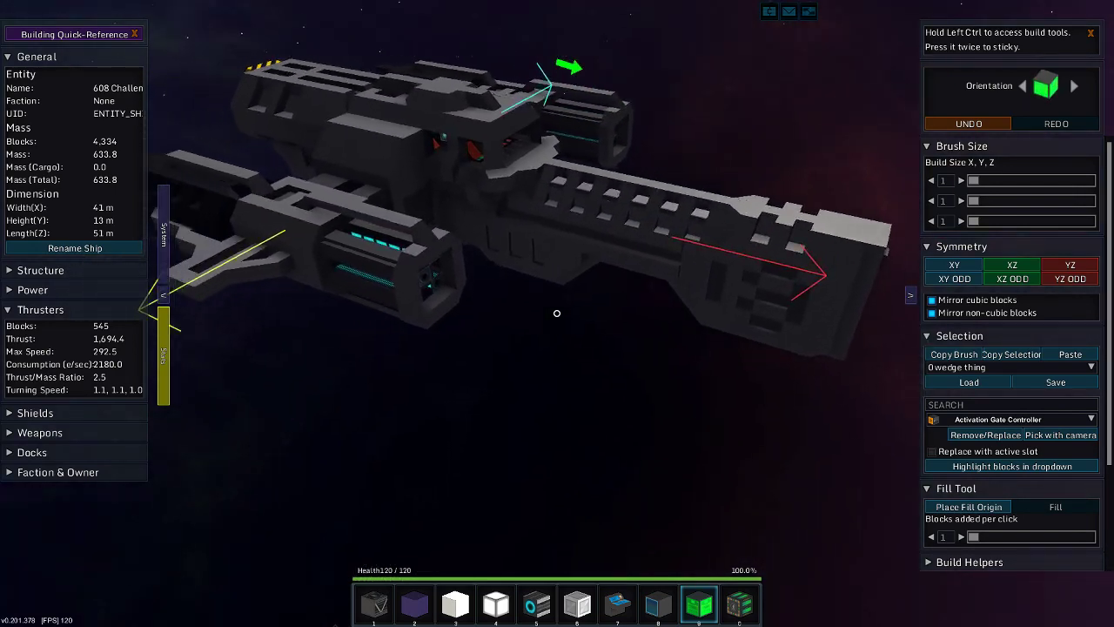
key("s")
key("a")
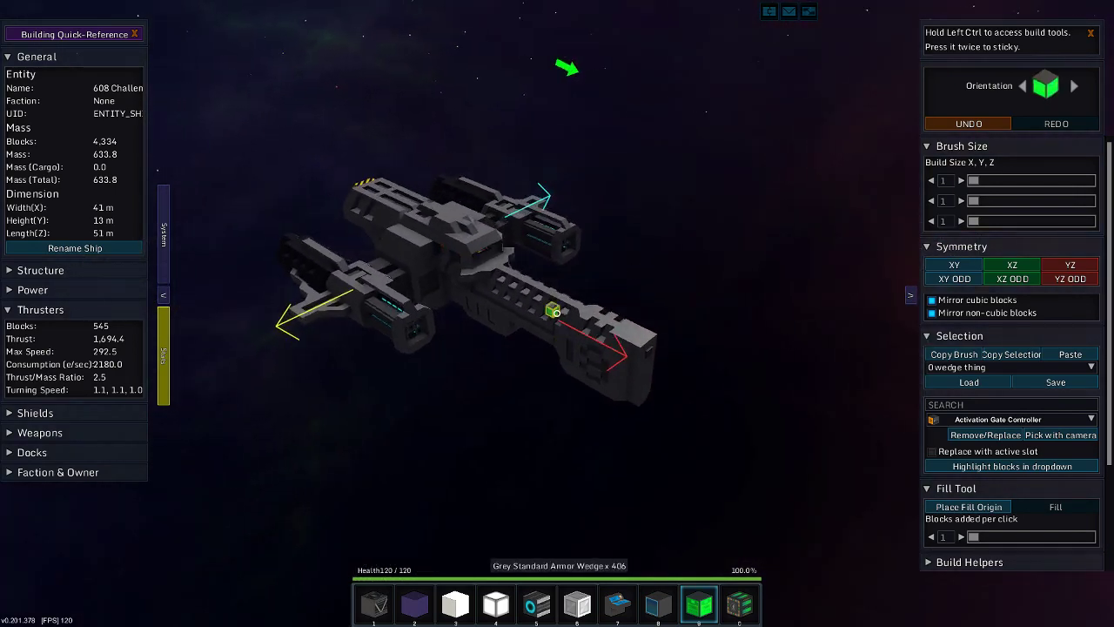
key("w")
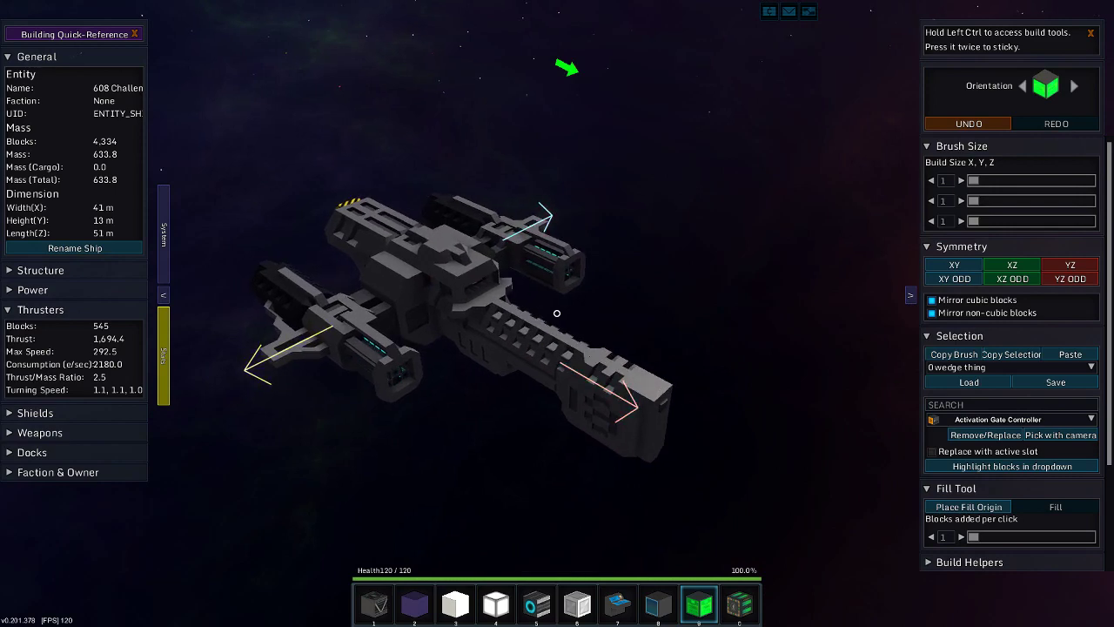
key("w")
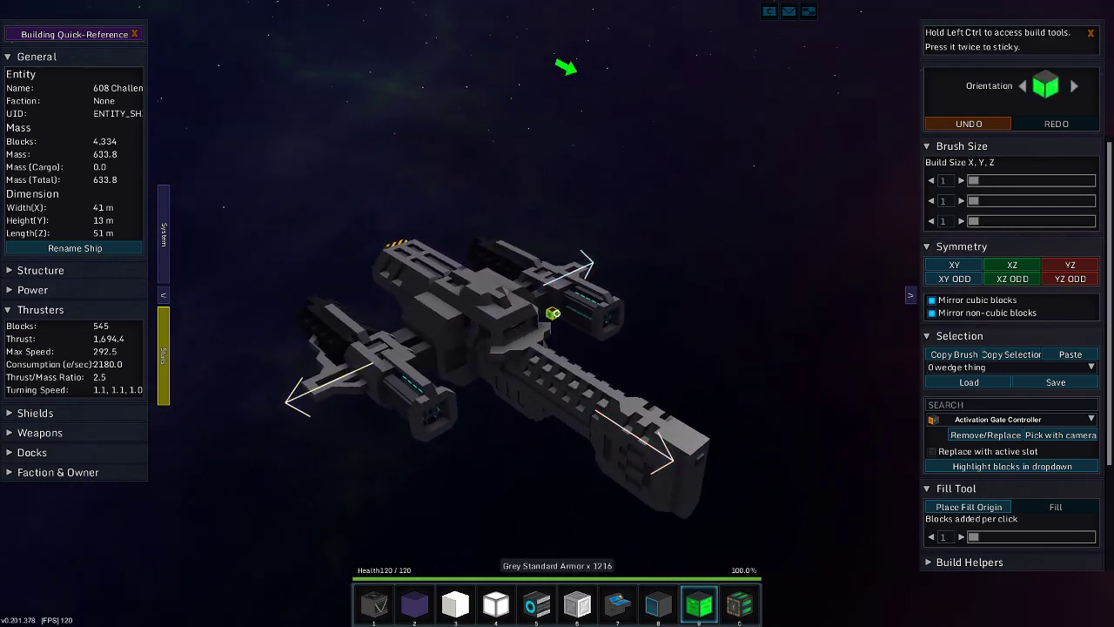
key("w")
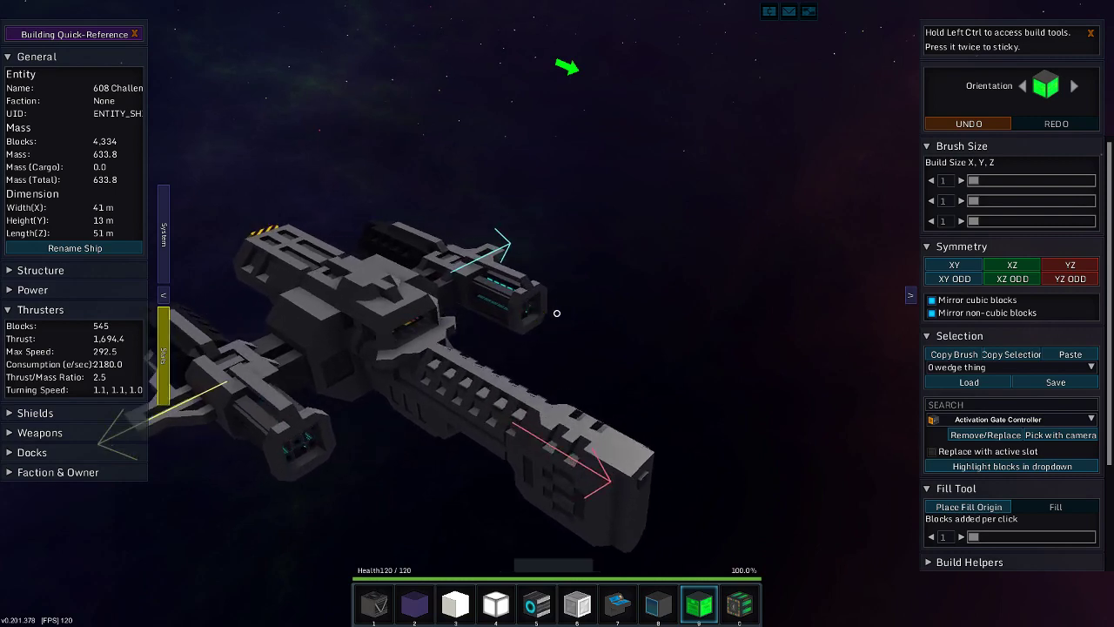
key("w")
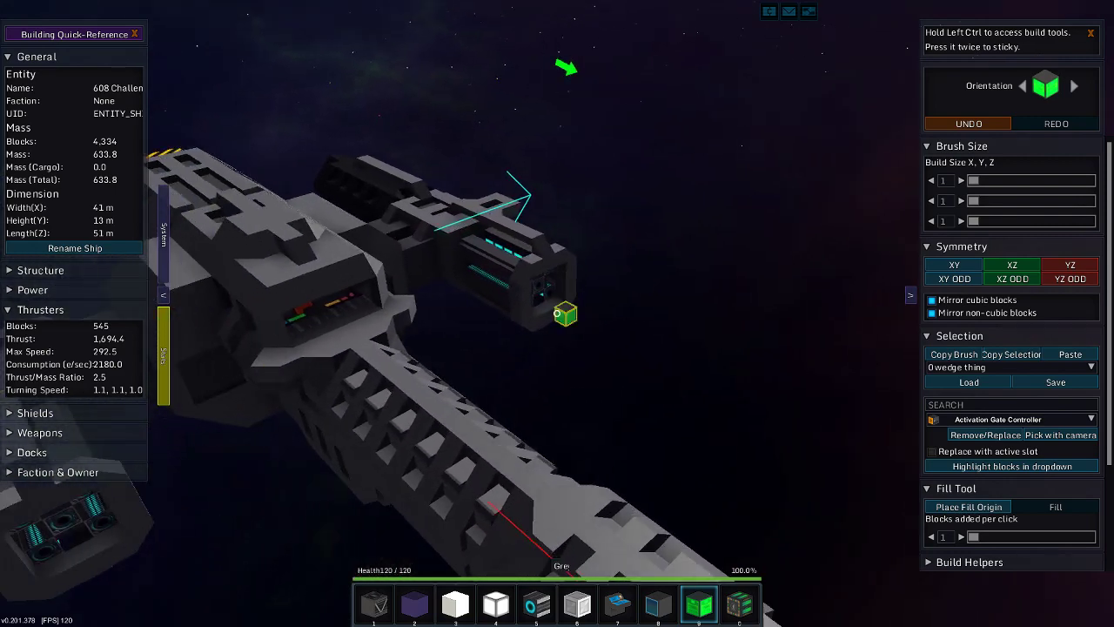
key("s")
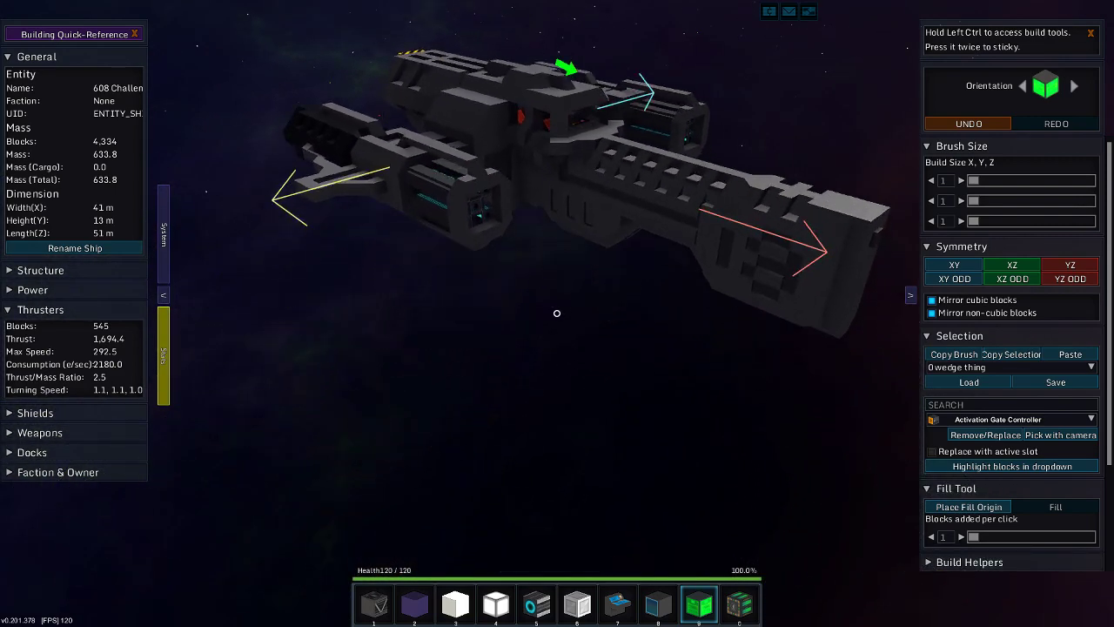
key("d")
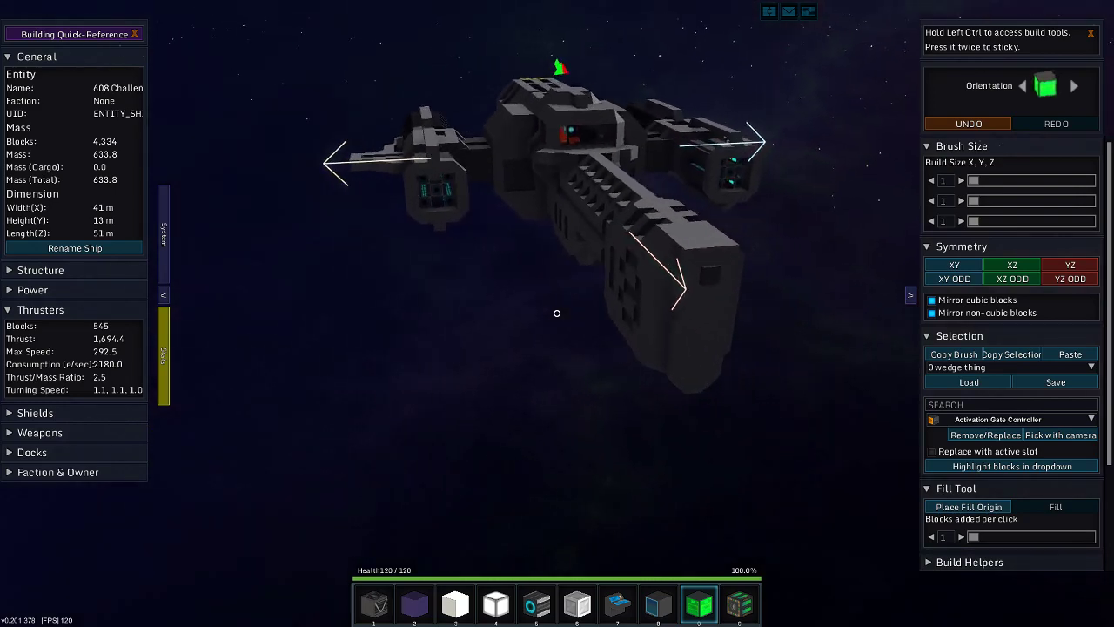
key("d")
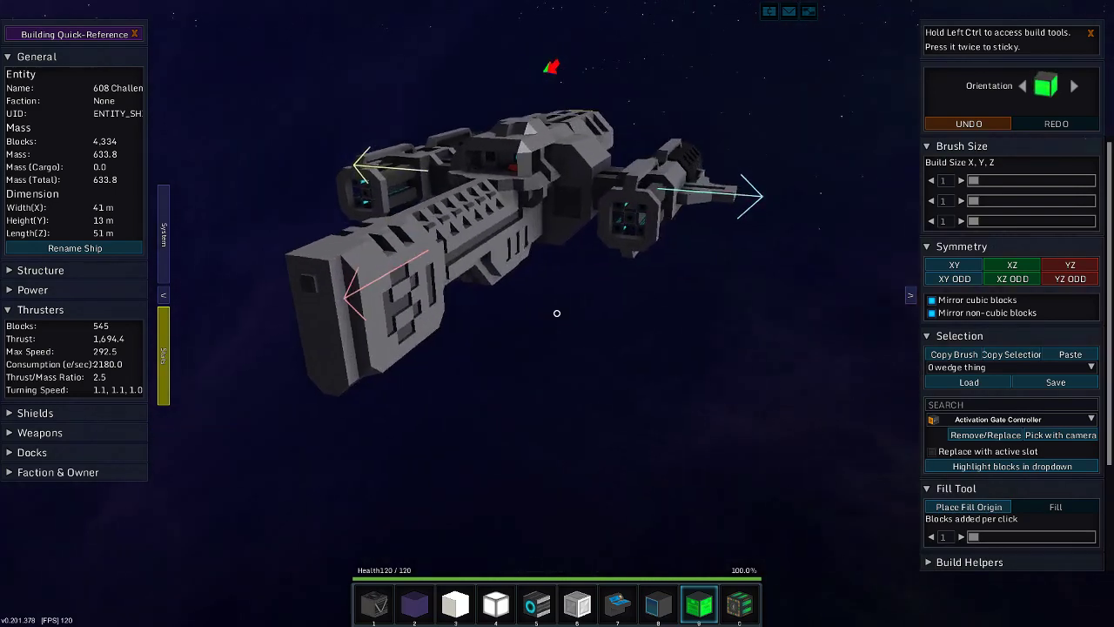
key("d")
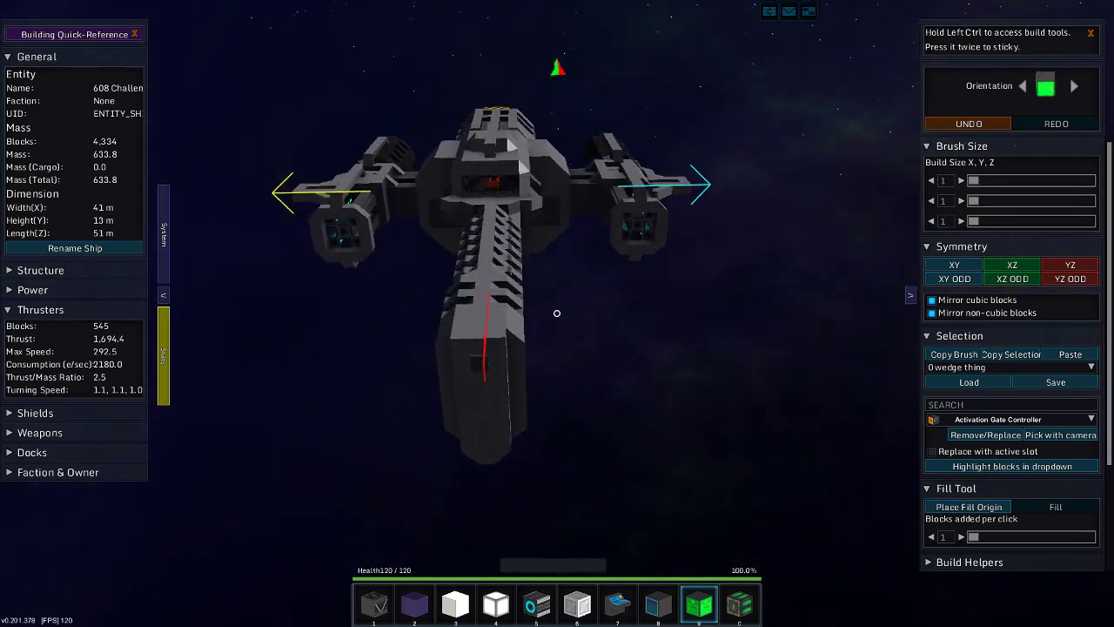
key("d")
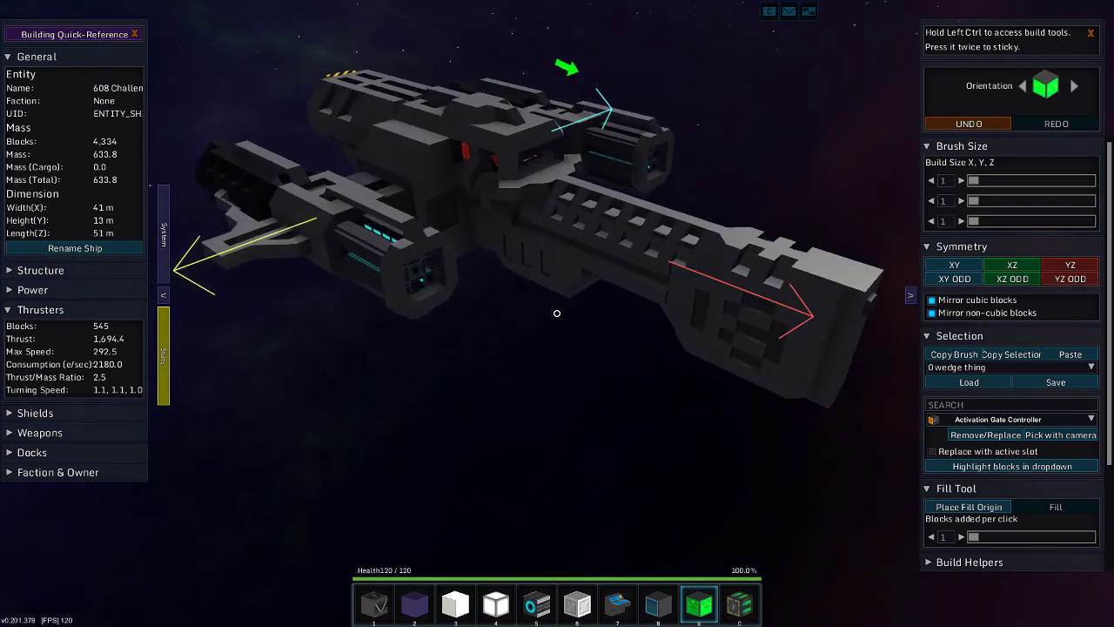
key("d")
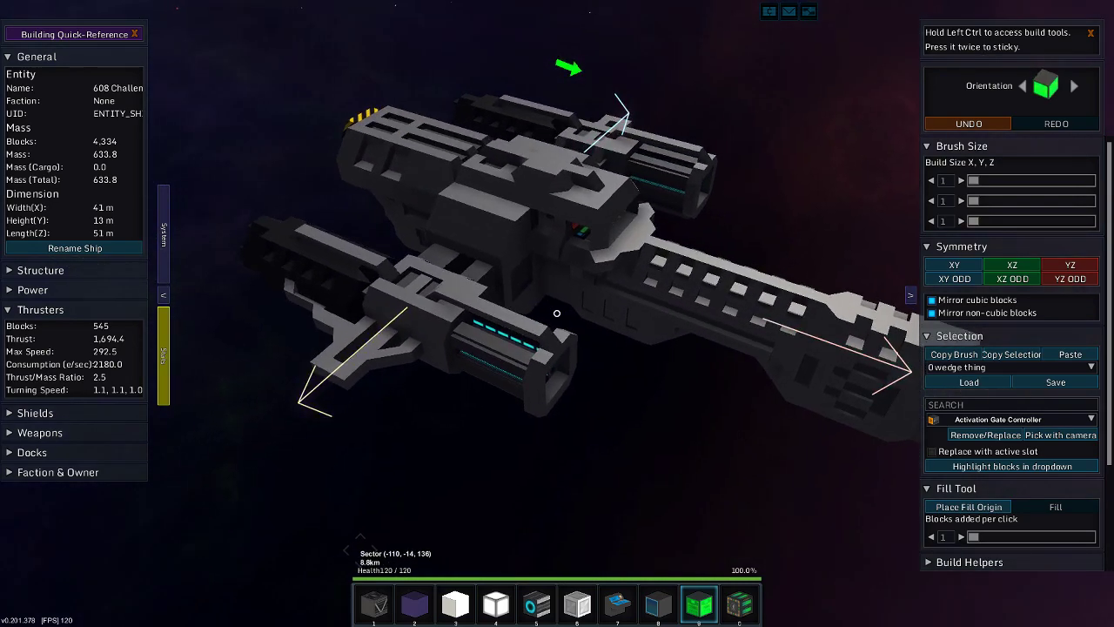
key("a")
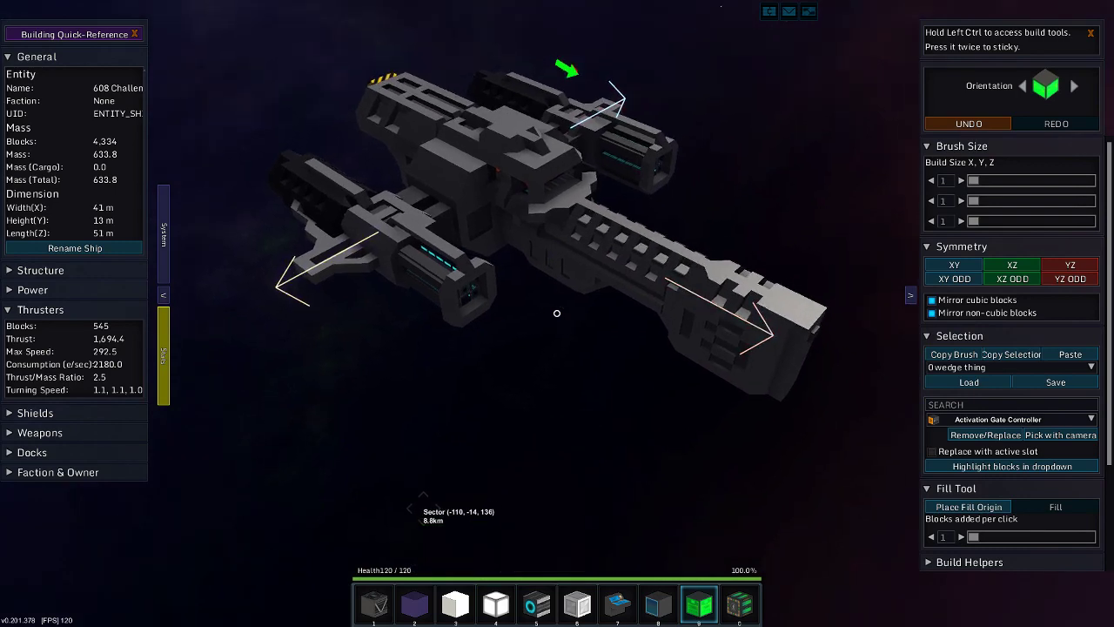
key("a")
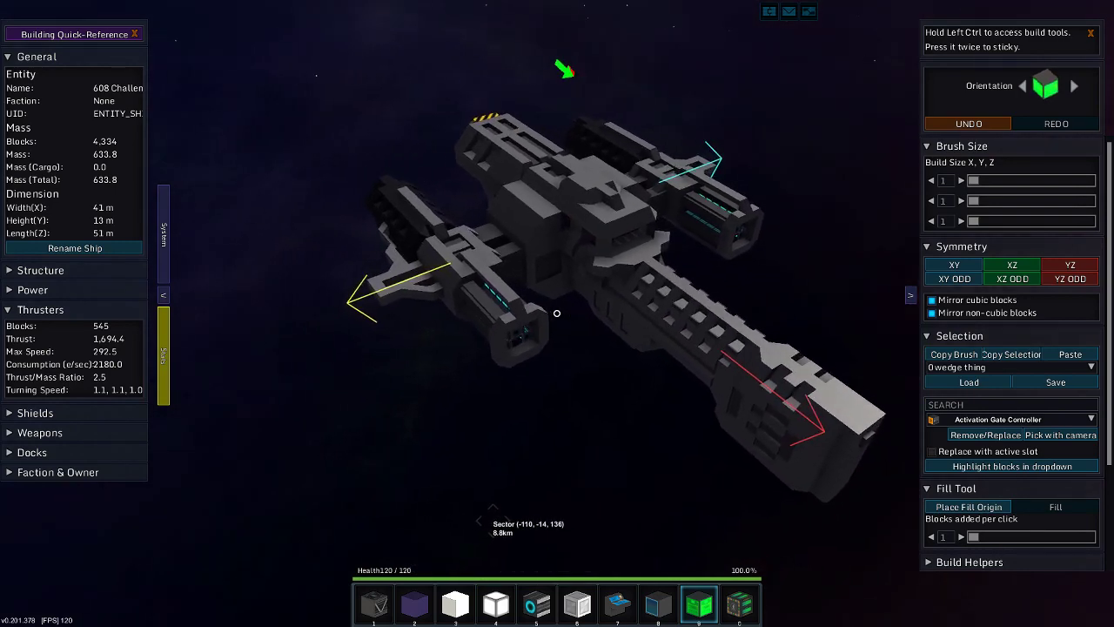
key("d")
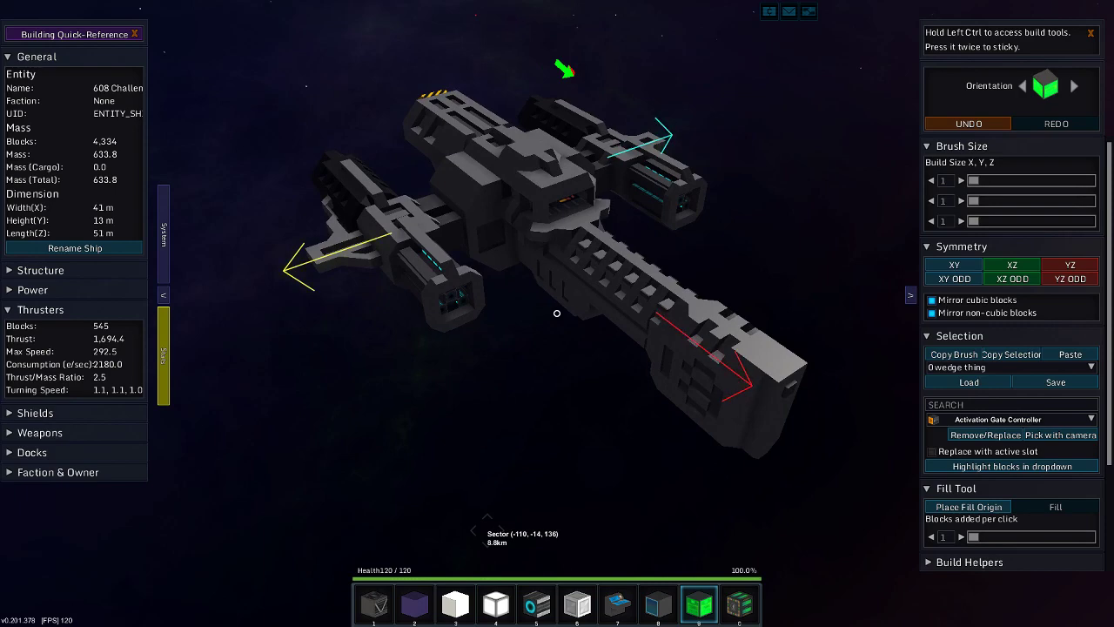
key("w")
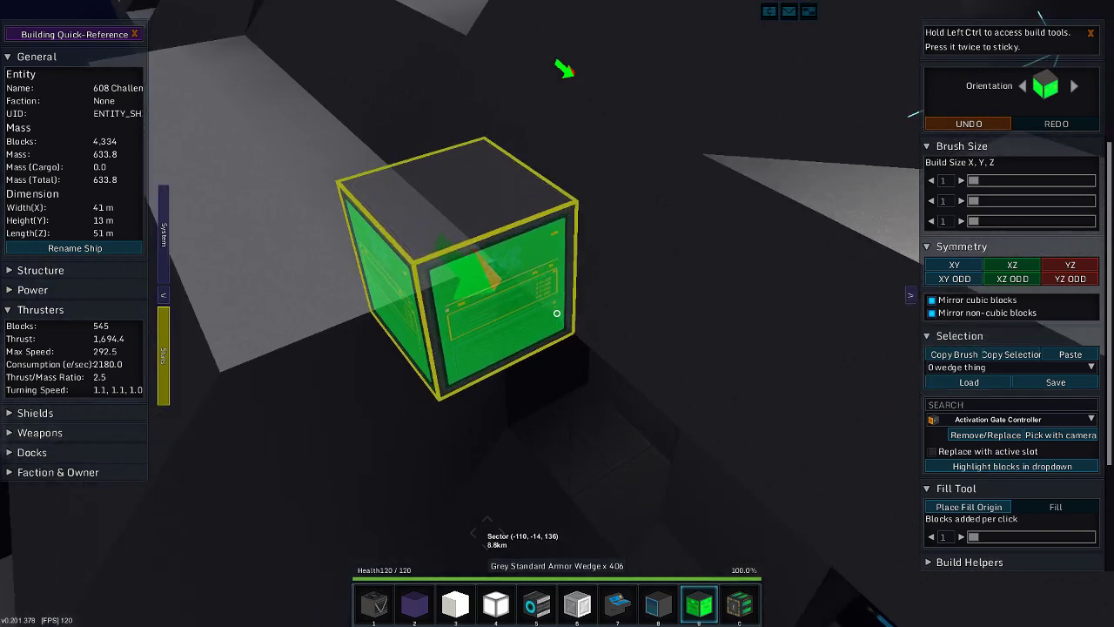
key("s")
key("s")
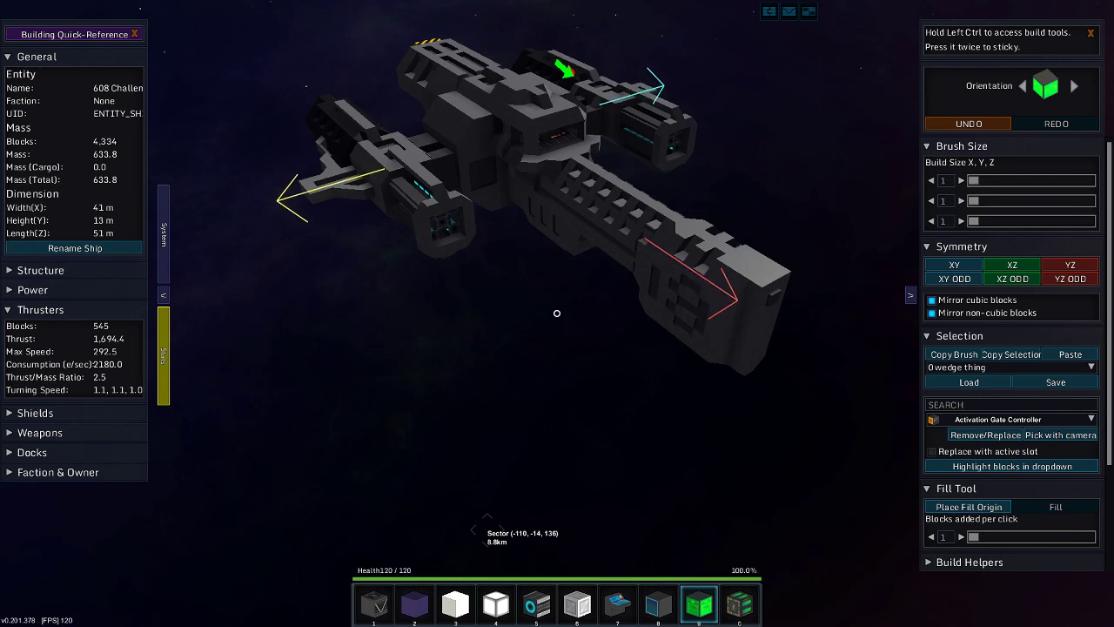
key("w")
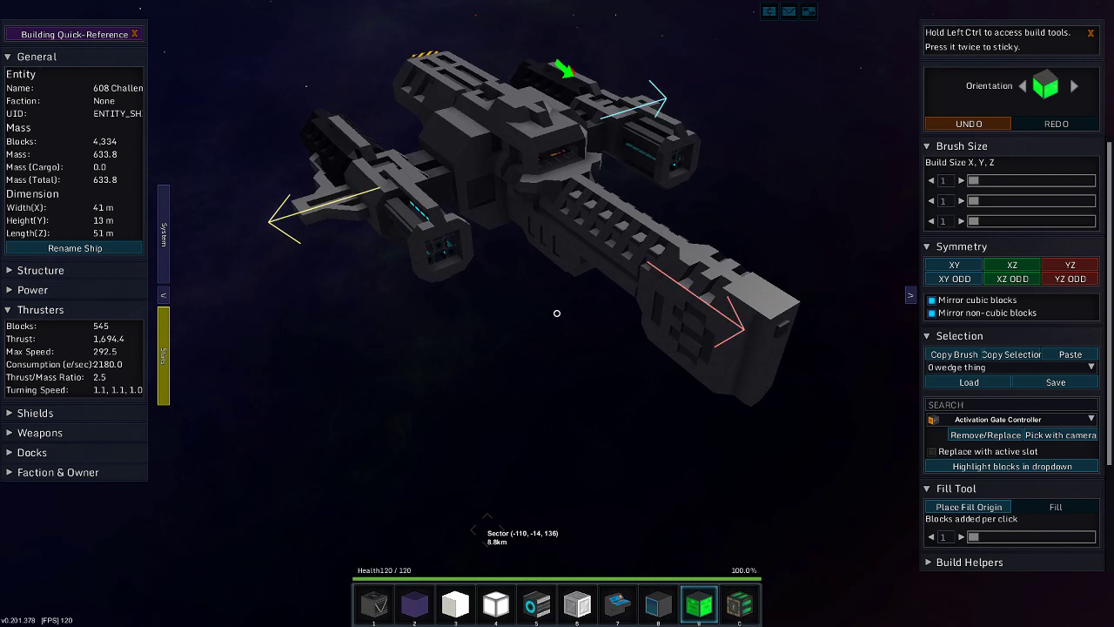
key("d")
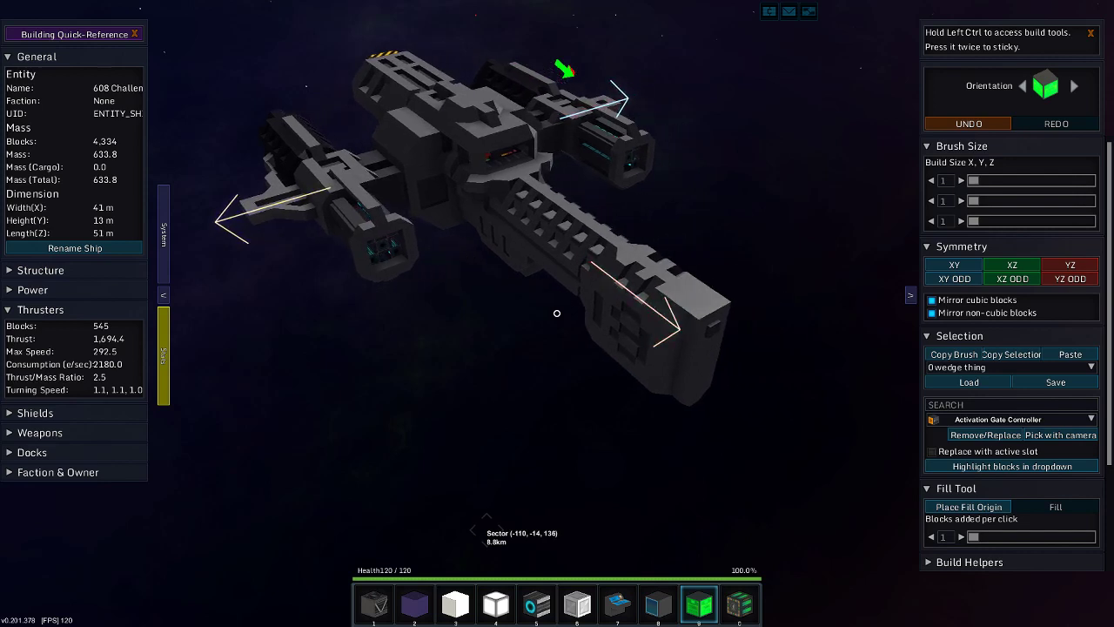
key("d")
key("c")
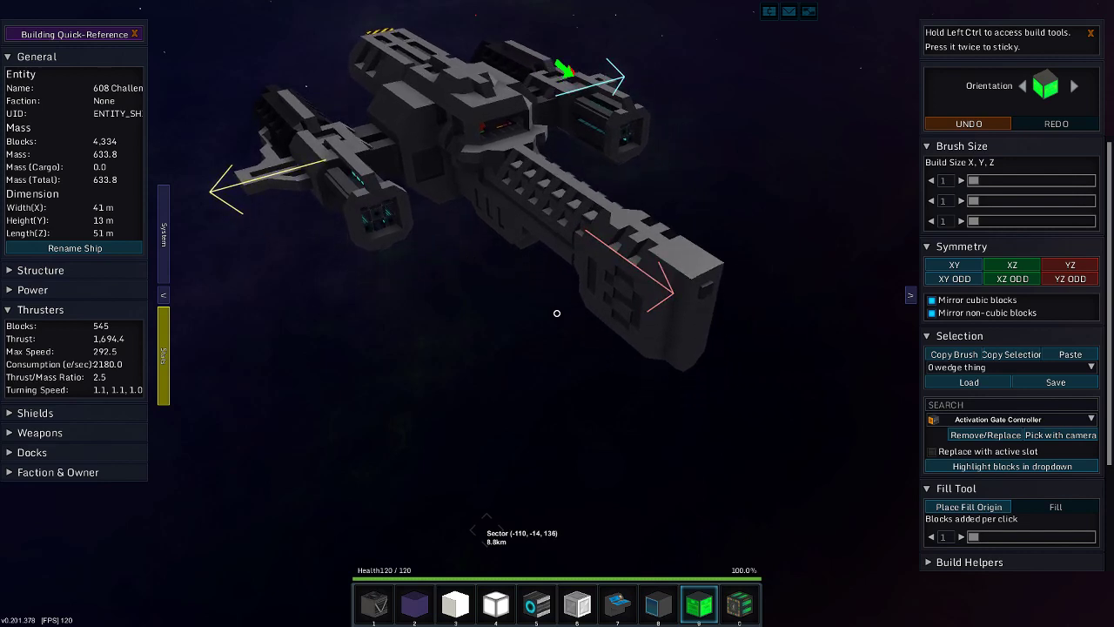